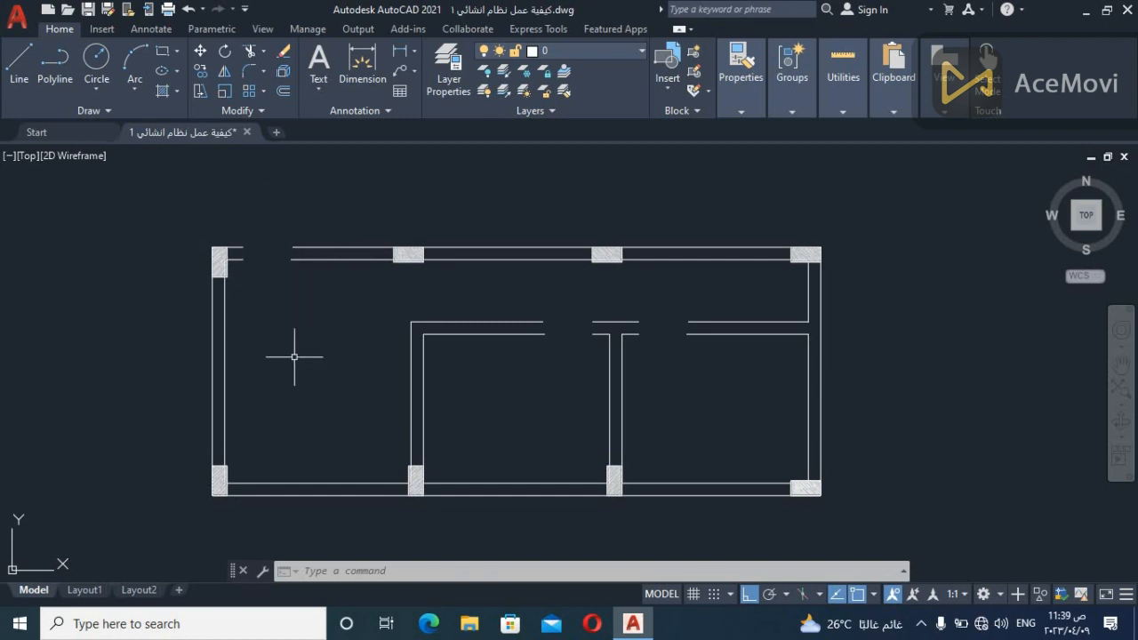
Extend the wall lines across the door openings in the upper outer wall and the interior horizontal wall so the walls run continuously
{"action": "key", "text": "Escape"}
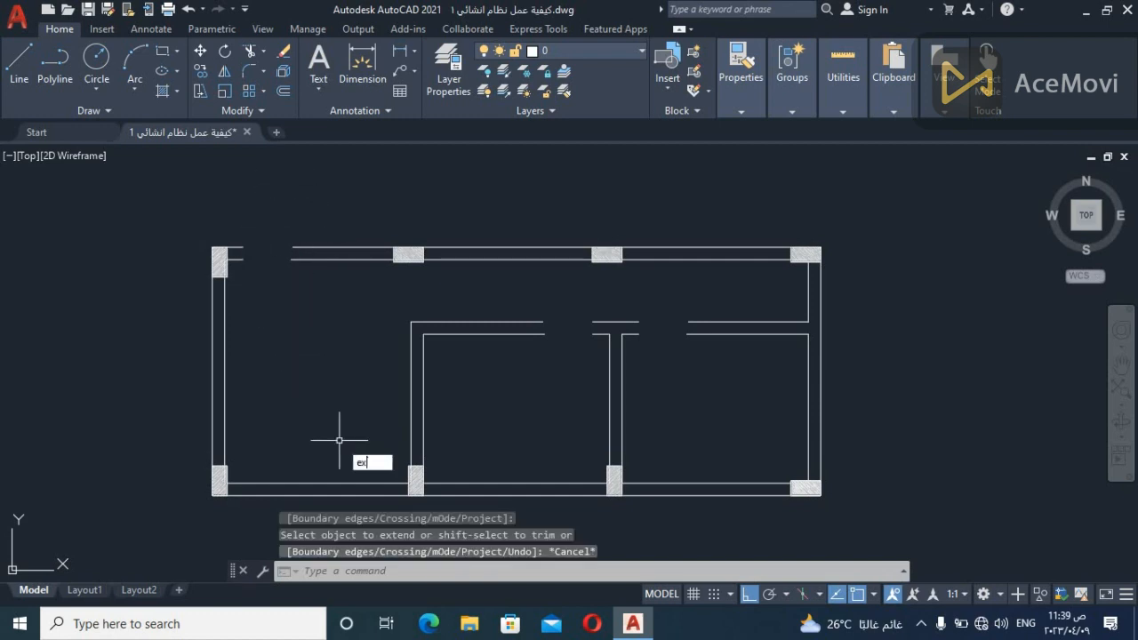
{"action": "type", "text": "ex"}
{"action": "key", "text": "Return"}
{"action": "left_click", "coordinate": [334, 248]}
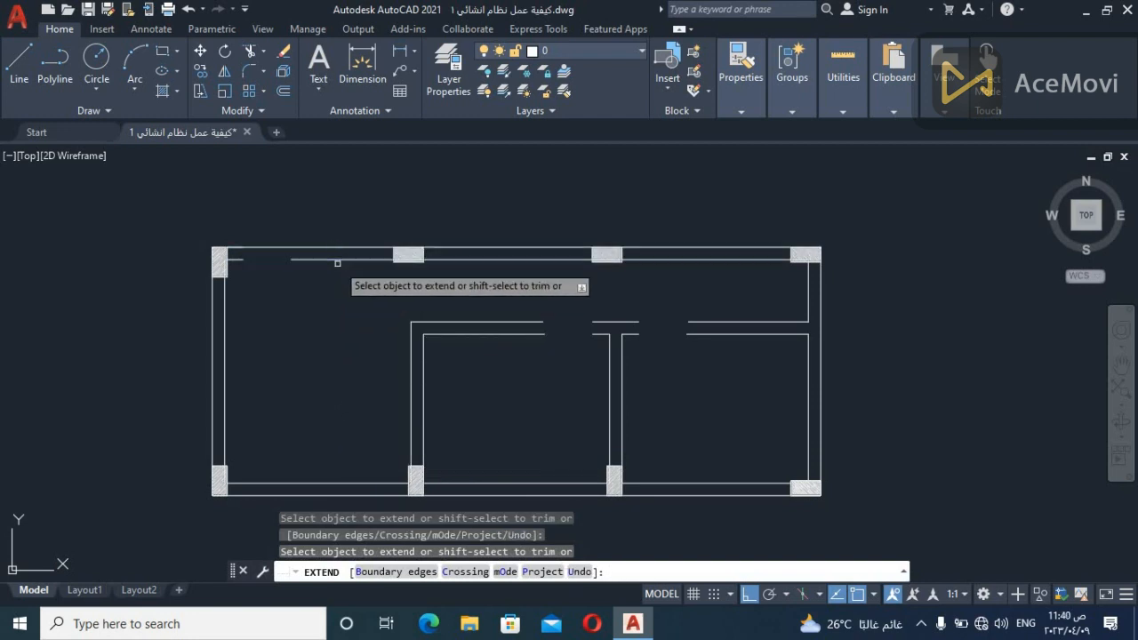
{"action": "left_click", "coordinate": [510, 335]}
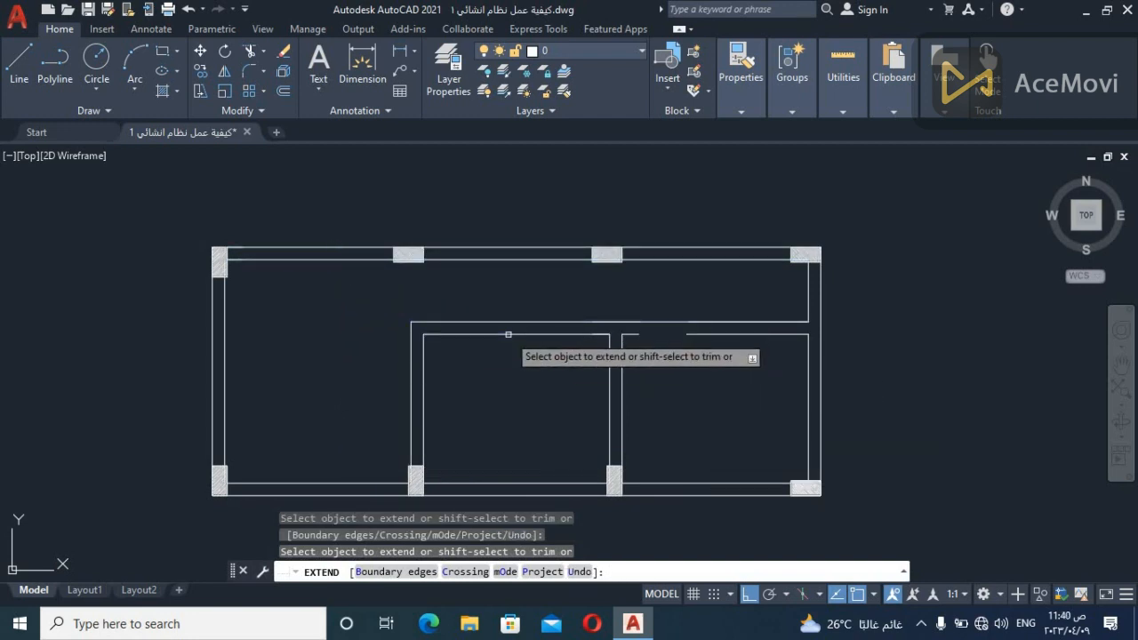
{"action": "left_click", "coordinate": [628, 333]}
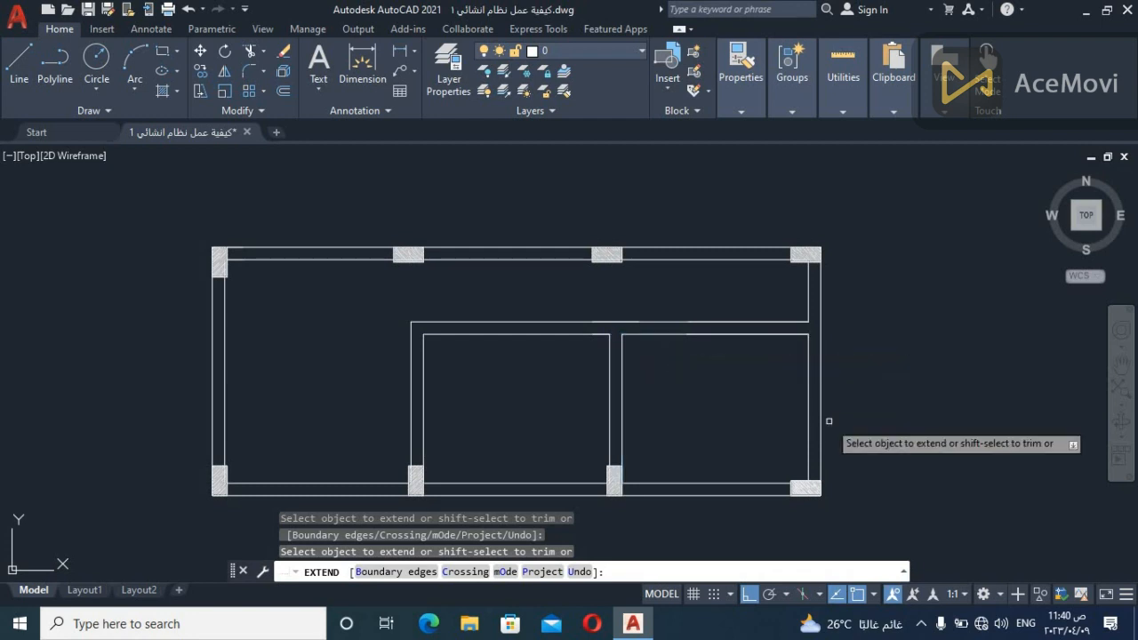
{"action": "left_click", "coordinate": [602, 335]}
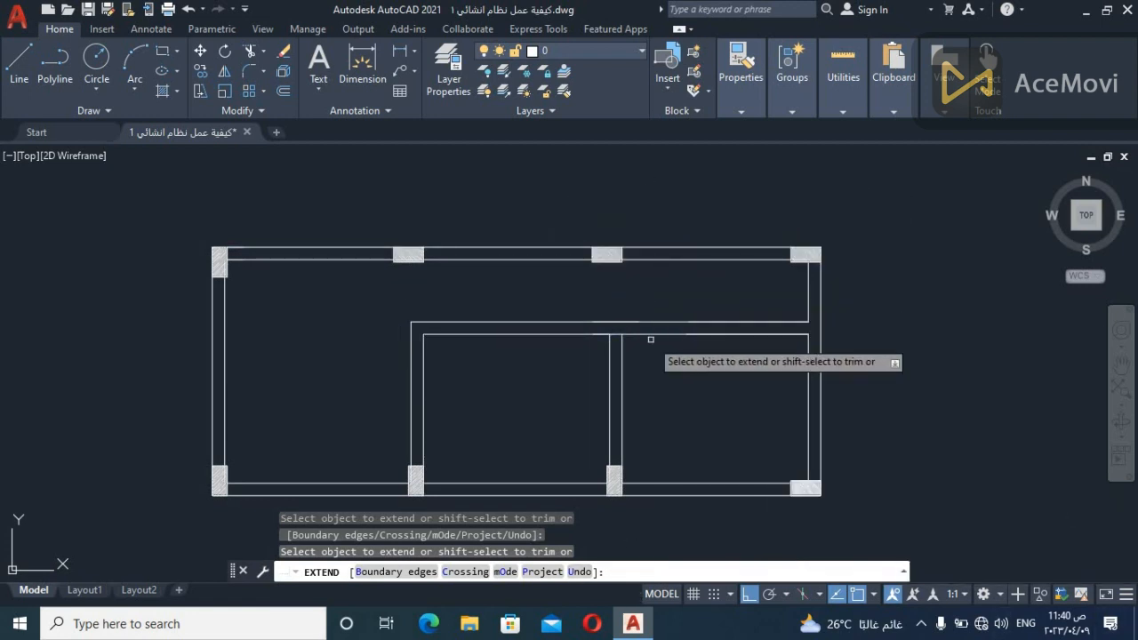
{"action": "left_click", "coordinate": [810, 328]}
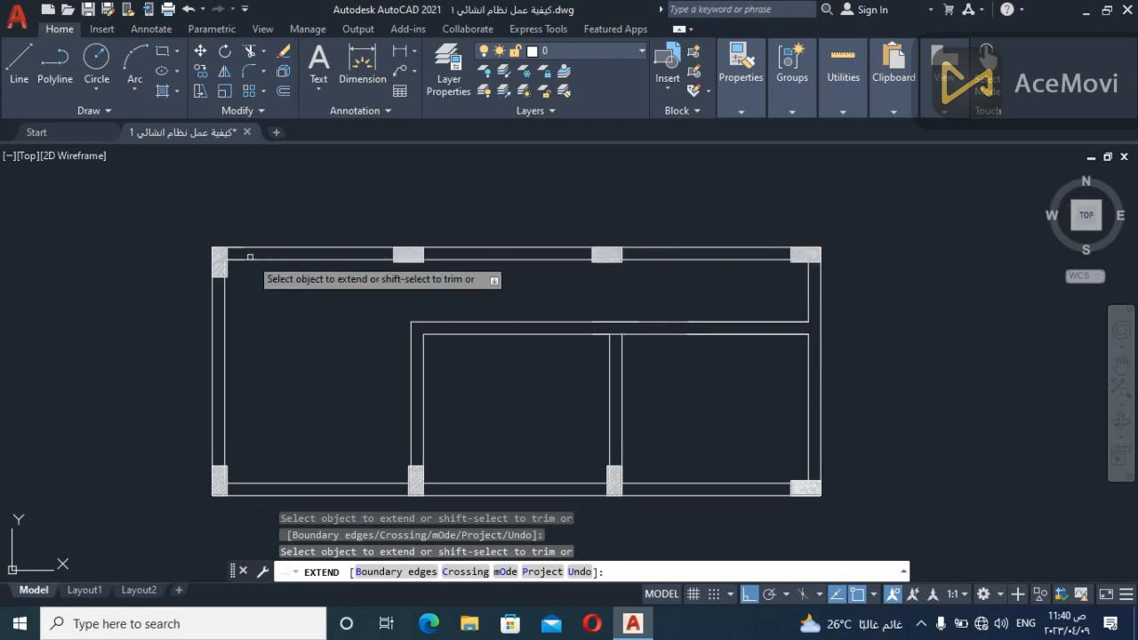
{"action": "key", "text": "Escape"}
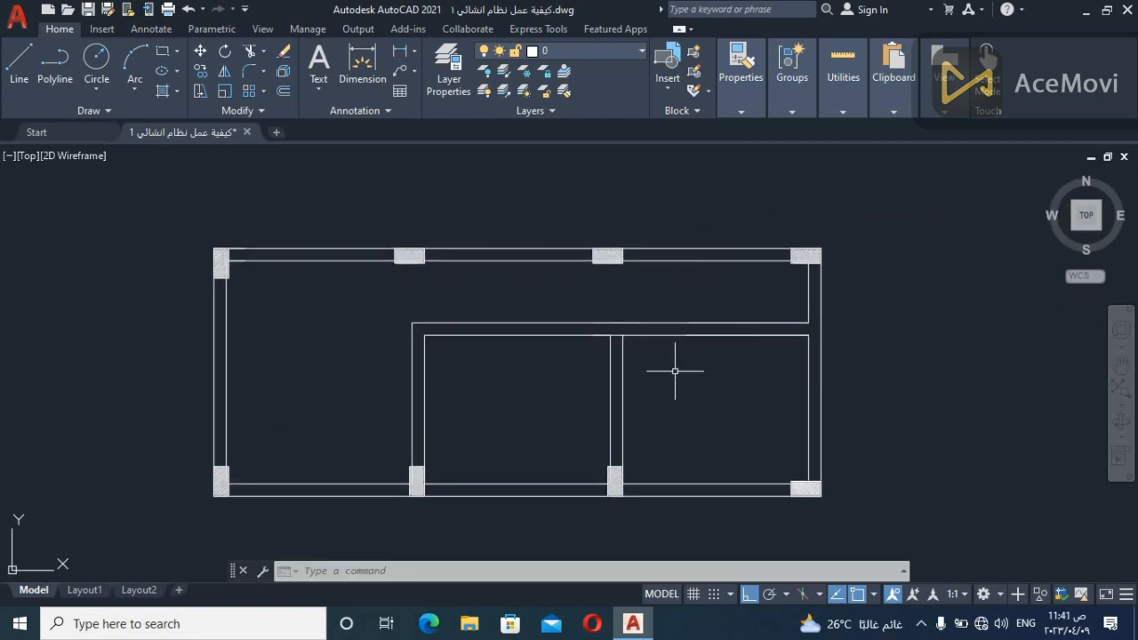
Draw a horizontal line about 4.36 units long in the empty space to the right of the plan
{"action": "scroll", "coordinate": [722, 380], "scroll_direction": "down", "scroll_amount": 2}
{"action": "scroll", "coordinate": [734, 389], "scroll_direction": "up", "scroll_amount": 2}
{"action": "mouse_move", "coordinate": [738, 392]}
{"action": "middle_mouse_down"}
{"action": "mouse_move", "coordinate": [706, 407]}
{"action": "mouse_move", "coordinate": [599, 368]}
{"action": "mouse_move", "coordinate": [569, 374]}
{"action": "mouse_move", "coordinate": [562, 382]}
{"action": "mouse_move", "coordinate": [574, 391]}
{"action": "mouse_move", "coordinate": [559, 395]}
{"action": "middle_mouse_up"}
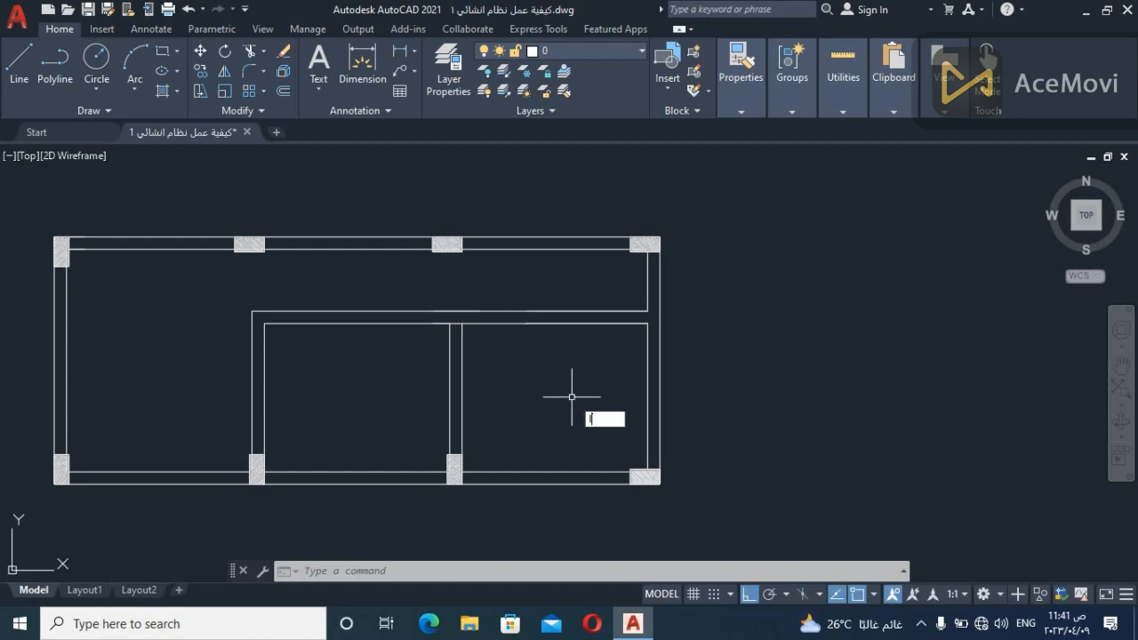
{"action": "key", "text": "Return"}
{"action": "left_click", "coordinate": [749, 341]}
{"action": "left_click", "coordinate": [964, 378]}
{"action": "key", "text": "Escape"}
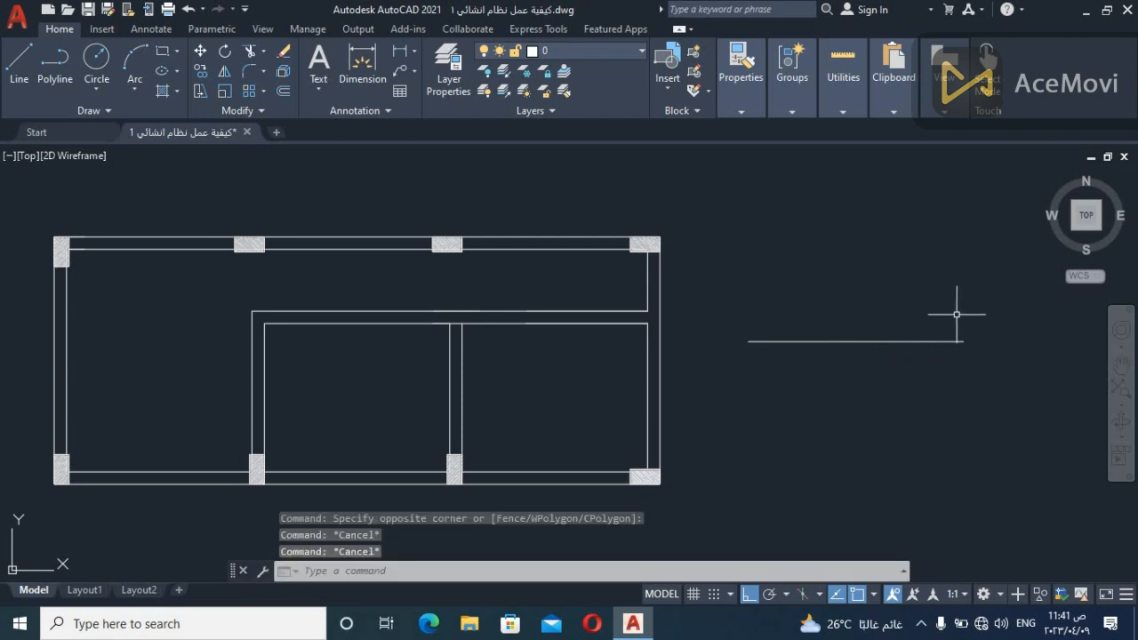
{"action": "type", "text": "l"}
{"action": "key", "text": "Return"}
{"action": "left_click", "coordinate": [961, 342]}
{"action": "key", "text": "Escape"}
{"action": "key", "text": "Escape"}
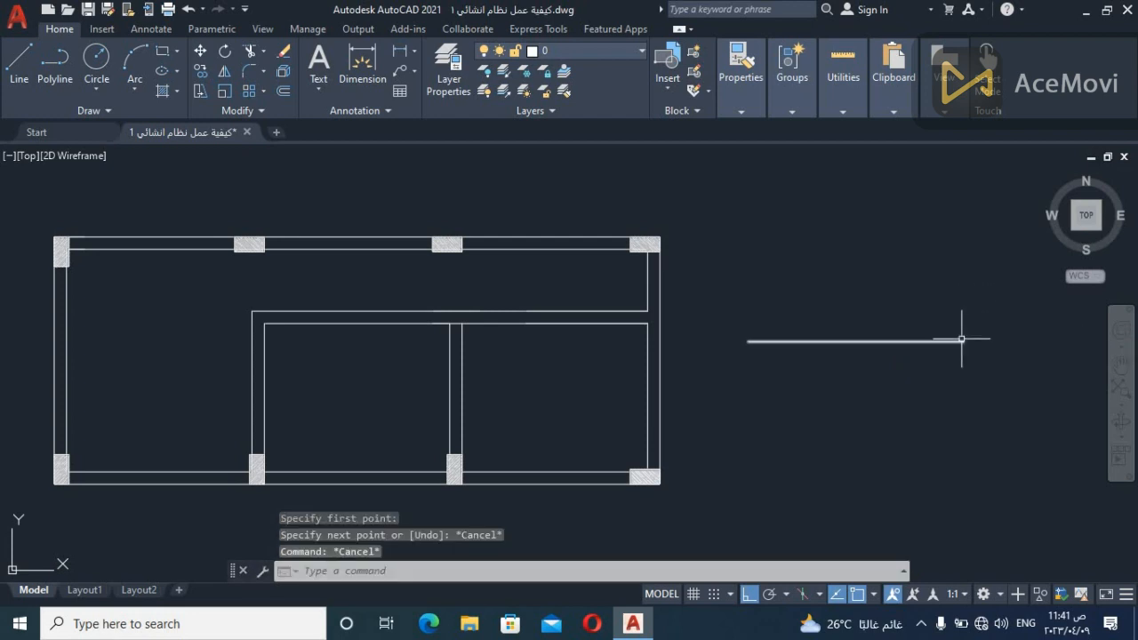
{"action": "left_click", "coordinate": [961, 340]}
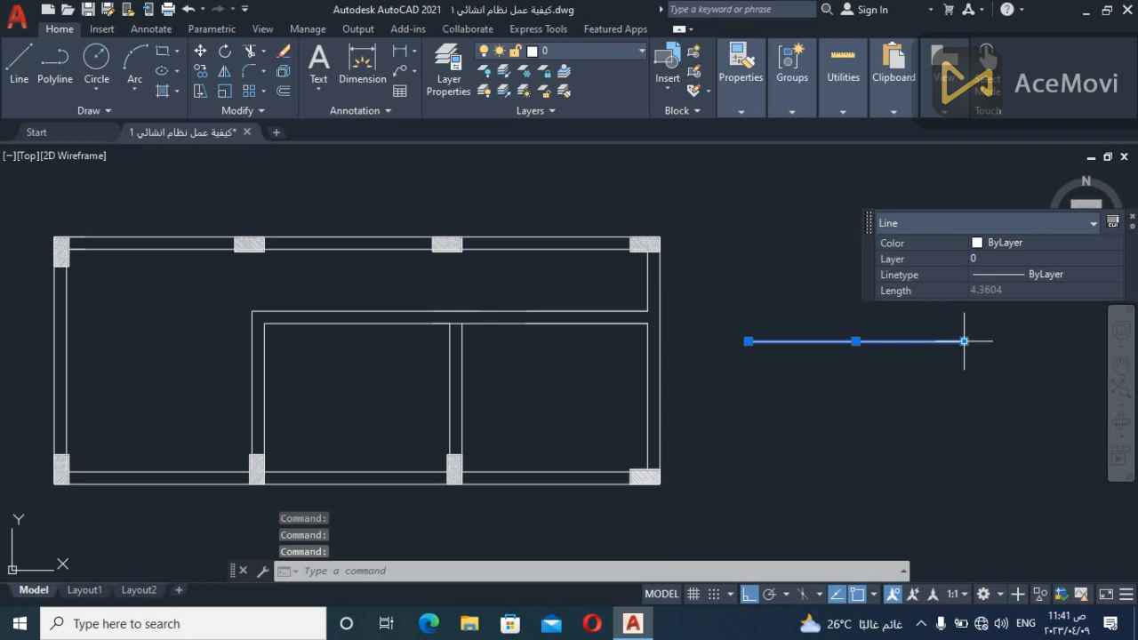
{"action": "key", "text": "Escape"}
{"action": "left_click", "coordinate": [962, 341]}
{"action": "left_click", "coordinate": [964, 341]}
{"action": "key", "text": "Escape"}
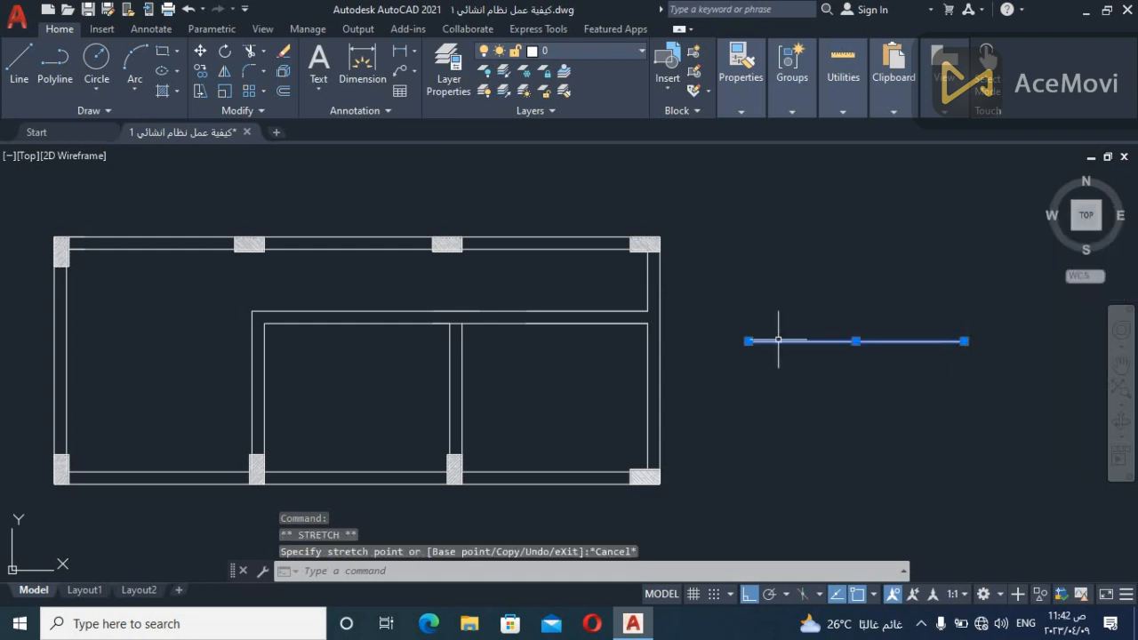
{"action": "mouse_move", "coordinate": [748, 342]}
{"action": "key", "text": "Escape"}
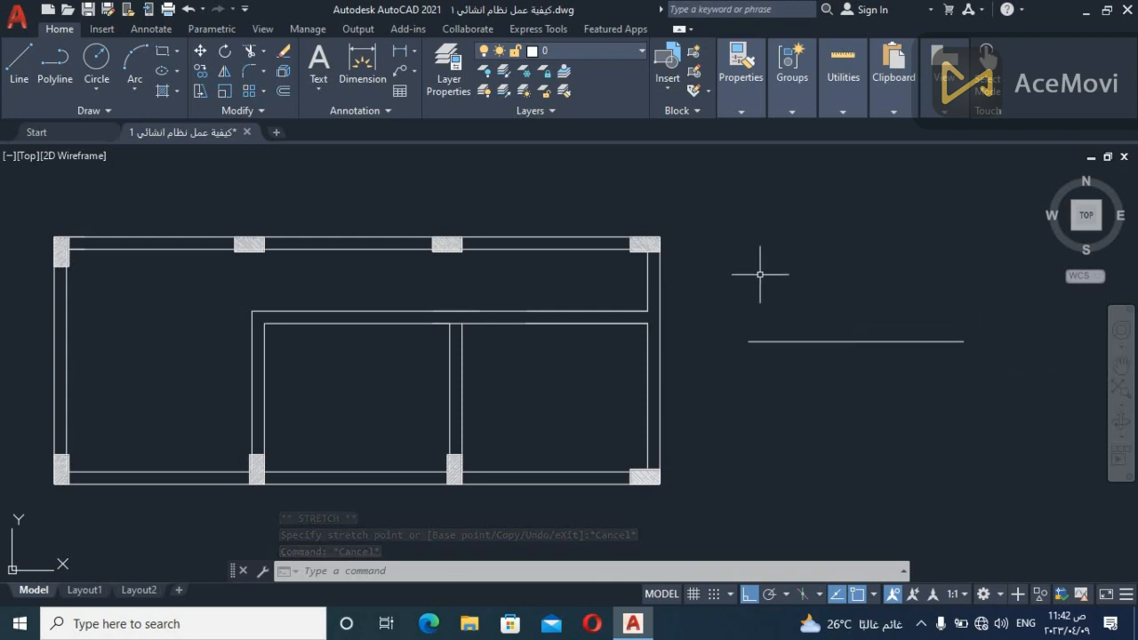
Copy the outline of the plan's upper-right column to both ends of the separate horizontal line
{"action": "left_click", "coordinate": [637, 251]}
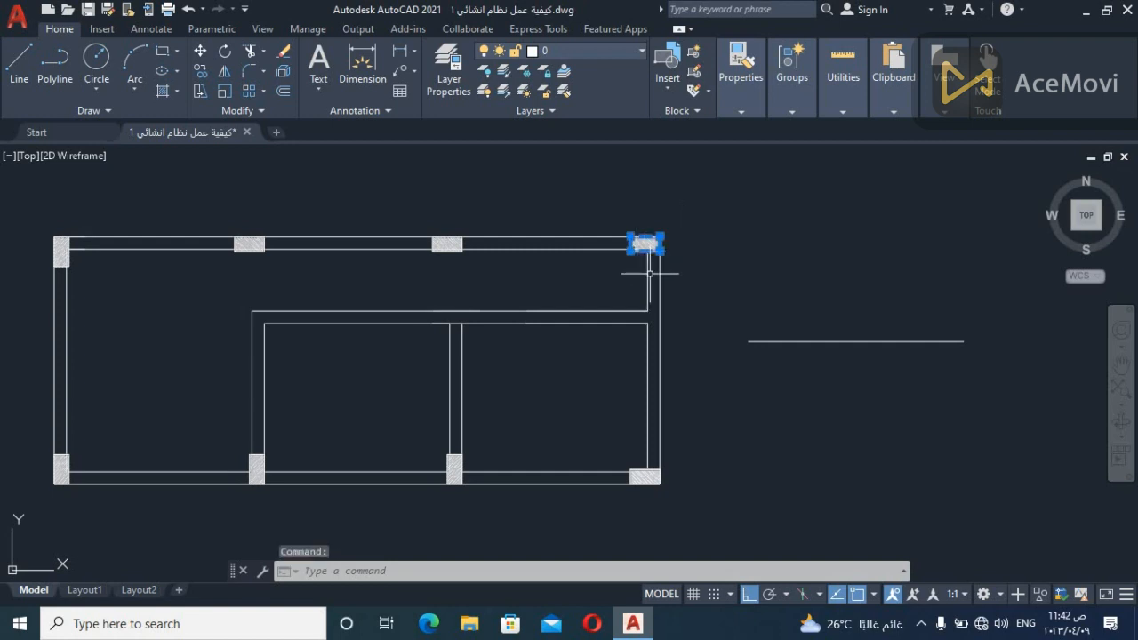
{"action": "key", "text": "Return"}
{"action": "left_click", "coordinate": [659, 247]}
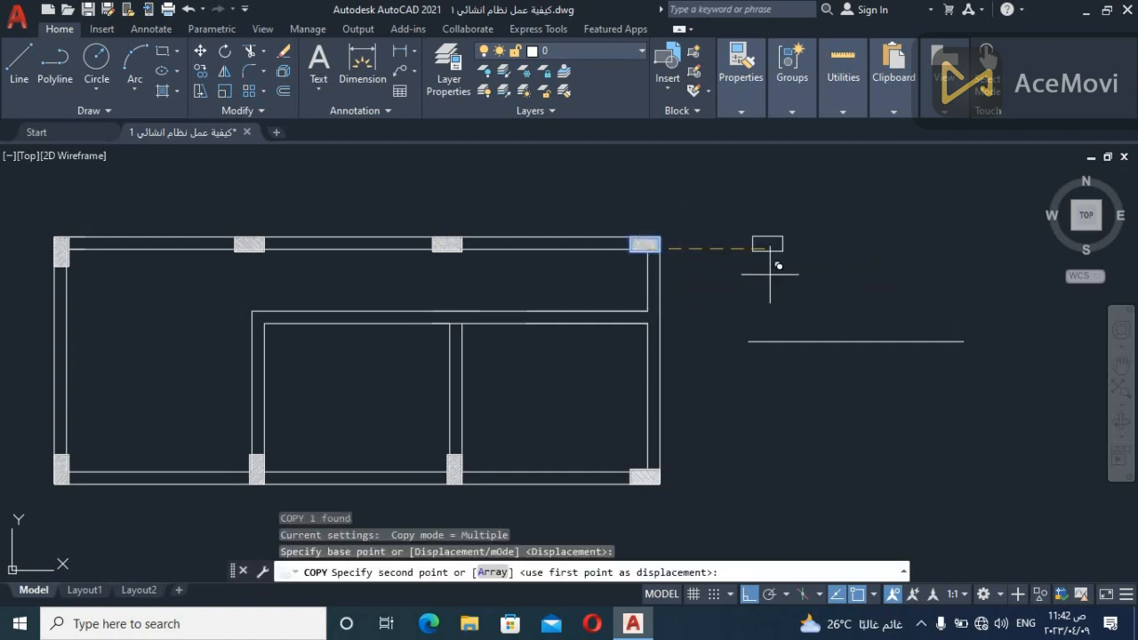
{"action": "left_click", "coordinate": [962, 335]}
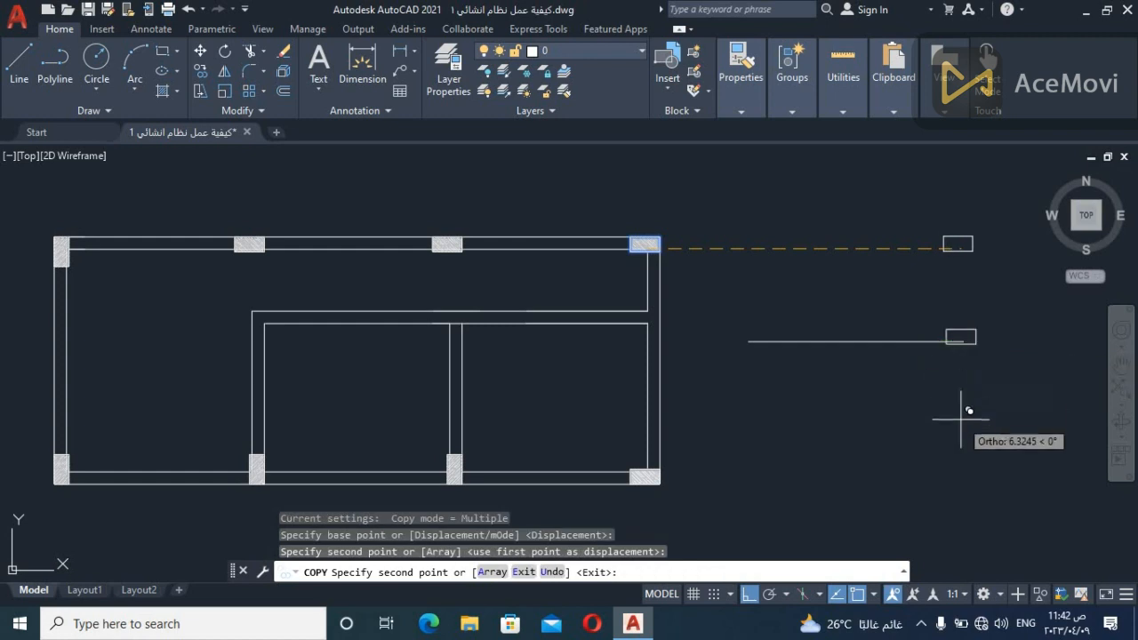
{"action": "left_click", "coordinate": [748, 340]}
{"action": "key", "text": "Escape"}
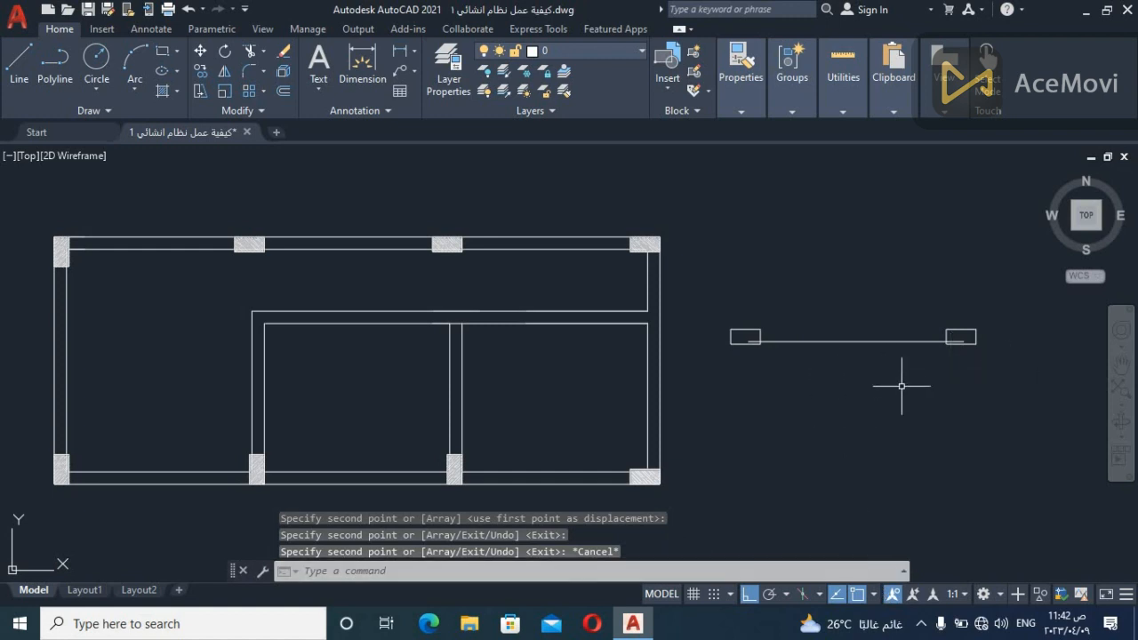
Delete the copied column outline at the right end of the separate horizontal line
{"action": "scroll", "coordinate": [902, 385], "scroll_direction": "down", "scroll_amount": 1}
{"action": "scroll", "coordinate": [910, 394], "scroll_direction": "up", "scroll_amount": 1}
{"action": "middle_click_drag", "start_coordinate": [927, 402], "coordinate": [894, 378]}
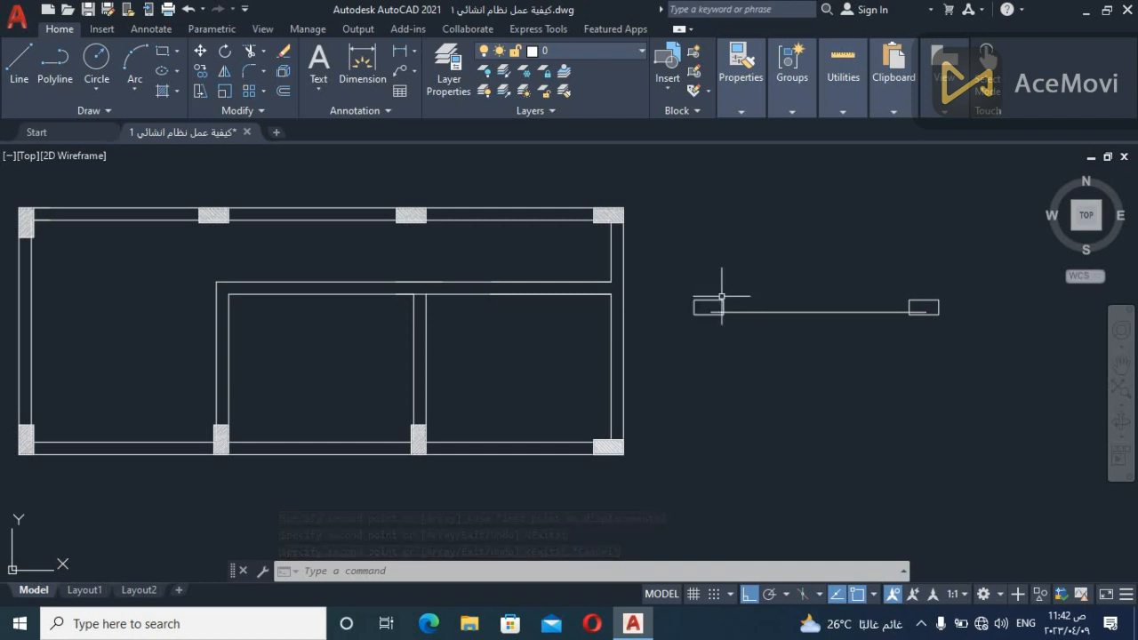
{"action": "left_click", "coordinate": [989, 285]}
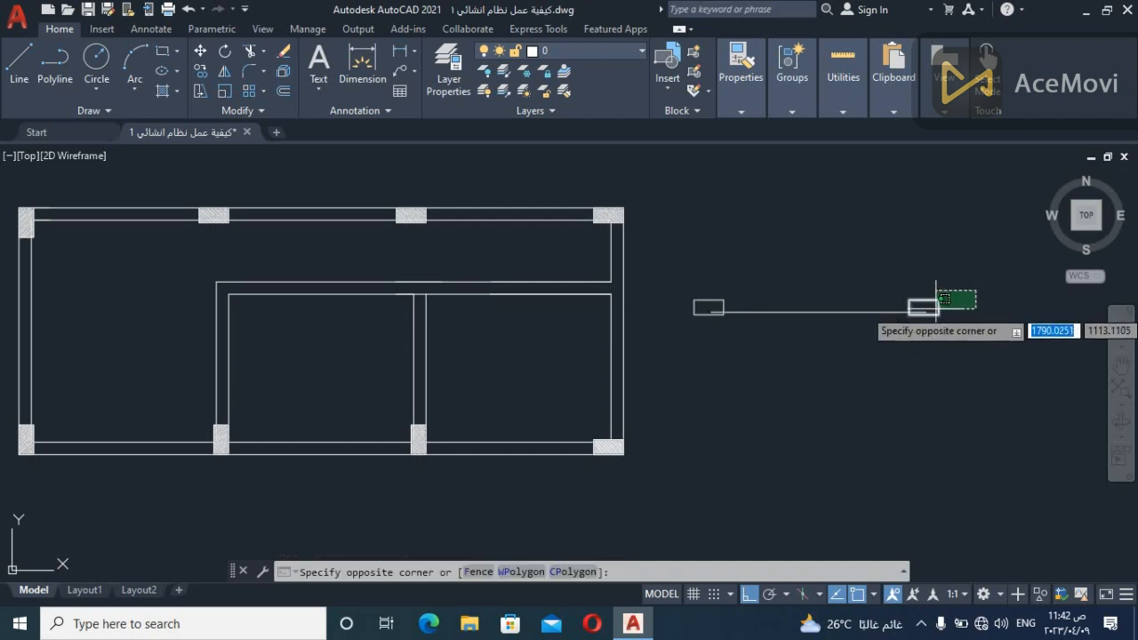
{"action": "left_click", "coordinate": [938, 315]}
{"action": "key", "text": "Delete"}
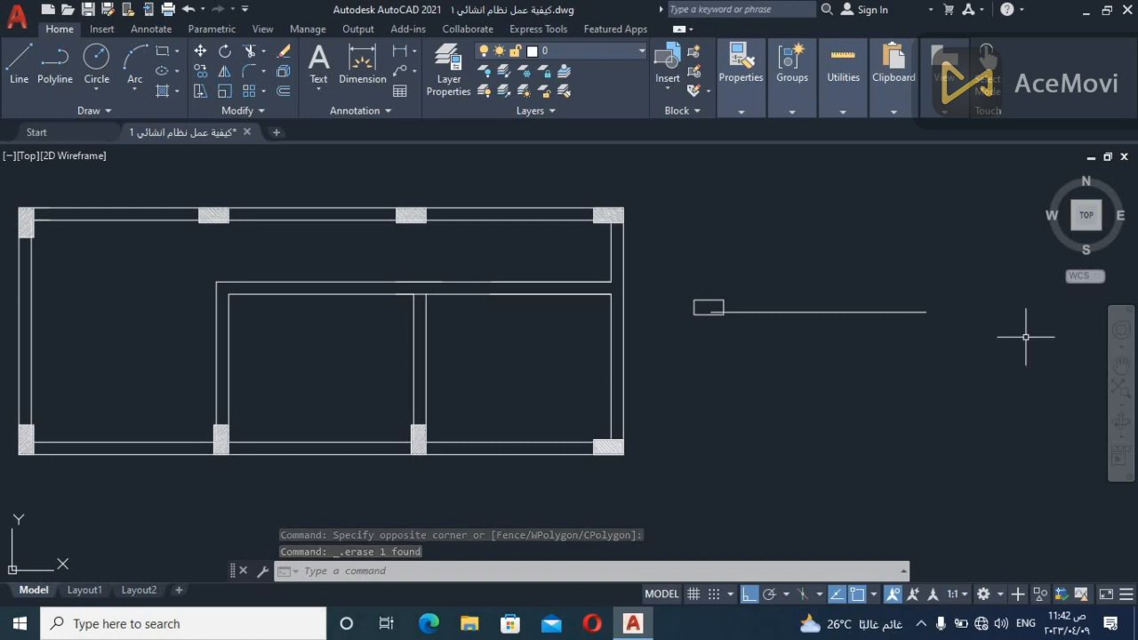
Draw a vertical line about 3.91 units long passing through the right end of the separate horizontal line
{"action": "type", "text": "l"}
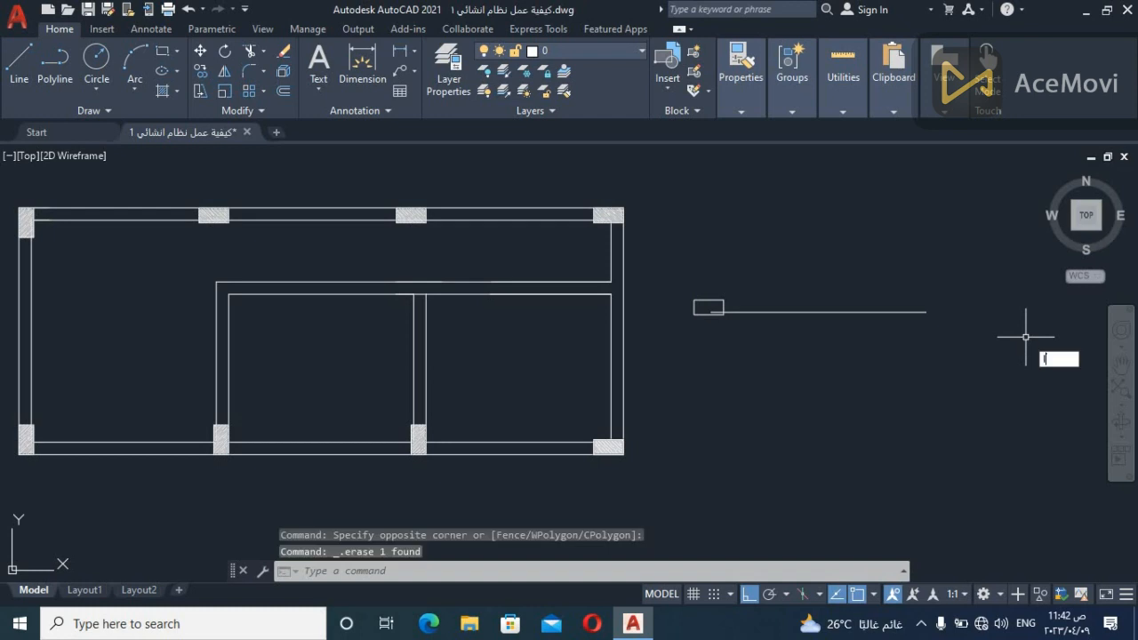
{"action": "key", "text": "Return"}
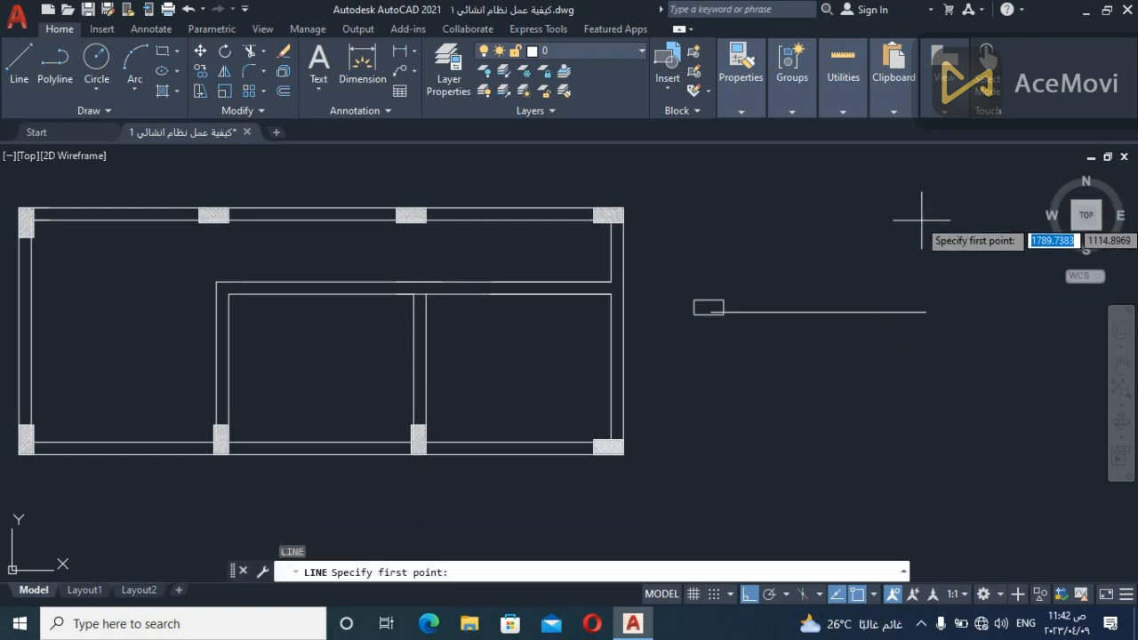
{"action": "left_click", "coordinate": [925, 311]}
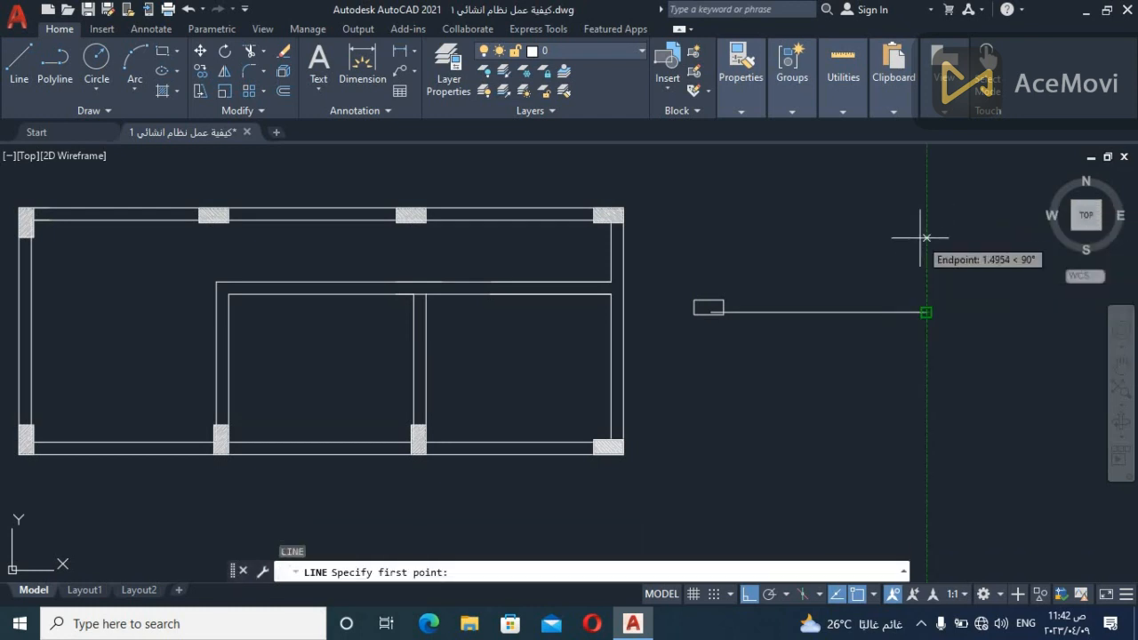
{"action": "left_click", "coordinate": [926, 440]}
{"action": "key", "text": "Escape"}
{"action": "left_click", "coordinate": [817, 334]}
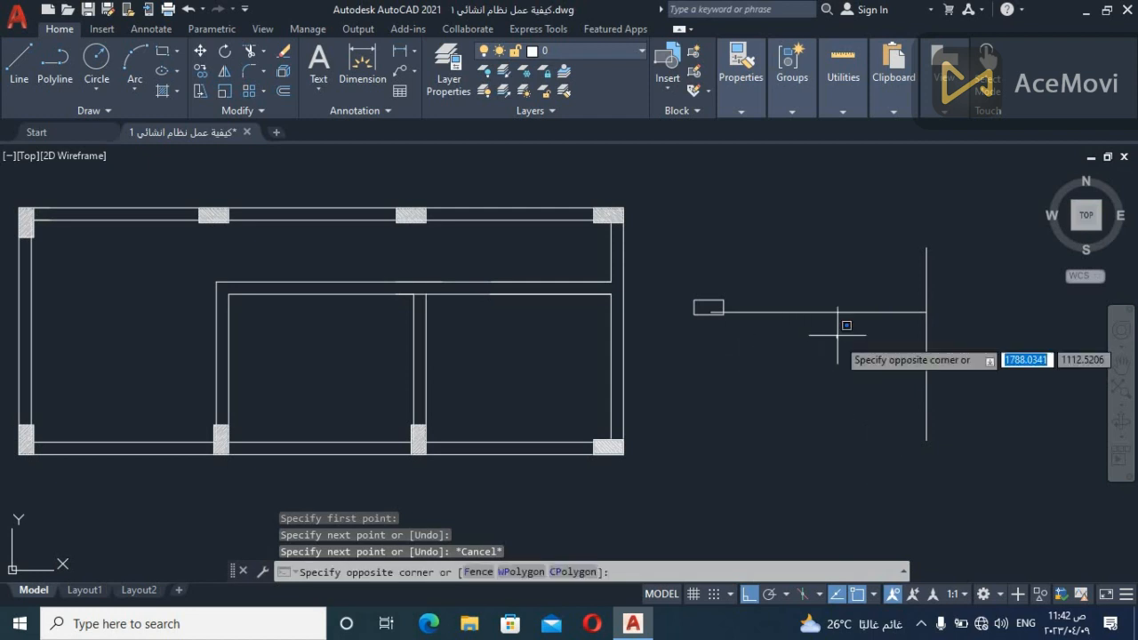
{"action": "left_click", "coordinate": [824, 252]}
{"action": "key", "text": "Escape"}
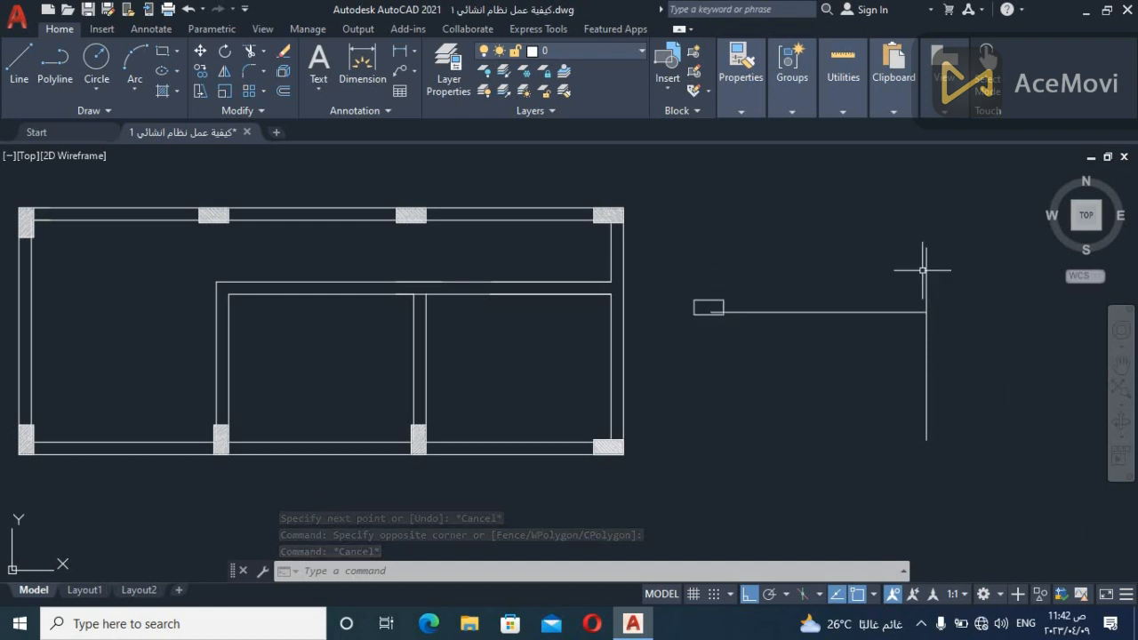
{"action": "left_click", "coordinate": [992, 254]}
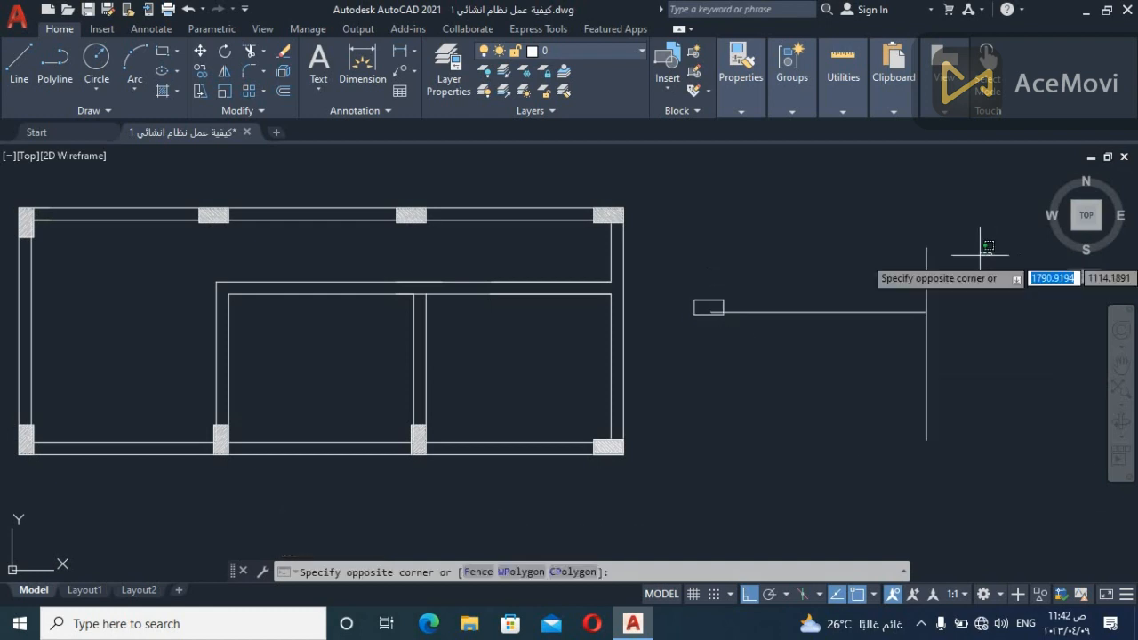
{"action": "left_click", "coordinate": [919, 286]}
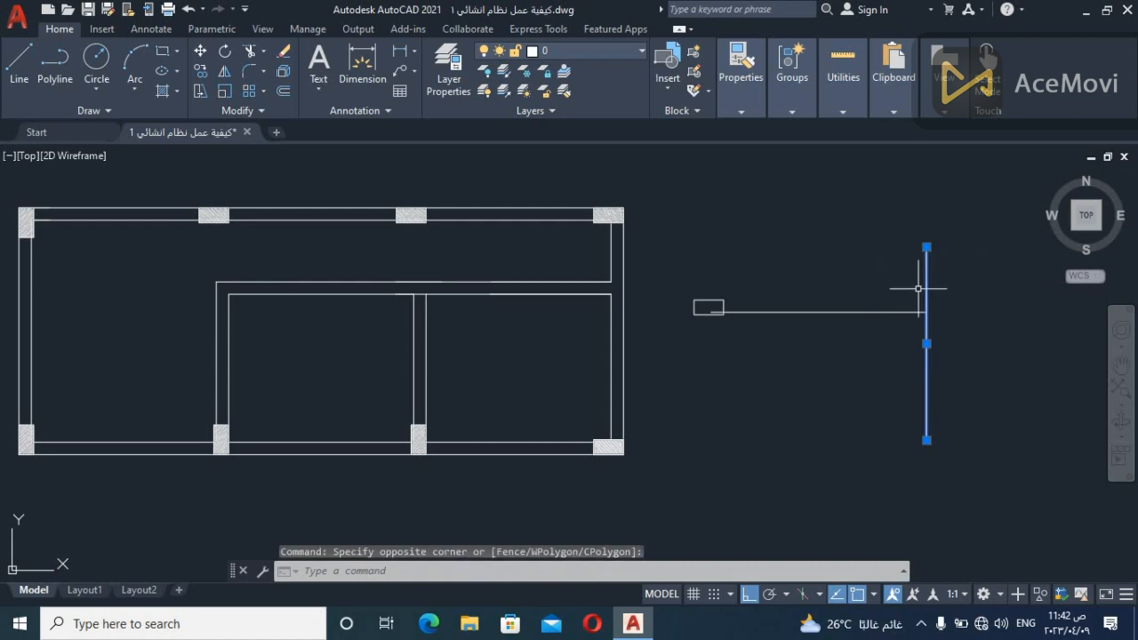
{"action": "key", "text": "Escape"}
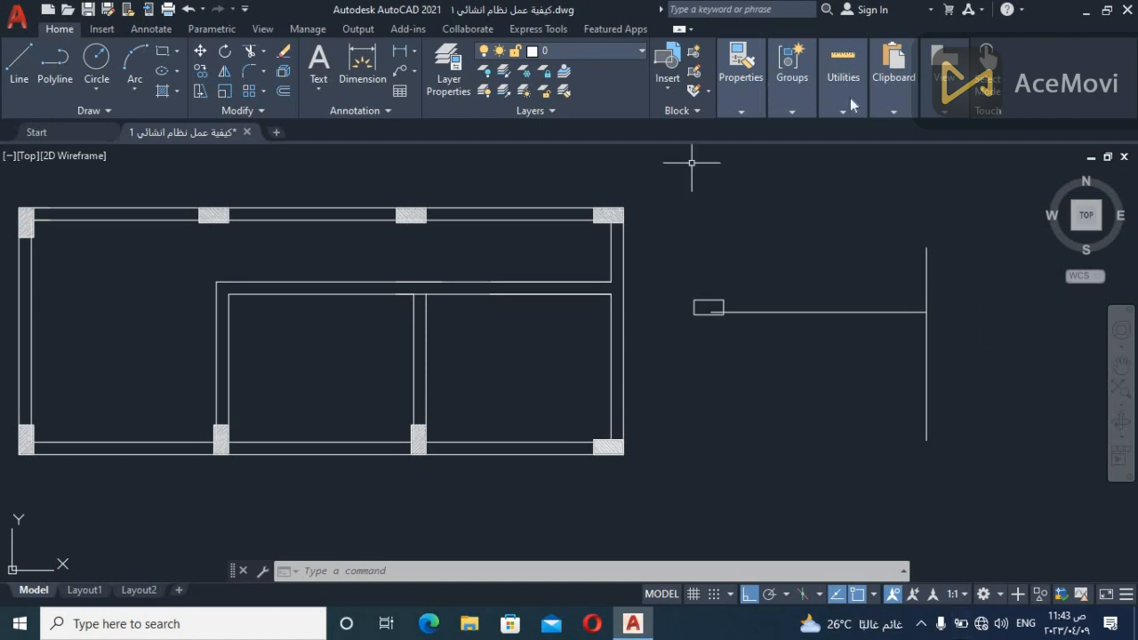
{"action": "left_click", "coordinate": [978, 233]}
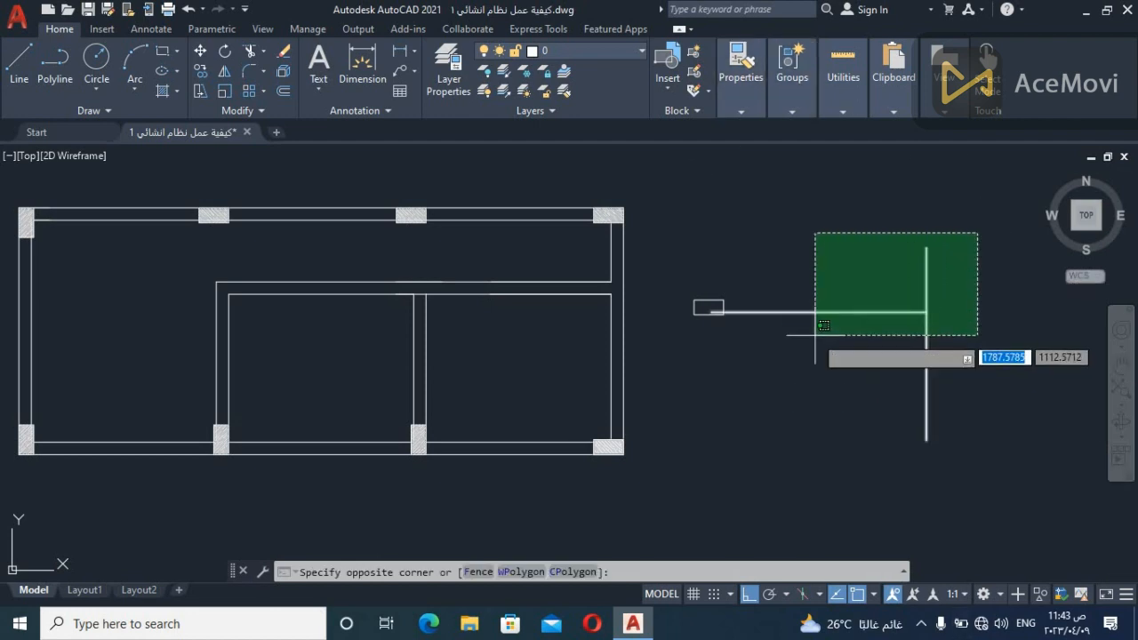
{"action": "left_click", "coordinate": [830, 381]}
{"action": "key", "text": "Escape"}
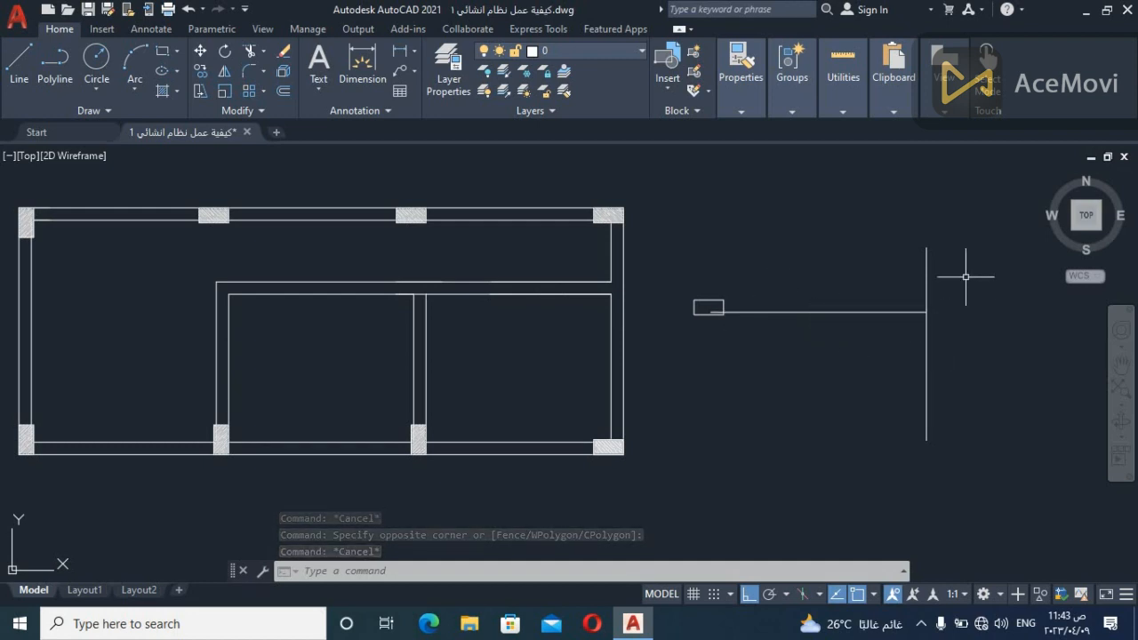
{"action": "scroll", "coordinate": [966, 276], "scroll_direction": "up", "scroll_amount": 2}
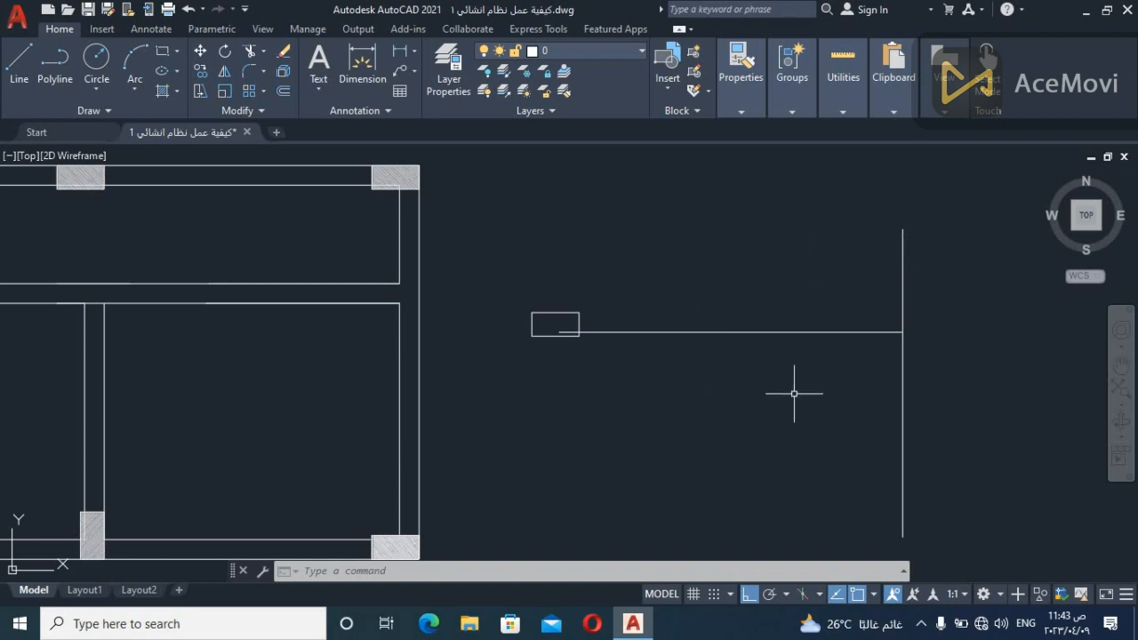
{"action": "left_click", "coordinate": [903, 238]}
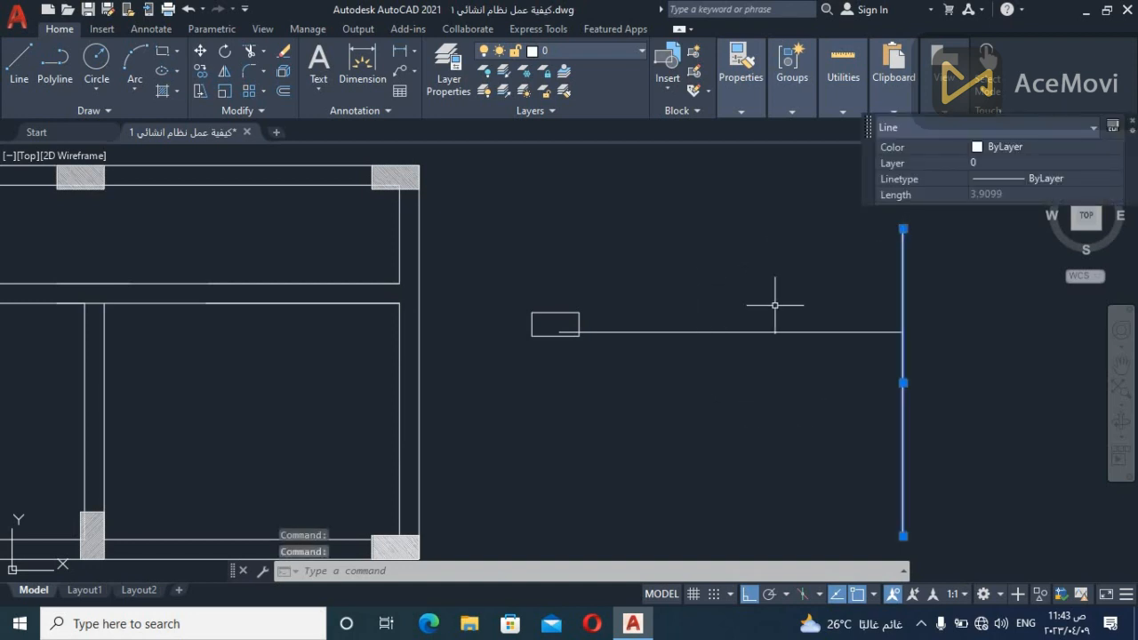
{"action": "left_click", "coordinate": [794, 241]}
{"action": "key", "text": "Escape"}
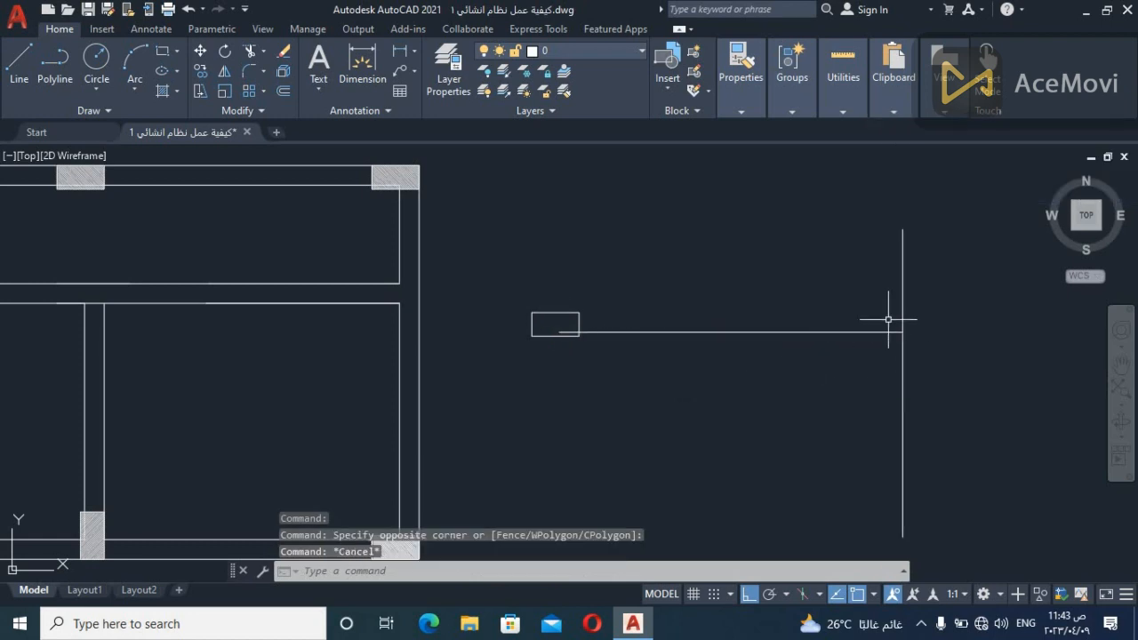
Draw a short horizontal line above the remaining column outline and the separate horizontal line
{"action": "type", "text": "l"}
{"action": "key", "text": "Return"}
{"action": "left_click", "coordinate": [569, 214]}
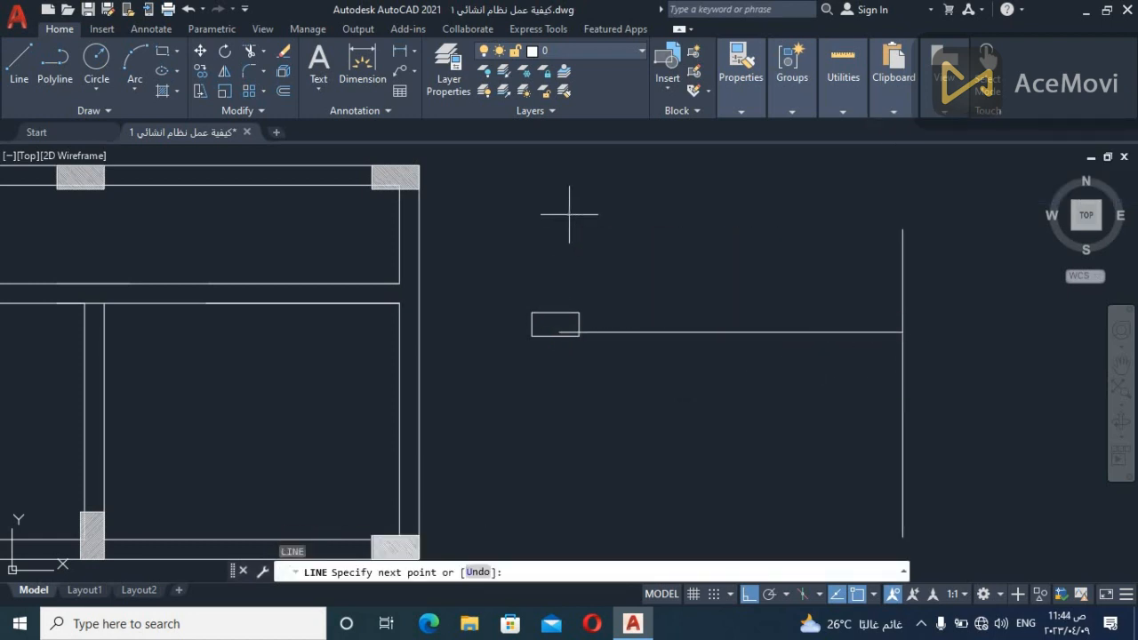
{"action": "left_click", "coordinate": [748, 225]}
{"action": "key", "text": "Escape"}
Copy the separate column outline to both ends of the short upper horizontal line
{"action": "left_click", "coordinate": [673, 274]}
{"action": "left_click", "coordinate": [564, 315]}
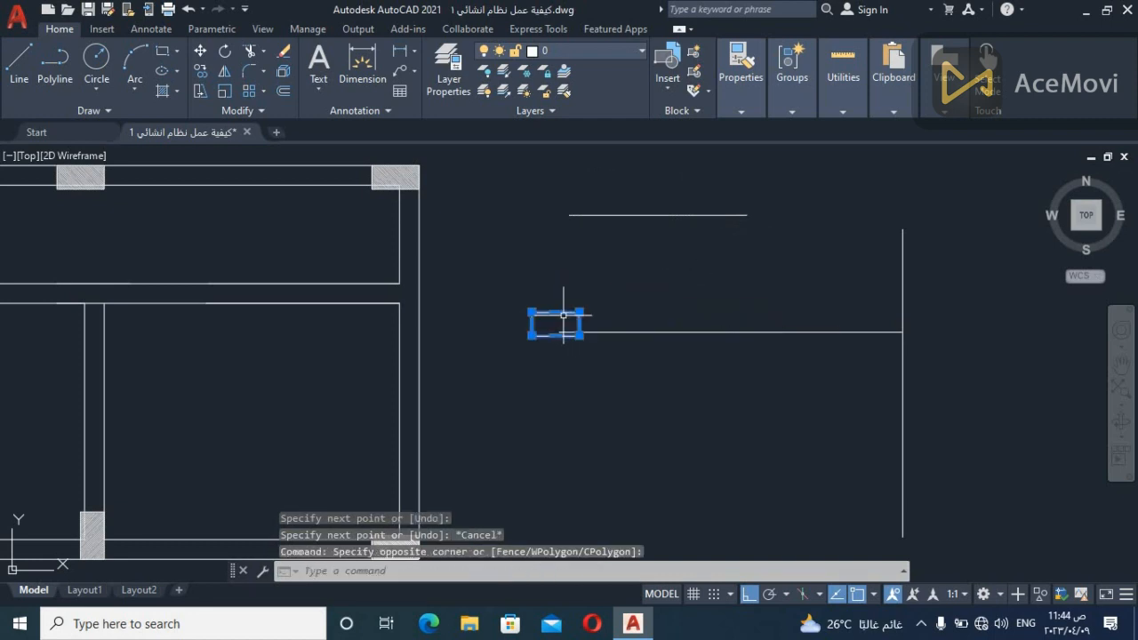
{"action": "type", "text": "co"}
{"action": "key", "text": "Return"}
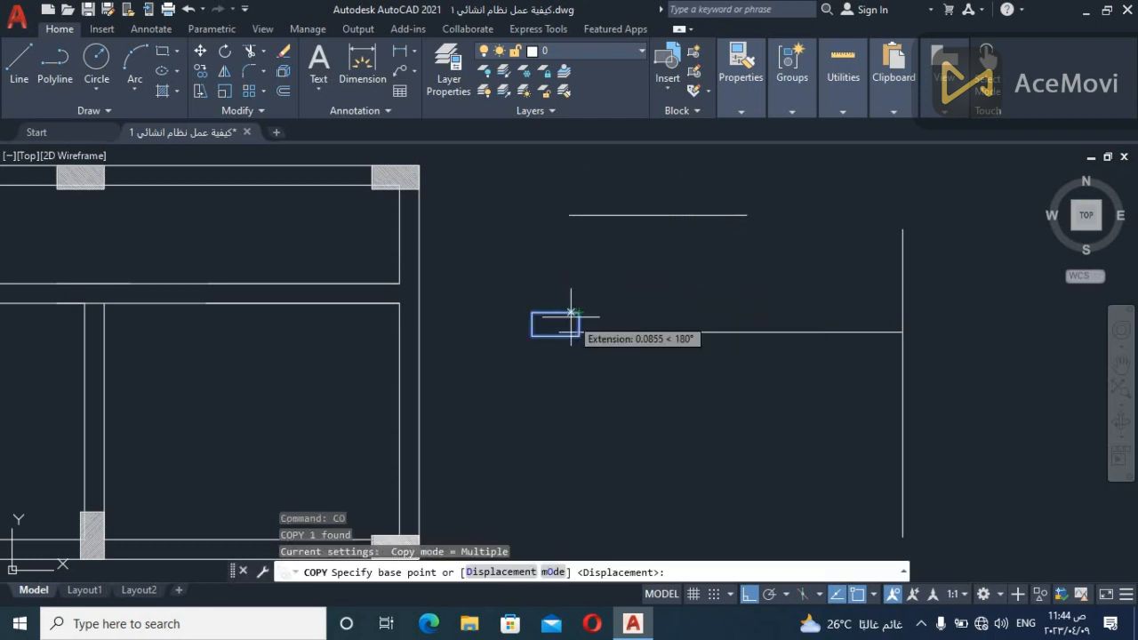
{"action": "left_click", "coordinate": [579, 312]}
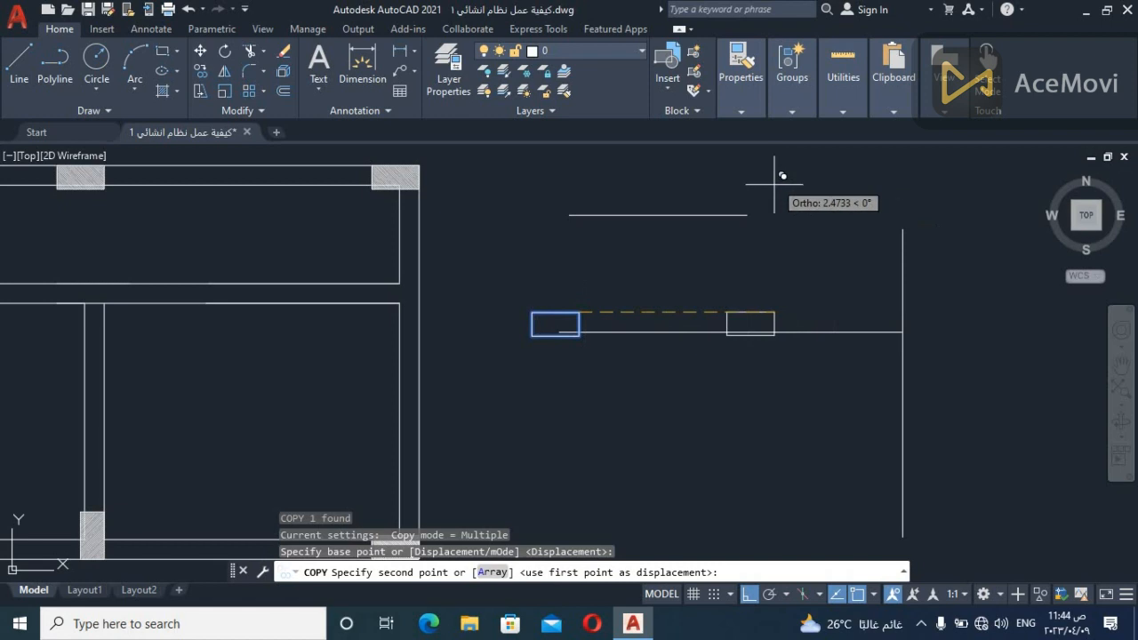
{"action": "left_click", "coordinate": [605, 214]}
{"action": "key", "text": "Escape"}
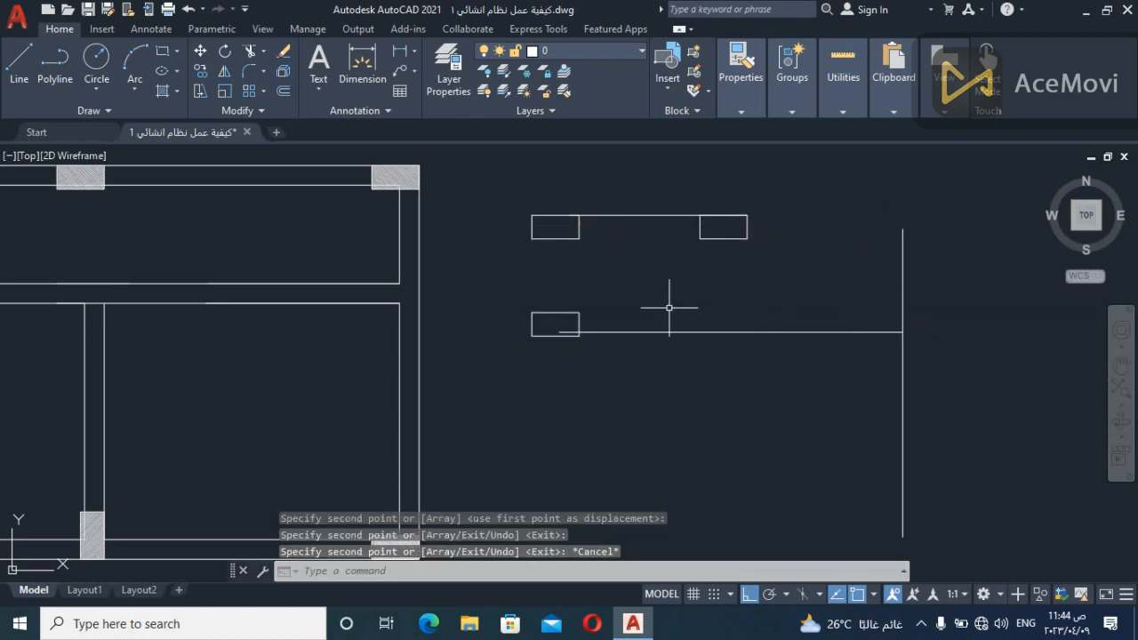
Draw a vertical line crossing the short upper horizontal line between its two column outlines
{"action": "type", "text": "l"}
{"action": "key", "text": "Return"}
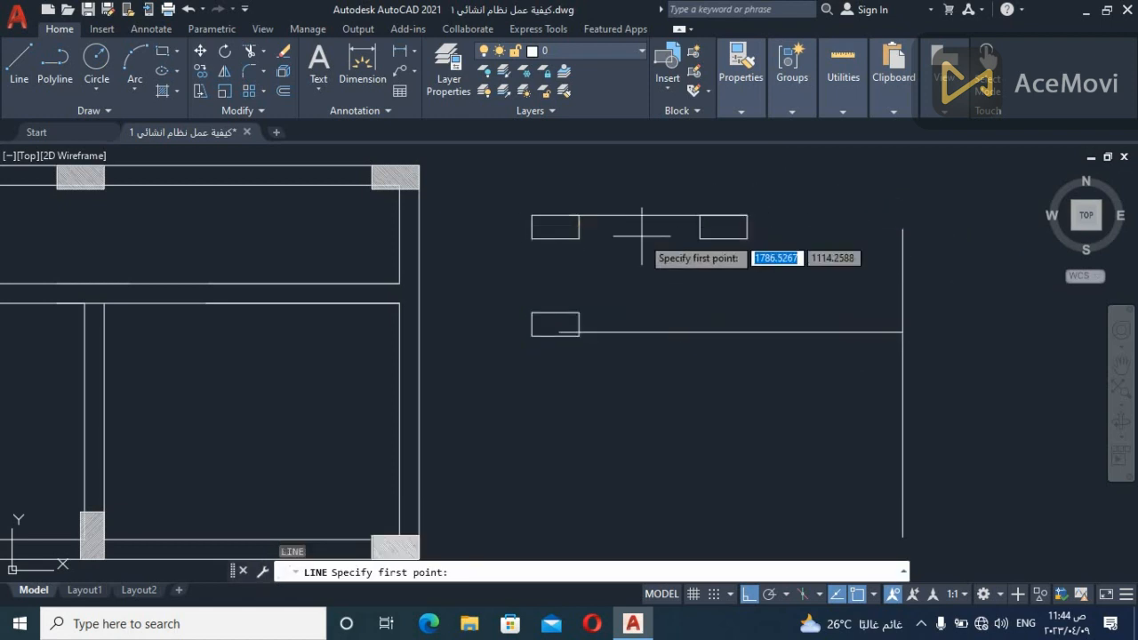
{"action": "left_click", "coordinate": [637, 292]}
{"action": "left_click", "coordinate": [637, 183]}
{"action": "key", "text": "Escape"}
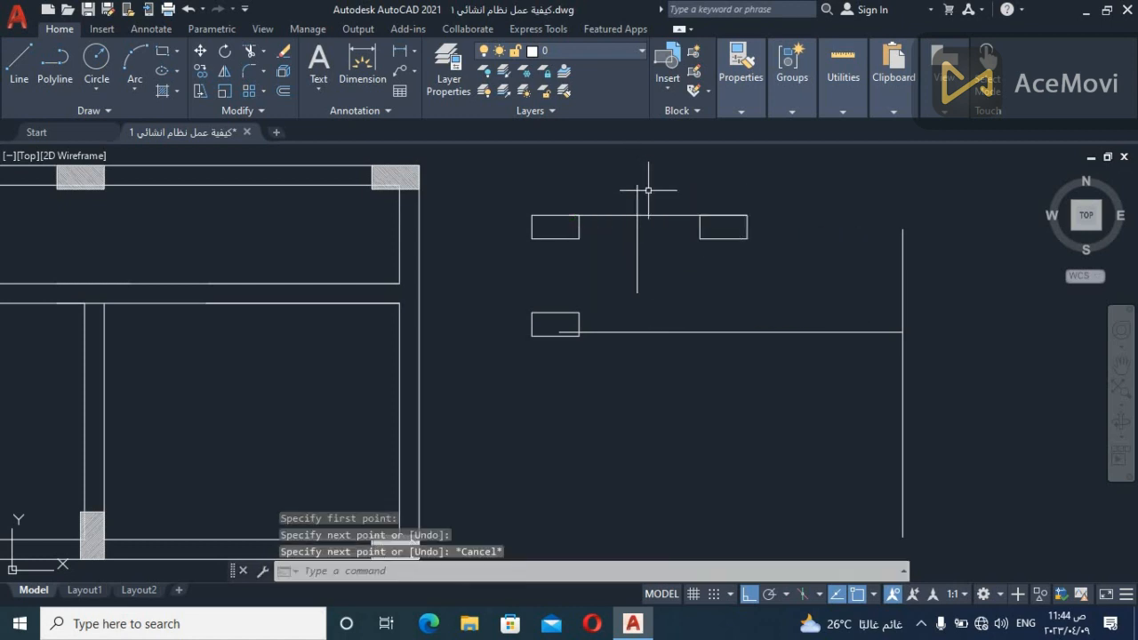
Trim the part of the new vertical line that projects above the short horizontal line
{"action": "type", "text": "tr"}
{"action": "key", "text": "Return"}
{"action": "left_click", "coordinate": [650, 192]}
{"action": "key", "text": "Escape"}
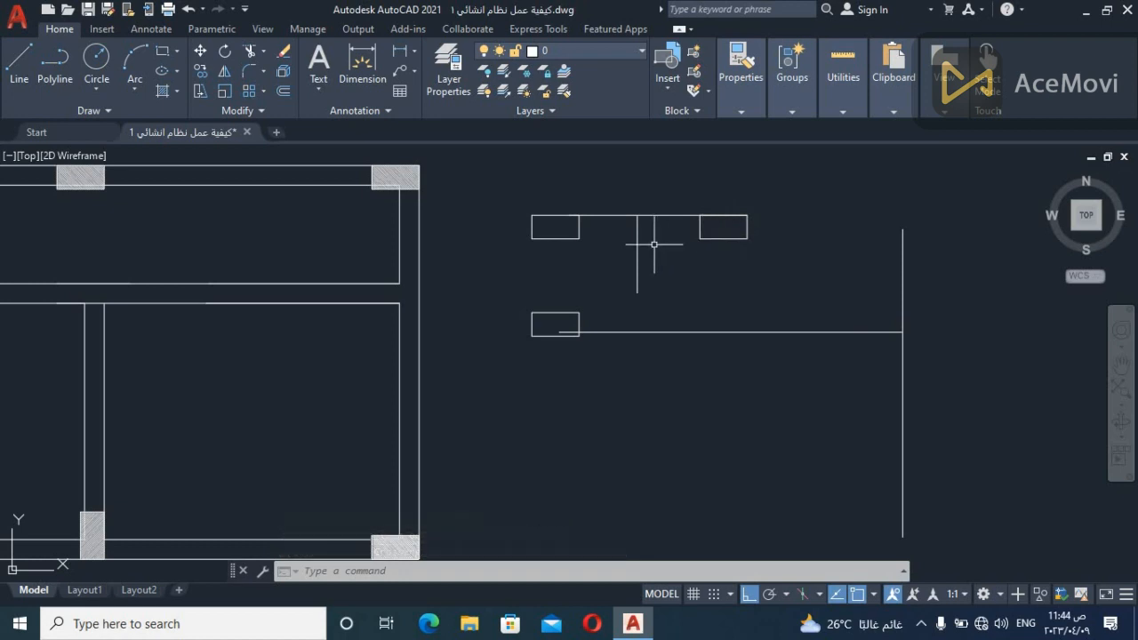
{"action": "left_click", "coordinate": [813, 196]}
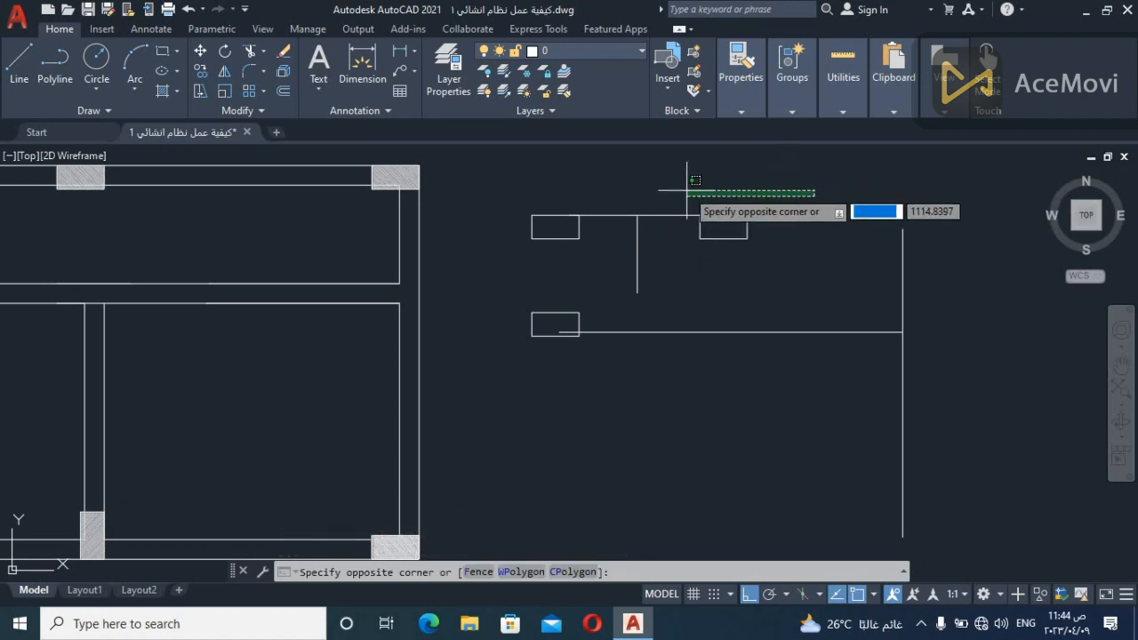
{"action": "left_click", "coordinate": [769, 193]}
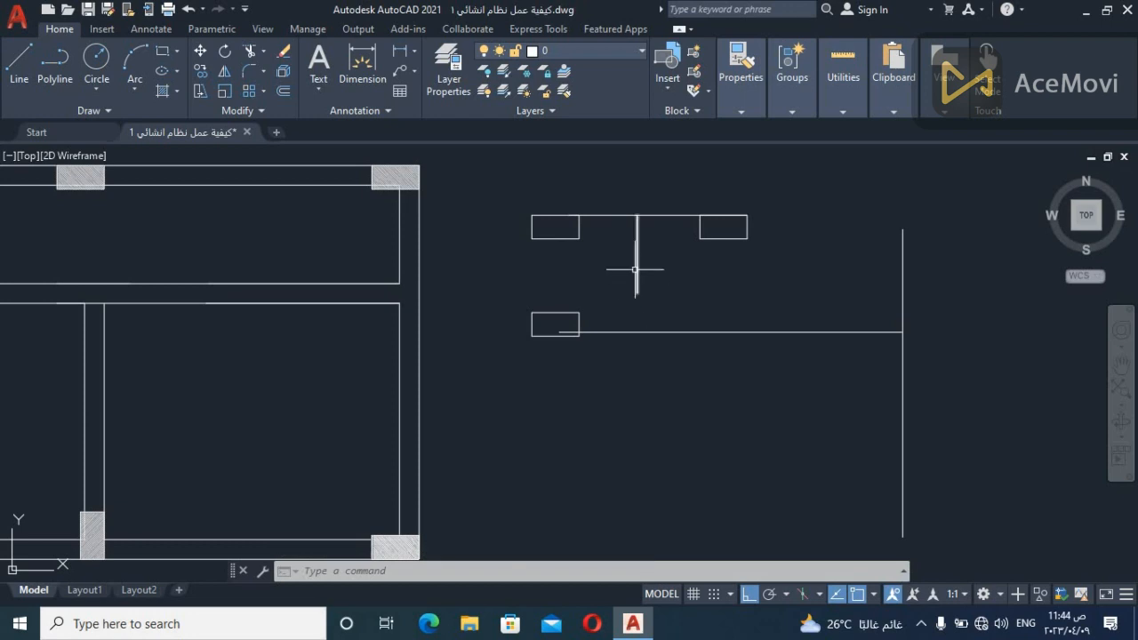
Copy the column outline from the long horizontal line to the lower end of the short vertical line
{"action": "left_click", "coordinate": [603, 290]}
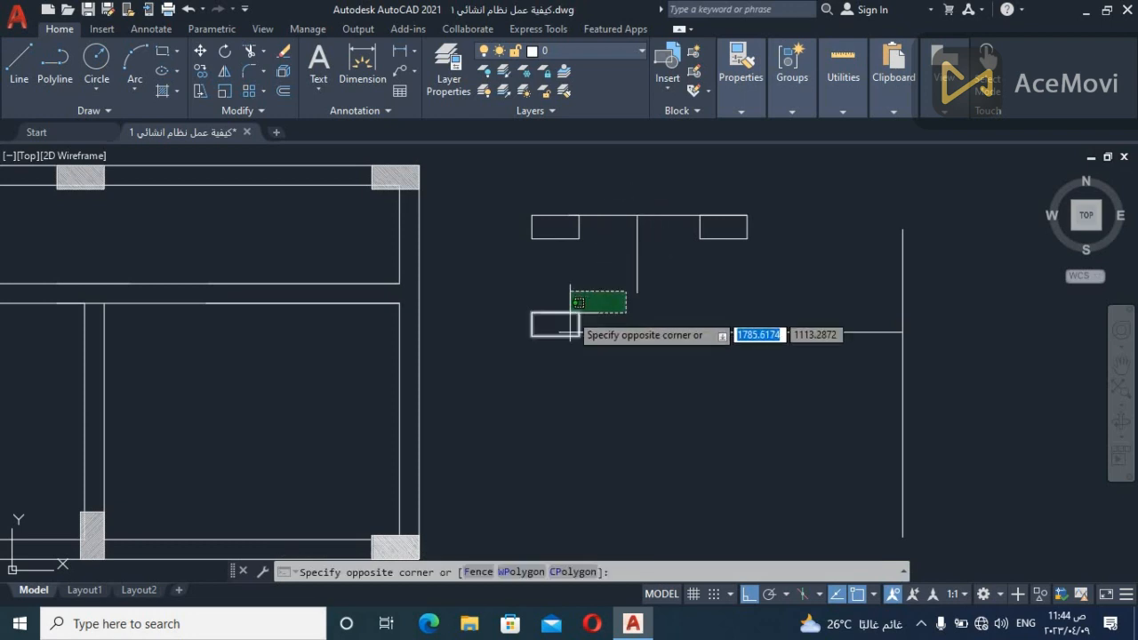
{"action": "left_click", "coordinate": [573, 316]}
{"action": "type", "text": "co"}
{"action": "key", "text": "space"}
{"action": "left_click", "coordinate": [559, 333]}
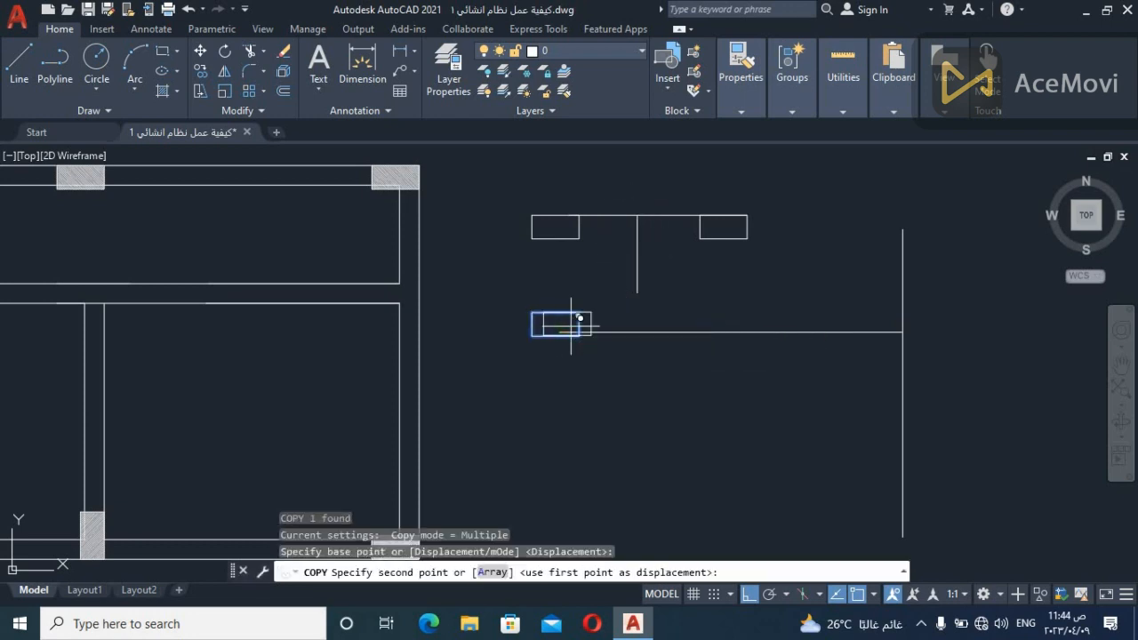
{"action": "left_click", "coordinate": [638, 294]}
{"action": "key", "text": "Escape"}
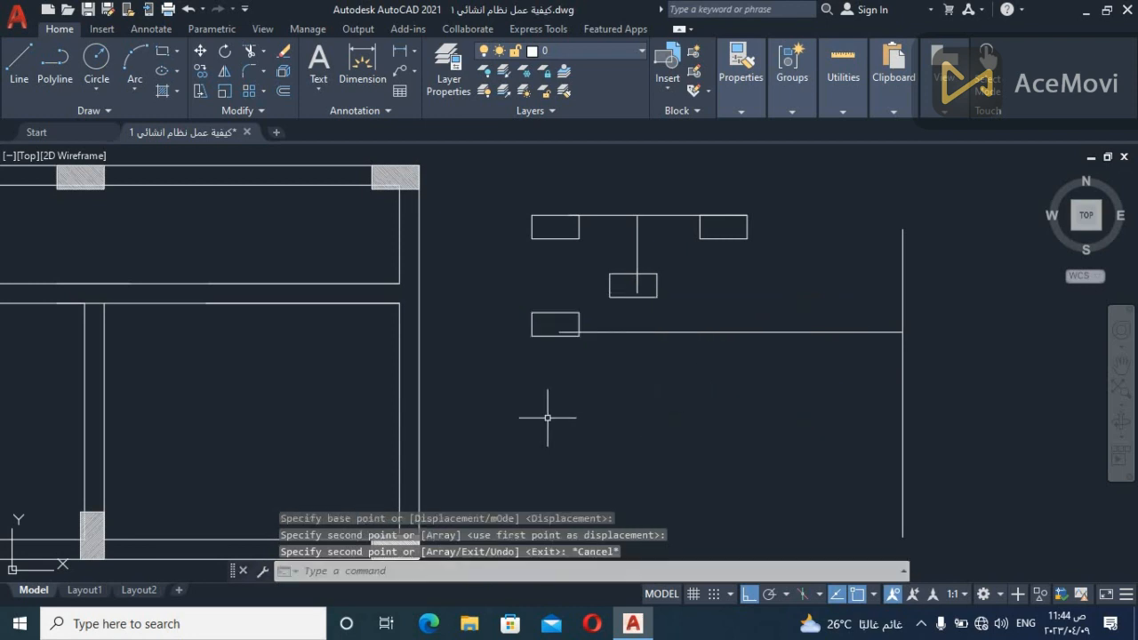
{"action": "left_click", "coordinate": [663, 249]}
{"action": "left_click", "coordinate": [624, 256]}
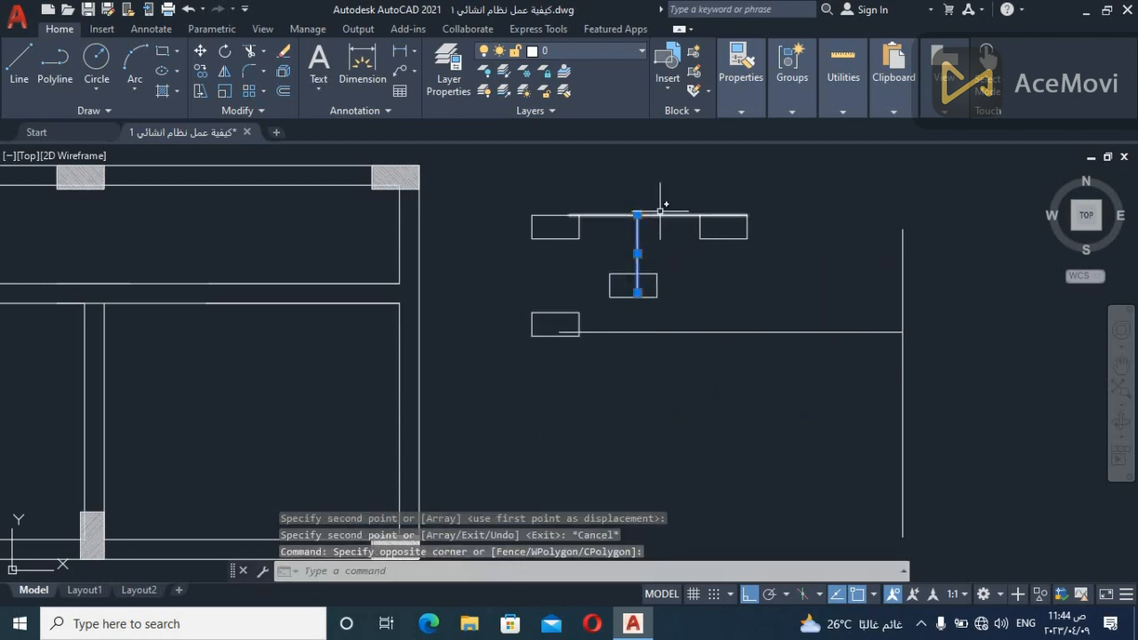
{"action": "key", "text": "Escape"}
{"action": "scroll", "coordinate": [637, 279], "scroll_direction": "down", "scroll_amount": 4}
{"action": "scroll", "coordinate": [760, 279], "scroll_direction": "up", "scroll_amount": 4}
{"action": "middle_click_drag", "start_coordinate": [806, 298], "coordinate": [787, 305]}
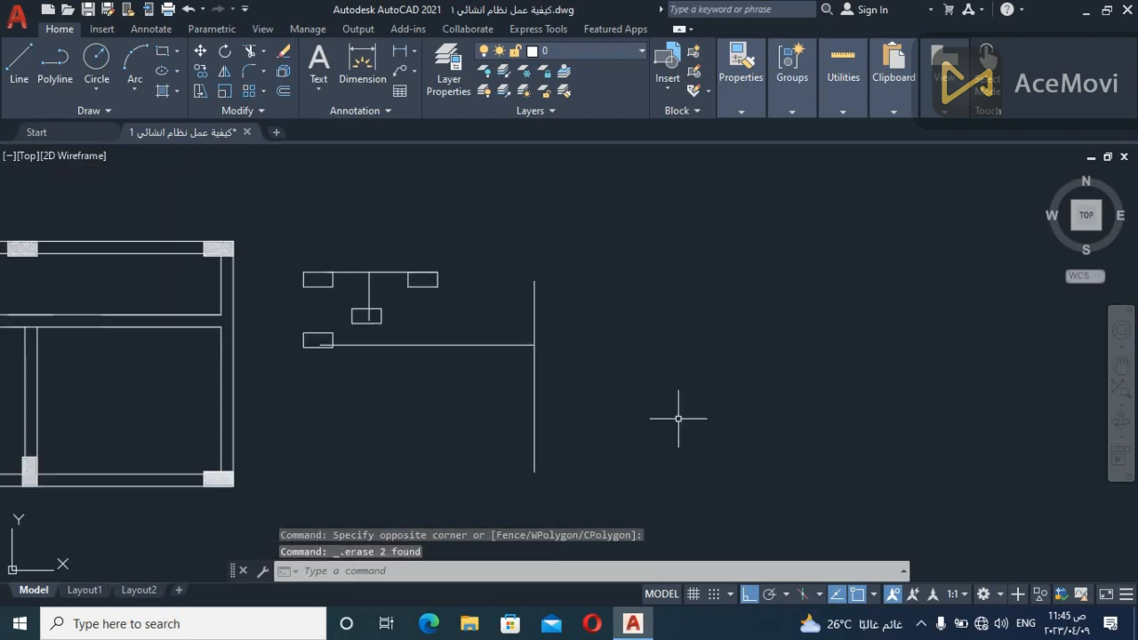
{"action": "type", "text": "l"}
{"action": "key", "text": "Return"}
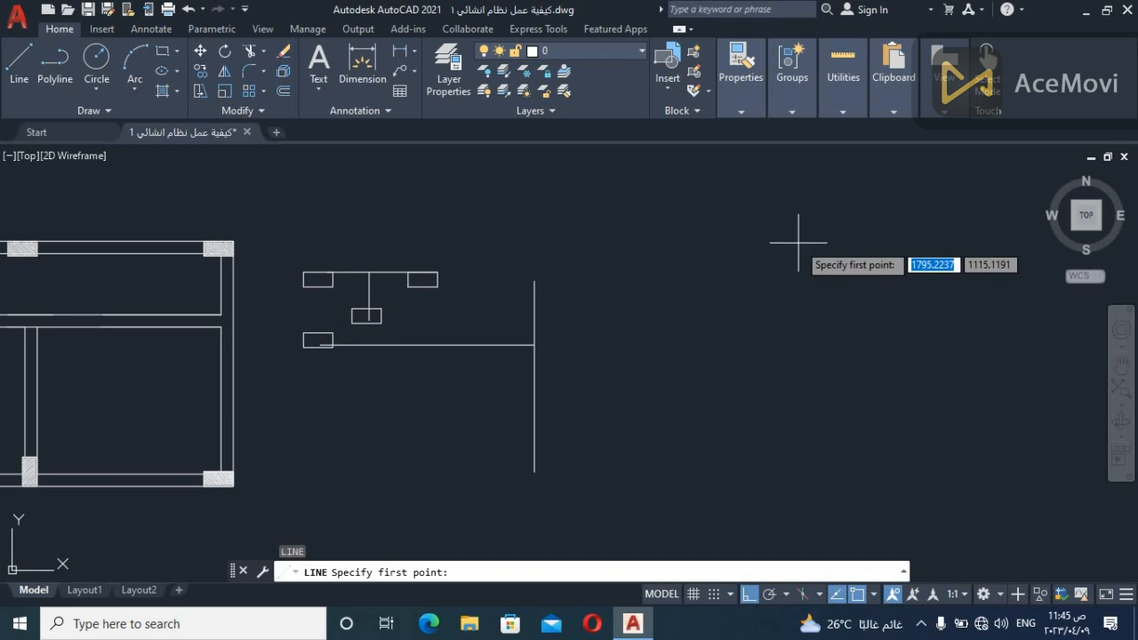
{"action": "left_click", "coordinate": [754, 241]}
{"action": "key", "text": "Escape"}
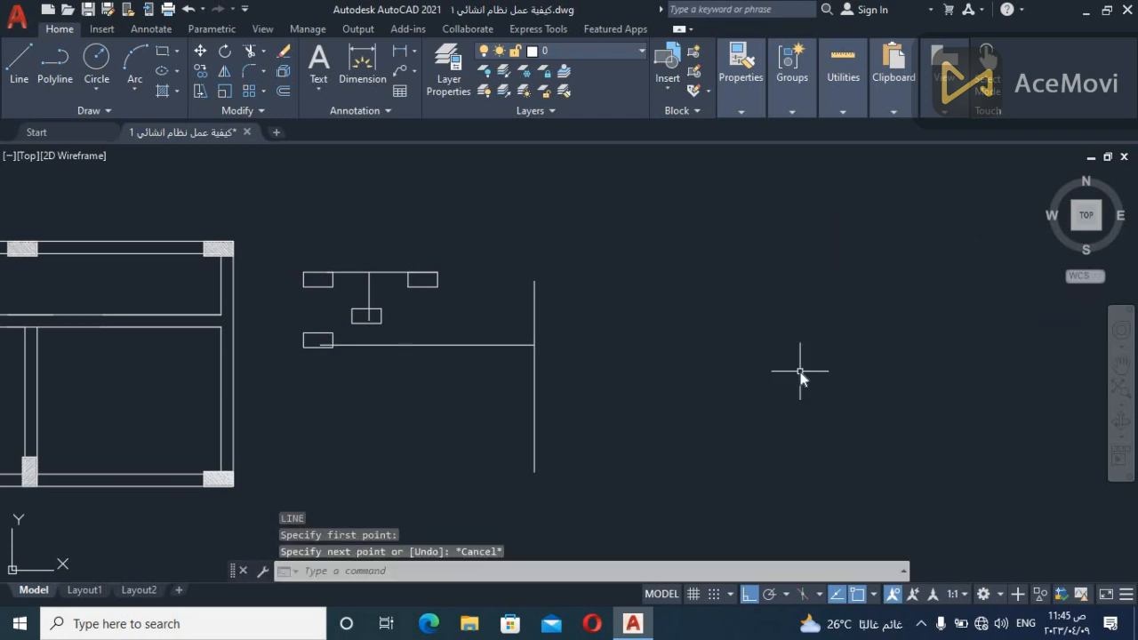
Draw two widely spaced parallel vertical lines in the empty area beside the sketches, the left one about 5.3 units long
{"action": "key", "text": "Return"}
{"action": "left_click", "coordinate": [789, 214]}
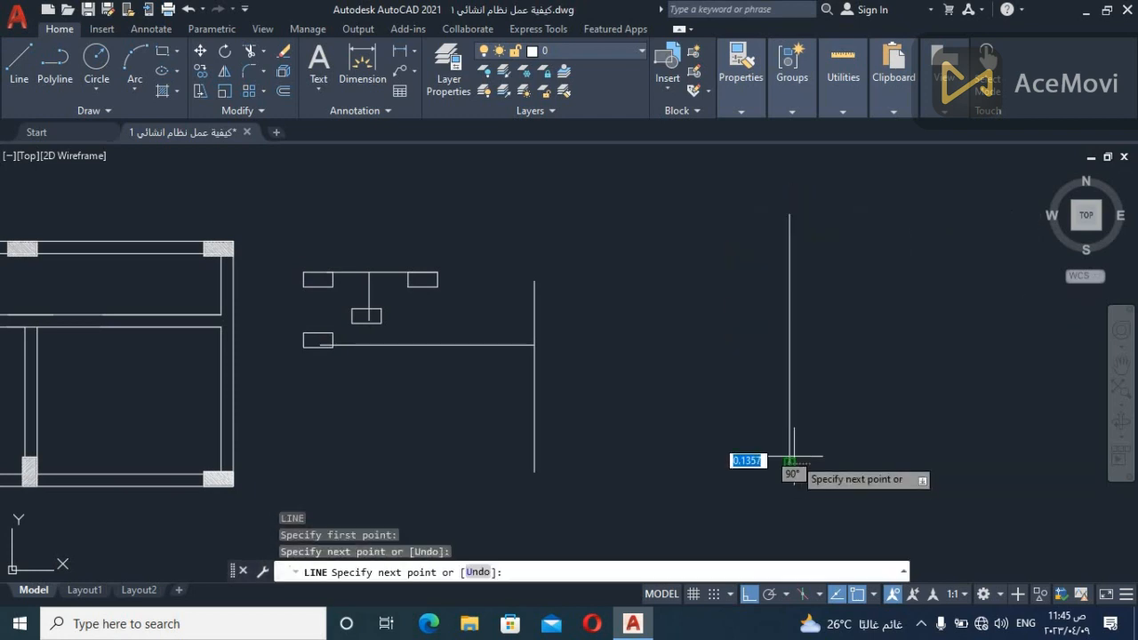
{"action": "key", "text": "Escape"}
{"action": "key", "text": "Return"}
{"action": "left_click", "coordinate": [755, 216]}
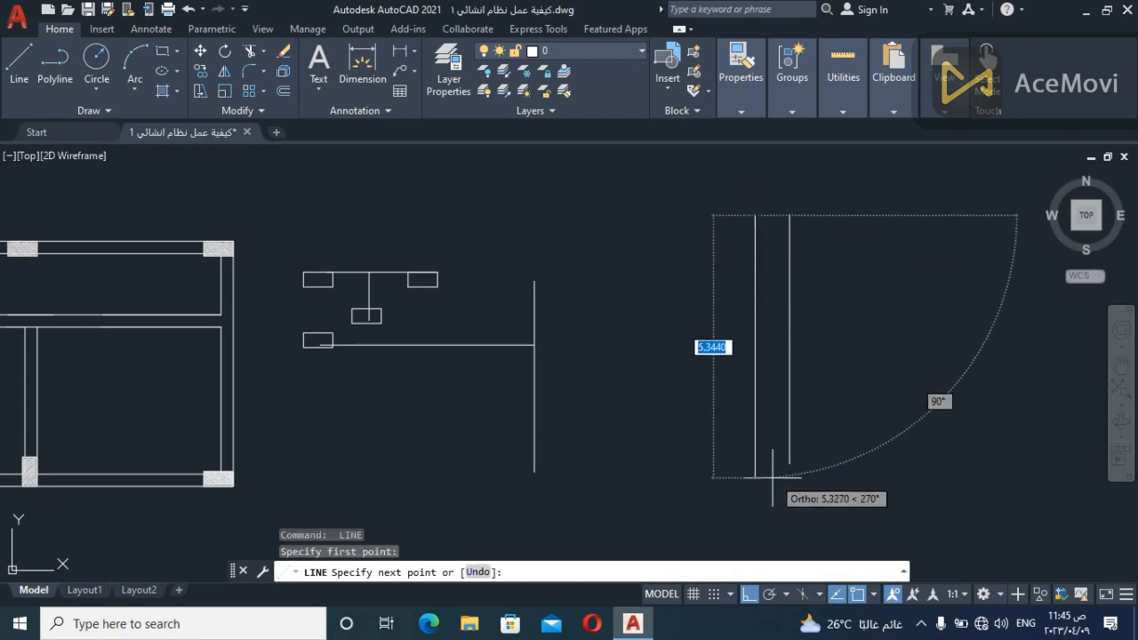
{"action": "key", "text": "Escape"}
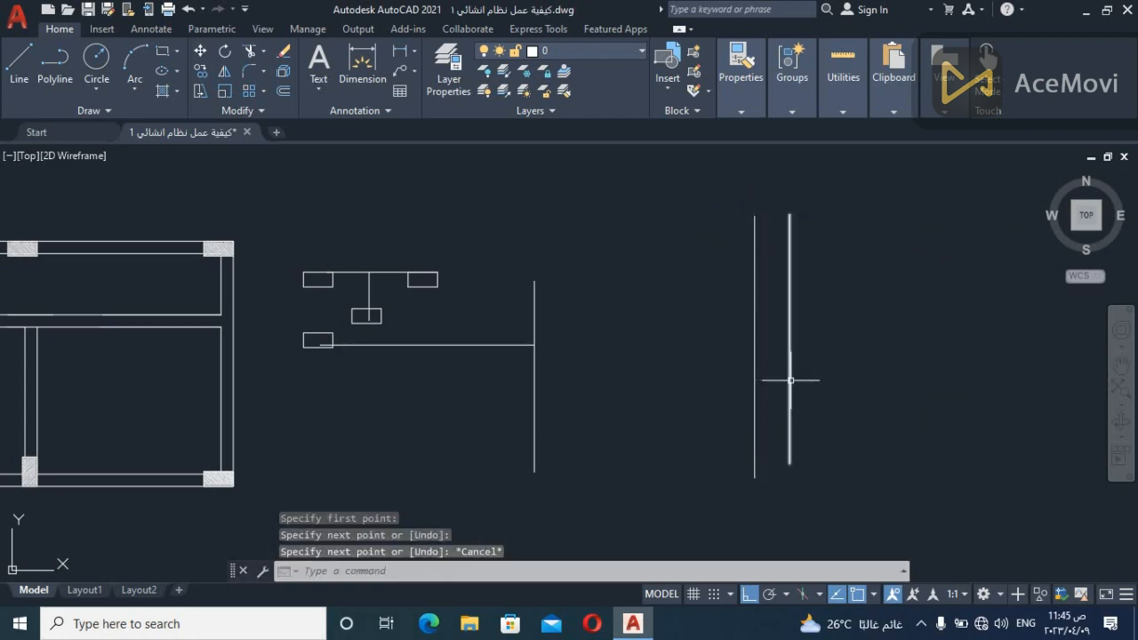
Draw a second, closely spaced pair of parallel vertical lines about 4 units long, to the right of the wide pair
{"action": "key", "text": "Return"}
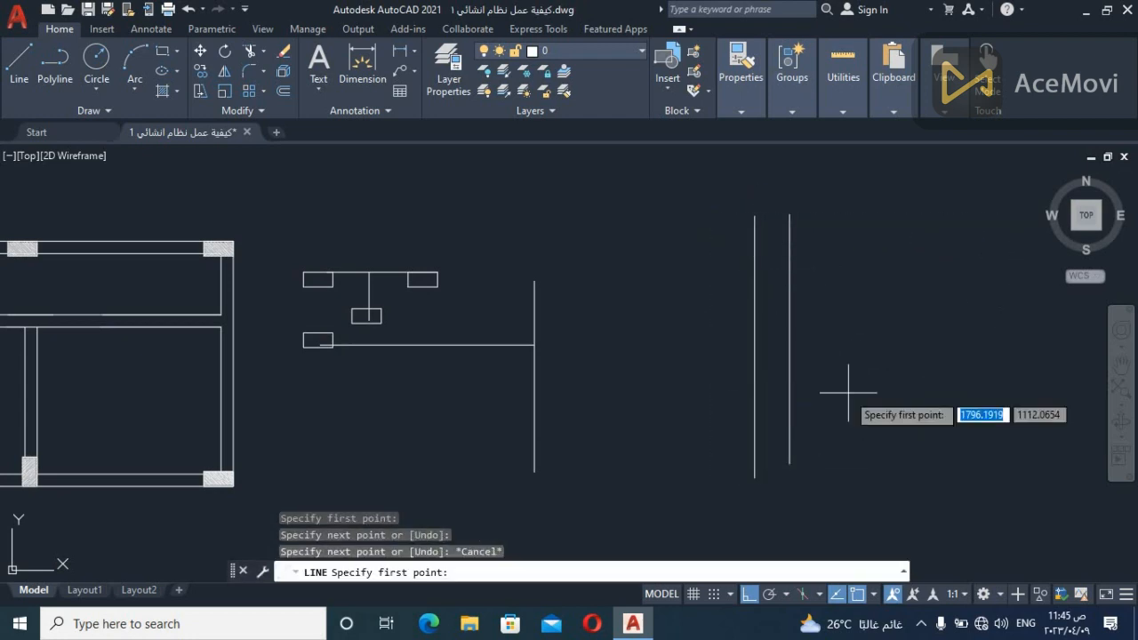
{"action": "left_click", "coordinate": [921, 281]}
{"action": "left_click", "coordinate": [921, 489]}
{"action": "key", "text": "Escape"}
{"action": "key", "text": "Return"}
{"action": "left_click", "coordinate": [934, 274]}
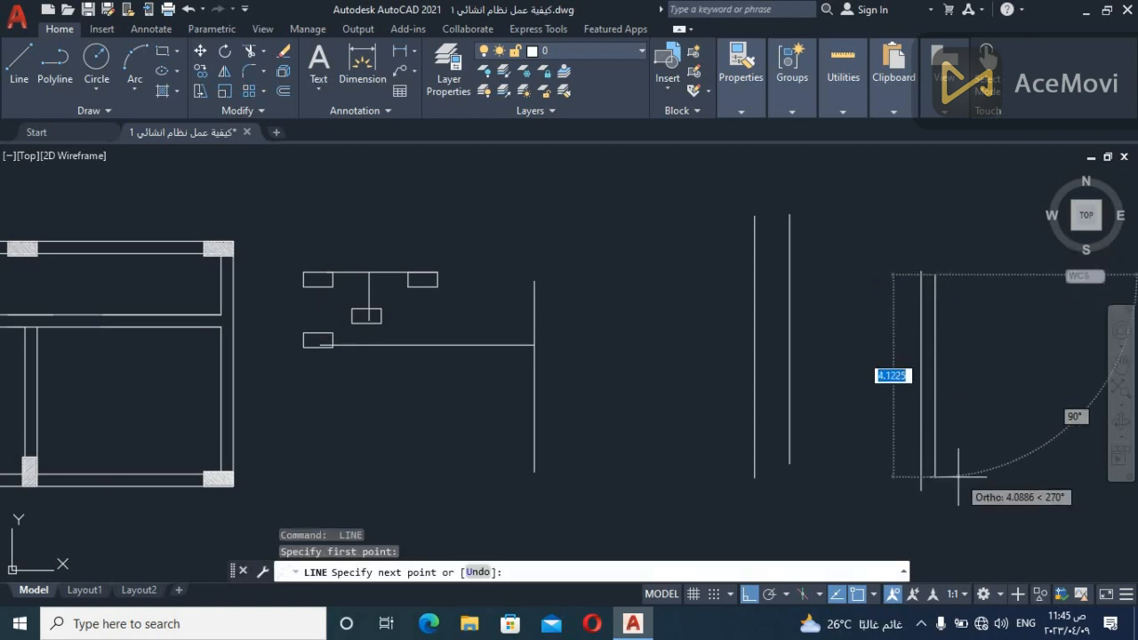
{"action": "left_click", "coordinate": [934, 482]}
{"action": "key", "text": "Escape"}
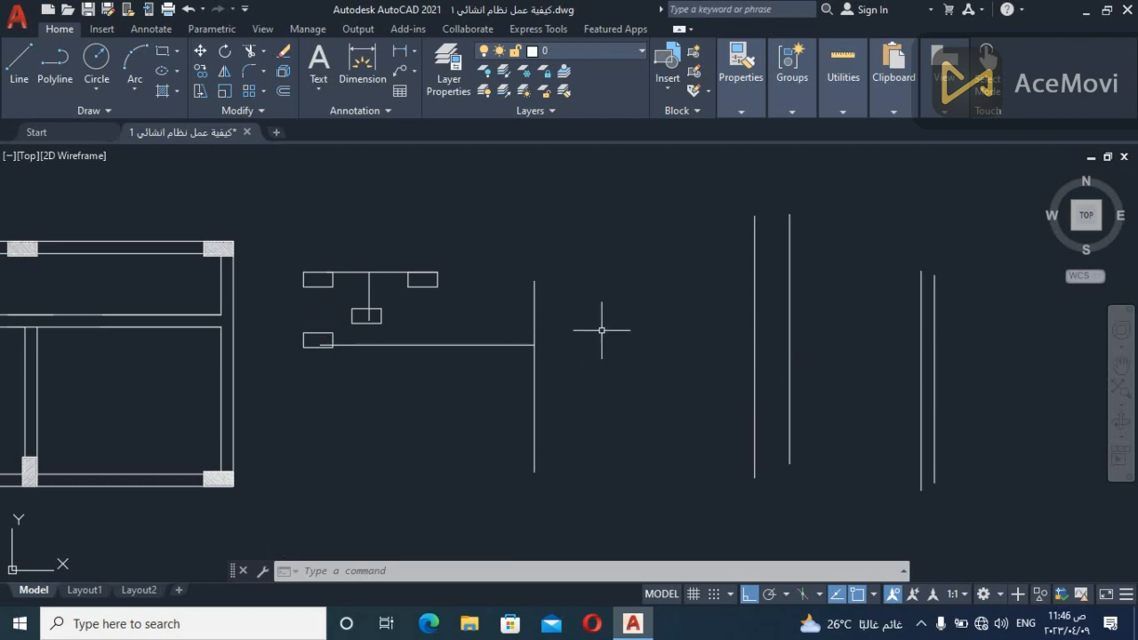
Examine the long horizontal line, the vertical line it meets, and the plan's beams and columns beside them
{"action": "middle_click_drag", "start_coordinate": [617, 334], "coordinate": [686, 325]}
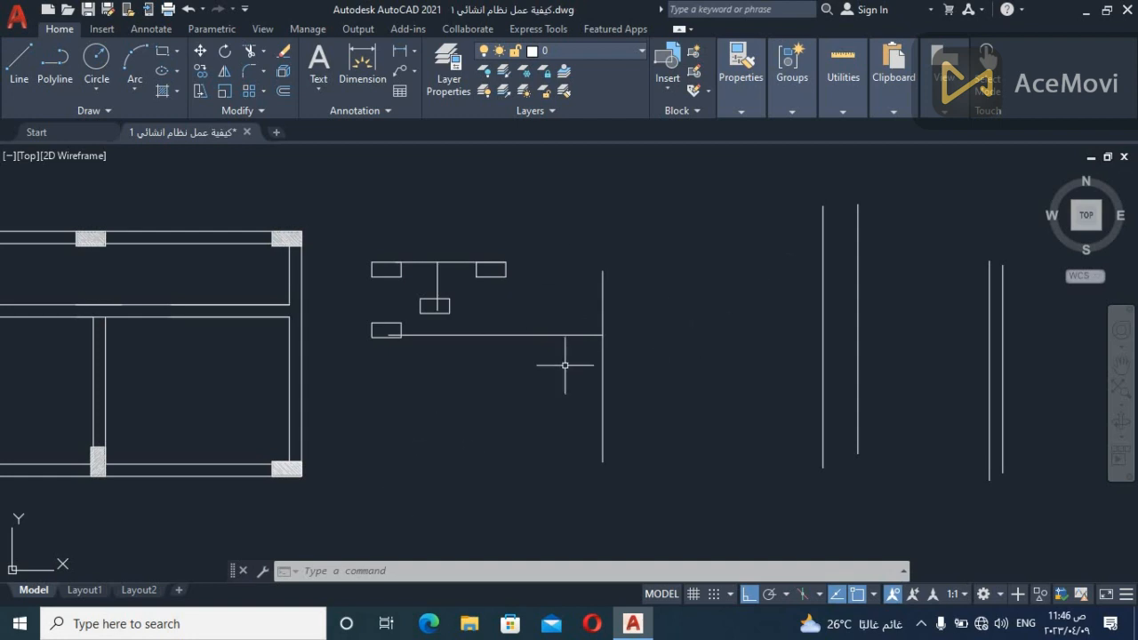
{"action": "left_click", "coordinate": [531, 314]}
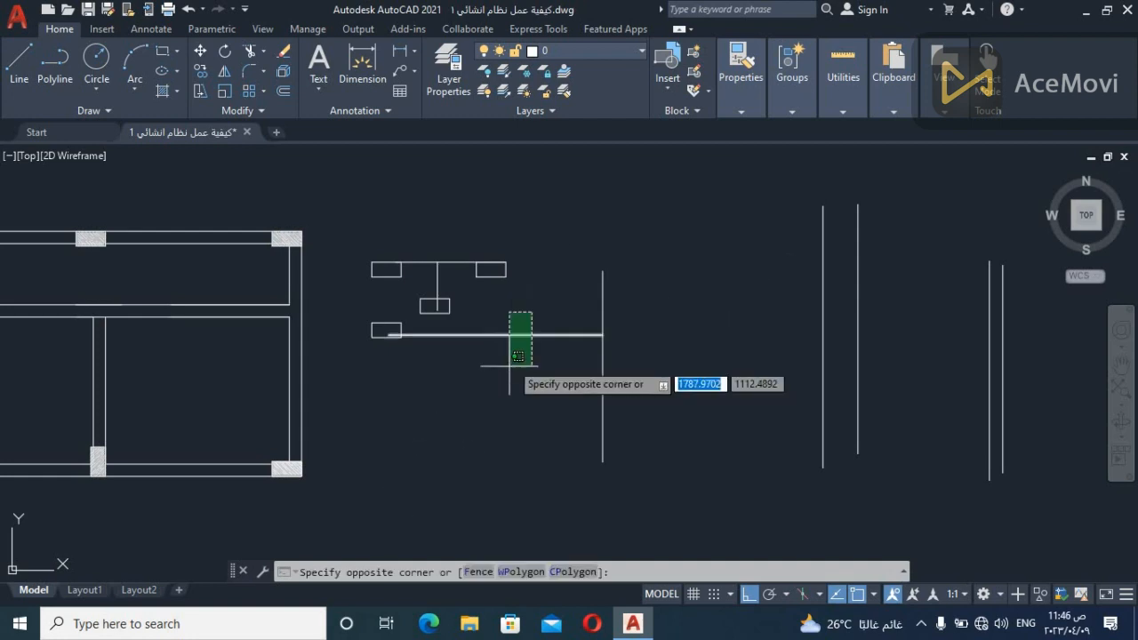
{"action": "left_click", "coordinate": [460, 486]}
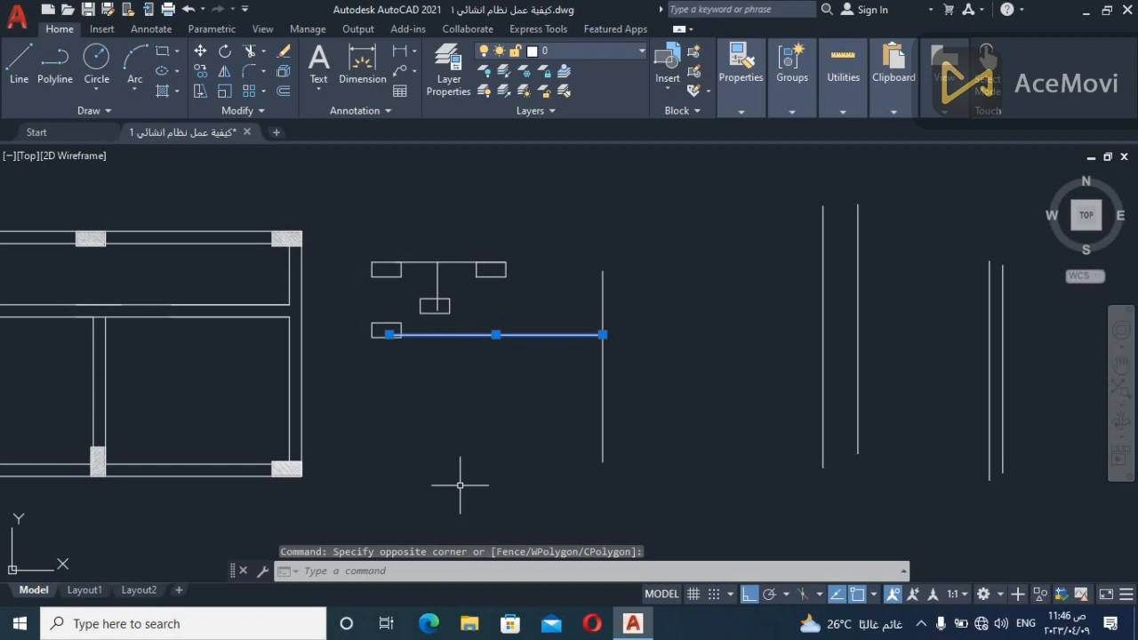
{"action": "key", "text": "Escape"}
{"action": "left_click", "coordinate": [667, 262]}
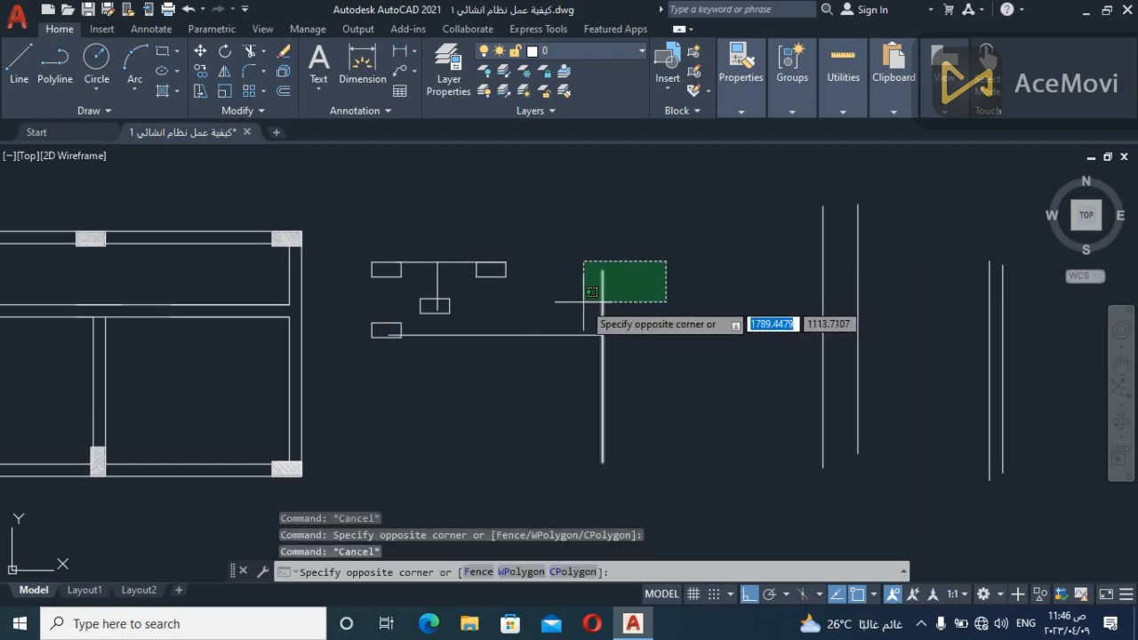
{"action": "left_click", "coordinate": [583, 302]}
{"action": "key", "text": "Escape"}
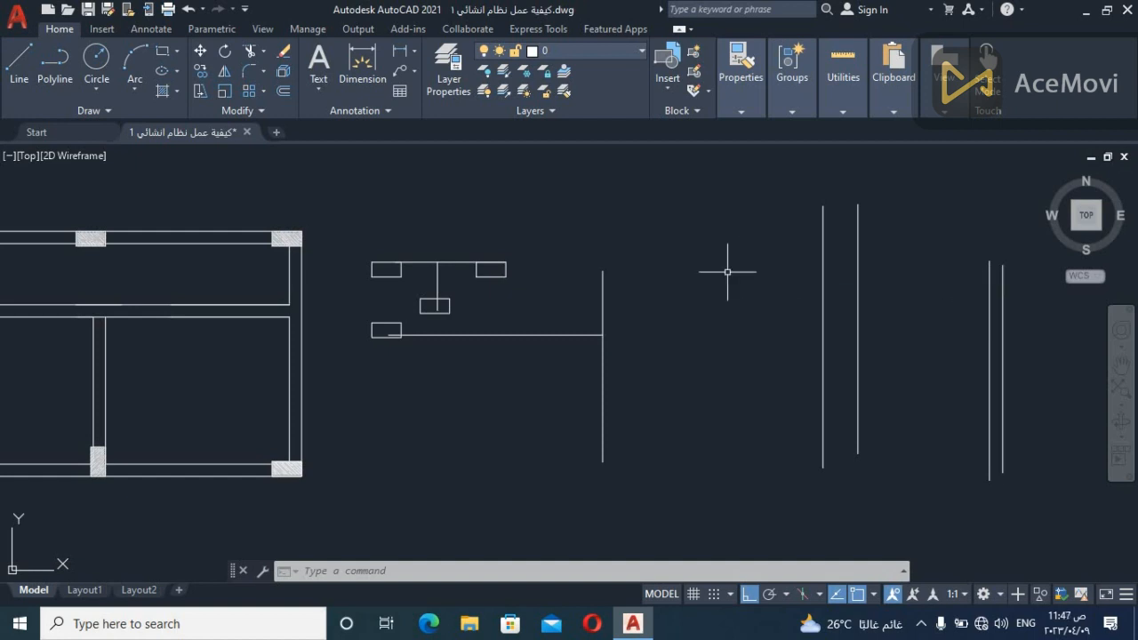
{"action": "scroll", "coordinate": [638, 239], "scroll_direction": "down", "scroll_amount": 2}
{"action": "middle_click_drag", "start_coordinate": [346, 255], "coordinate": [493, 266]}
{"action": "scroll", "coordinate": [499, 268], "scroll_direction": "up", "scroll_amount": 2}
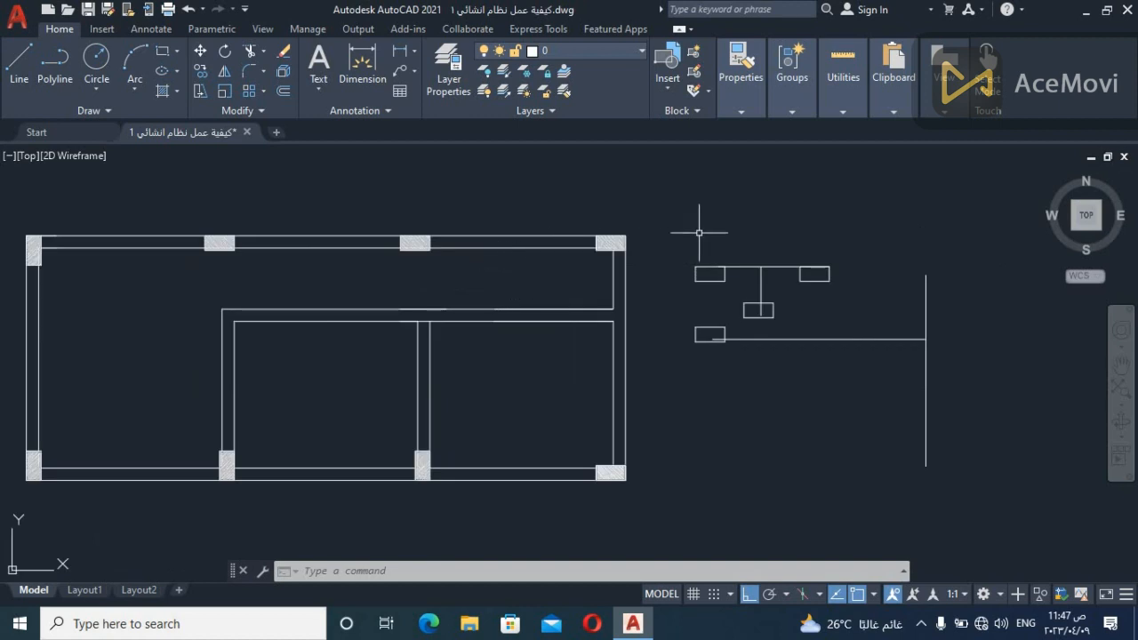
{"action": "mouse_move", "coordinate": [836, 295]}
{"action": "middle_mouse_down"}
{"action": "mouse_move", "coordinate": [690, 282]}
{"action": "mouse_move", "coordinate": [677, 292]}
{"action": "mouse_move", "coordinate": [658, 252]}
{"action": "middle_mouse_up"}
{"action": "scroll", "coordinate": [692, 281], "scroll_direction": "up", "scroll_amount": 2}
{"action": "scroll", "coordinate": [716, 310], "scroll_direction": "down", "scroll_amount": 2}
{"action": "scroll", "coordinate": [658, 251], "scroll_direction": "up", "scroll_amount": 2}
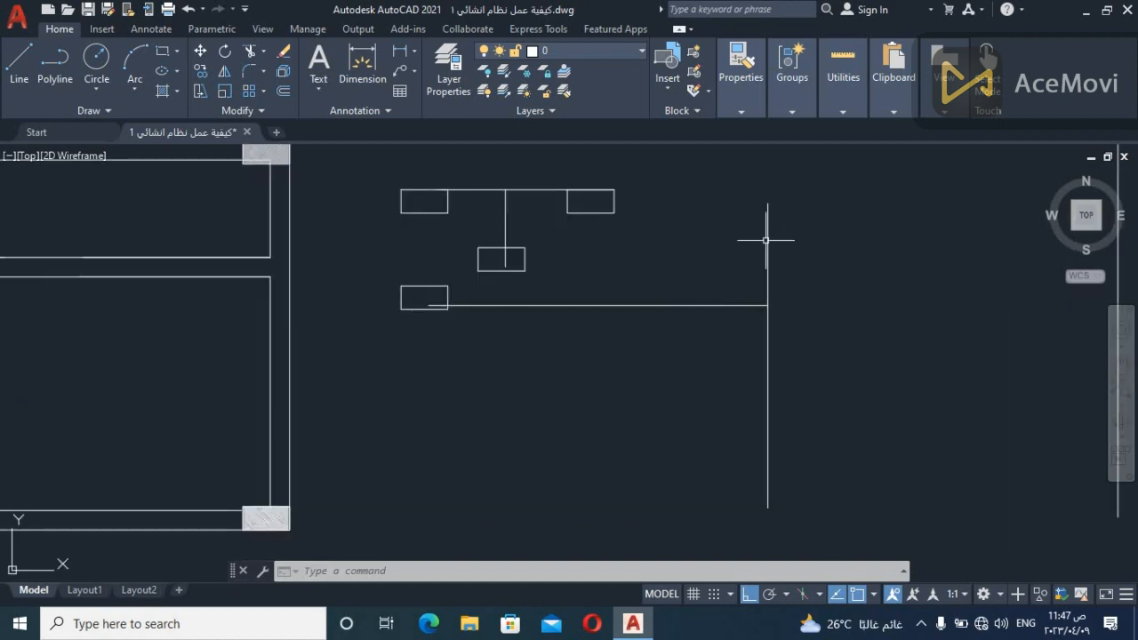
{"action": "left_click", "coordinate": [658, 302]}
{"action": "key", "text": "Escape"}
Draw a parallel line just above the long horizontal line, from inside its column outline to slightly past the vertical line
{"action": "type", "text": "l"}
{"action": "key", "text": "Return"}
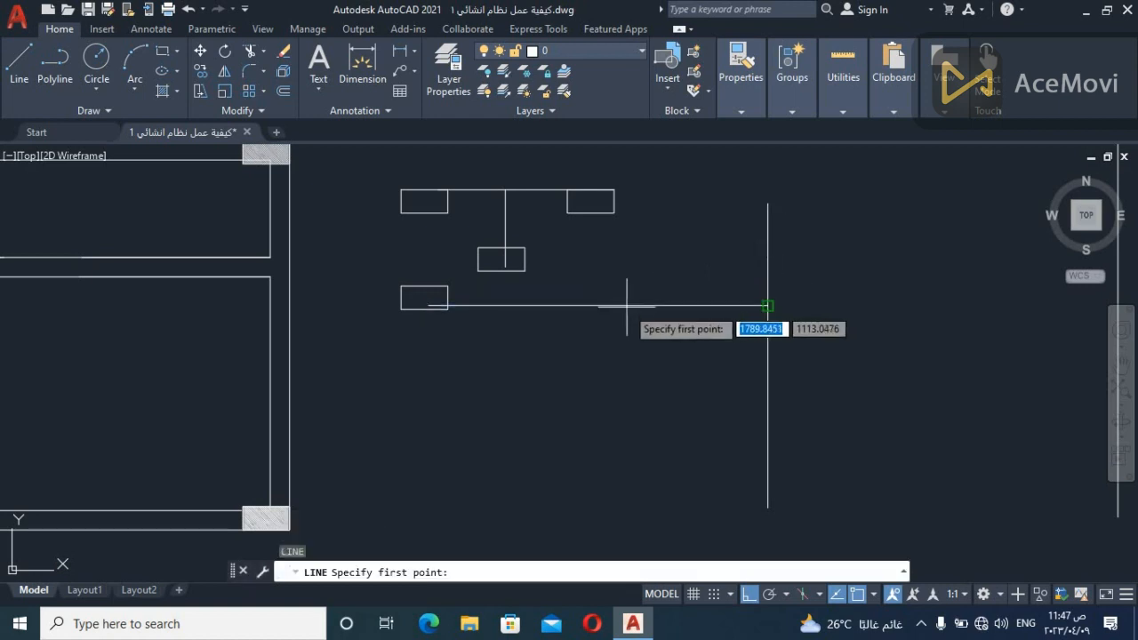
{"action": "left_click", "coordinate": [430, 295]}
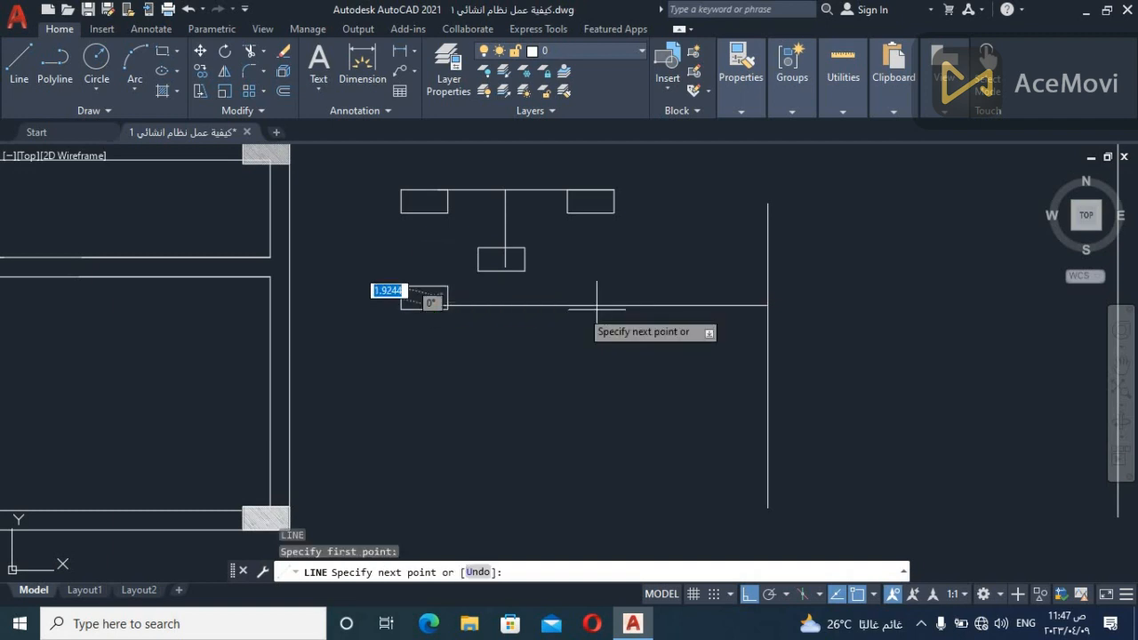
{"action": "left_click", "coordinate": [779, 295]}
{"action": "key", "text": "Escape"}
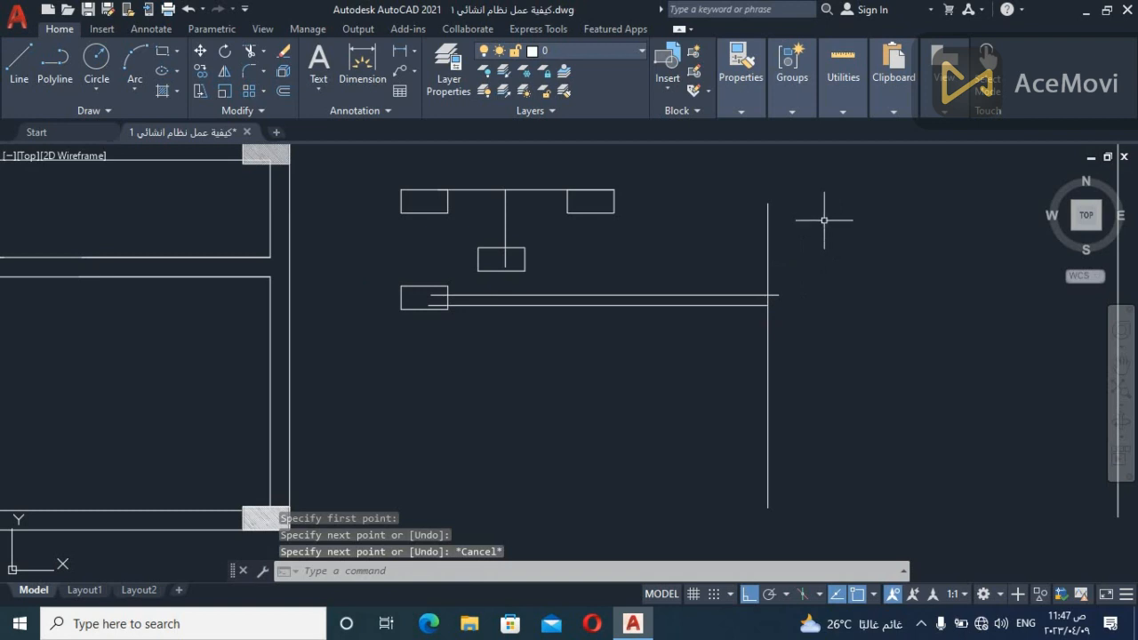
Draw a parallel vertical line just right of the vertical line that the horizontal pair meets, over about the same height
{"action": "key", "text": "Return"}
{"action": "left_click", "coordinate": [805, 205]}
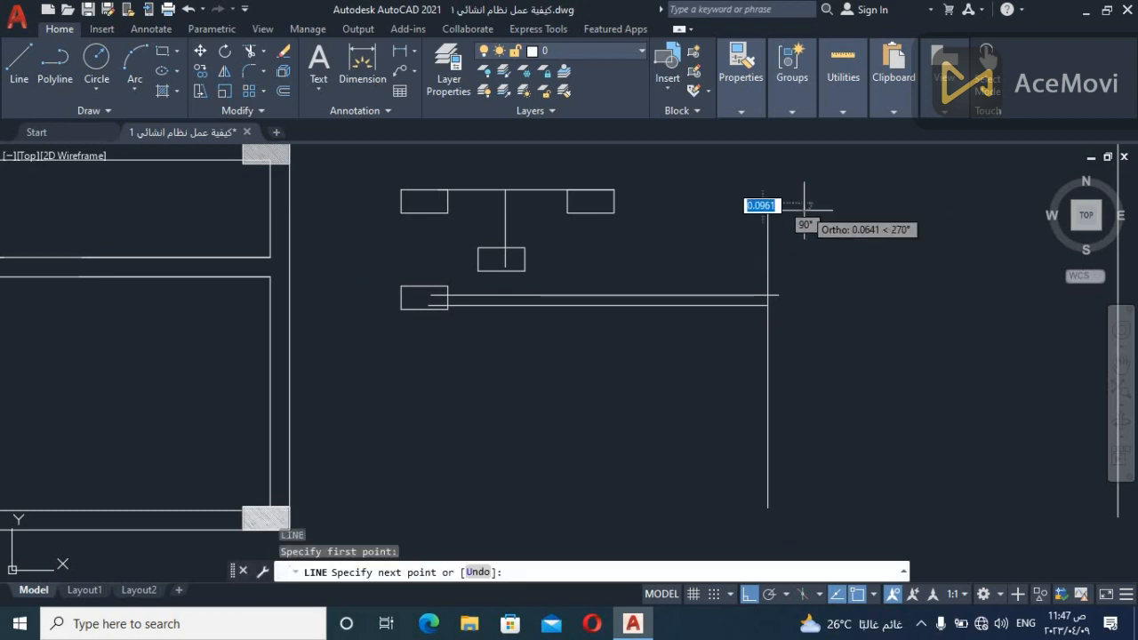
{"action": "left_click", "coordinate": [806, 507]}
{"action": "key", "text": "Return"}
{"action": "key", "text": "Escape"}
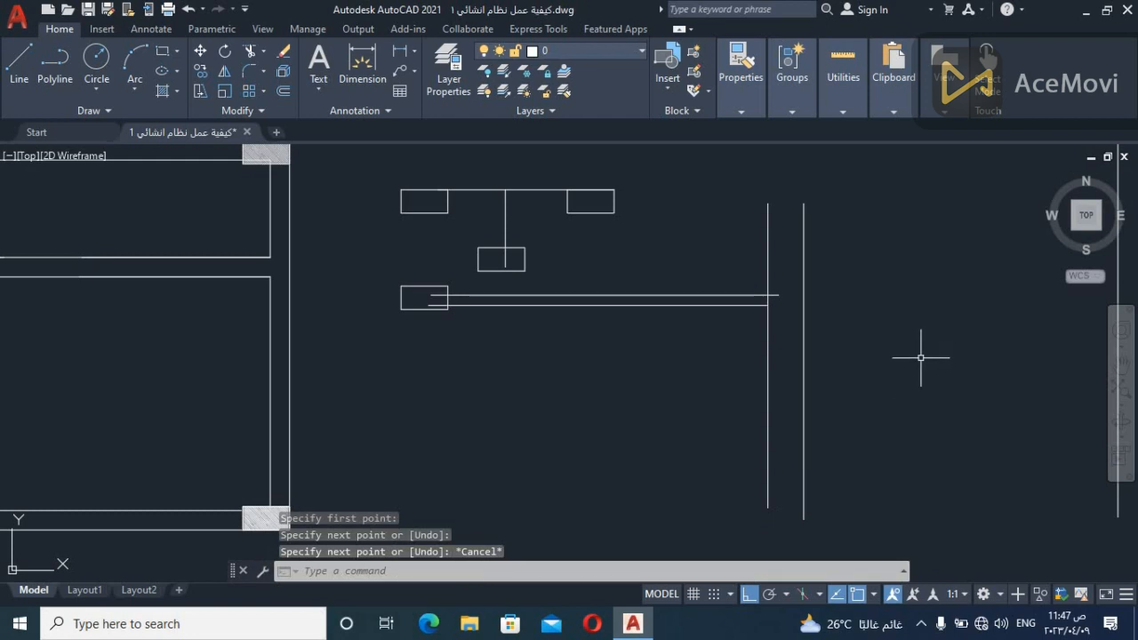
{"action": "scroll", "coordinate": [856, 297], "scroll_direction": "down", "scroll_amount": 1}
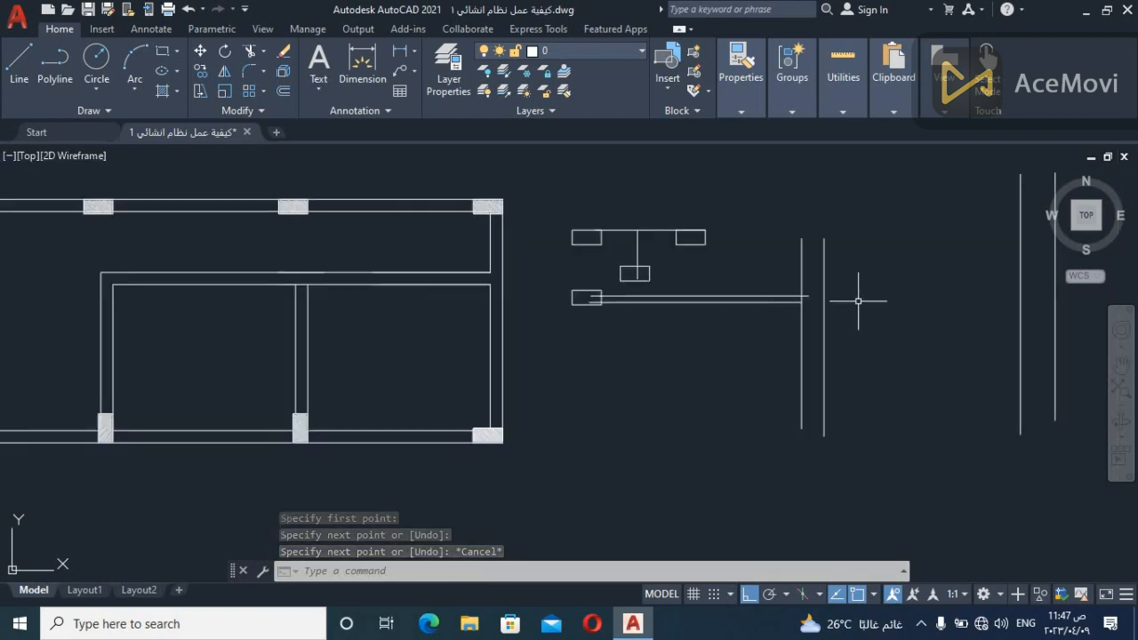
Draw two parallel horizontal lines about 10.5 units long above the existing beam sketches, spaced as a wide beam
{"action": "scroll", "coordinate": [775, 333], "scroll_direction": "down", "scroll_amount": 3}
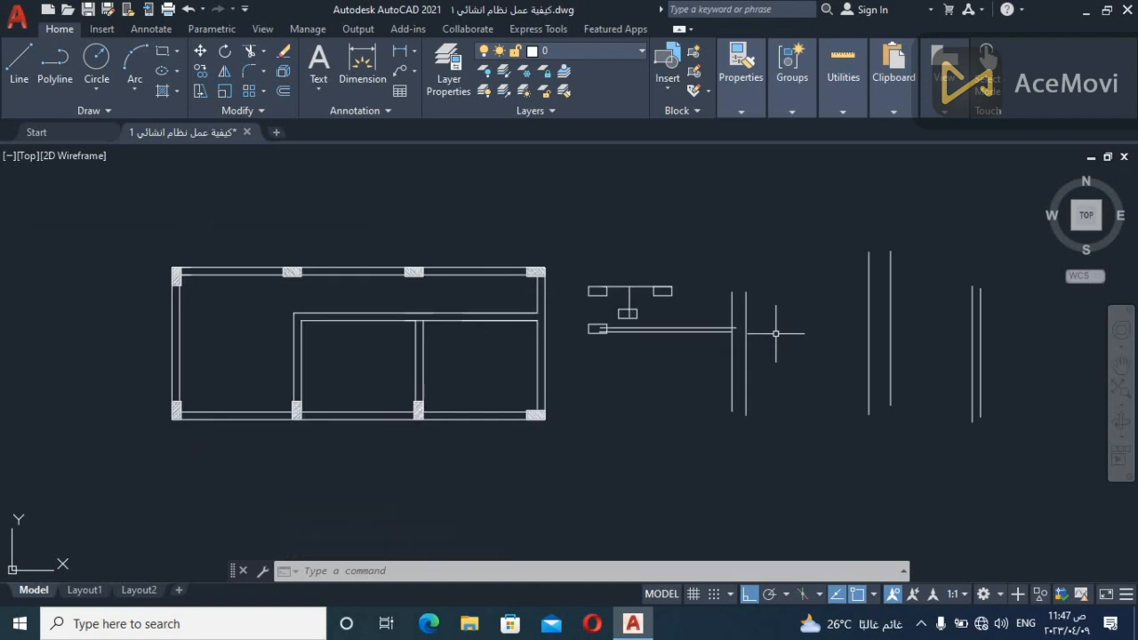
{"action": "scroll", "coordinate": [775, 334], "scroll_direction": "up", "scroll_amount": 1}
{"action": "mouse_move", "coordinate": [776, 334]}
{"action": "middle_mouse_down"}
{"action": "mouse_move", "coordinate": [690, 435]}
{"action": "mouse_move", "coordinate": [668, 427]}
{"action": "middle_mouse_up"}
{"action": "scroll", "coordinate": [669, 426], "scroll_direction": "down", "scroll_amount": 1}
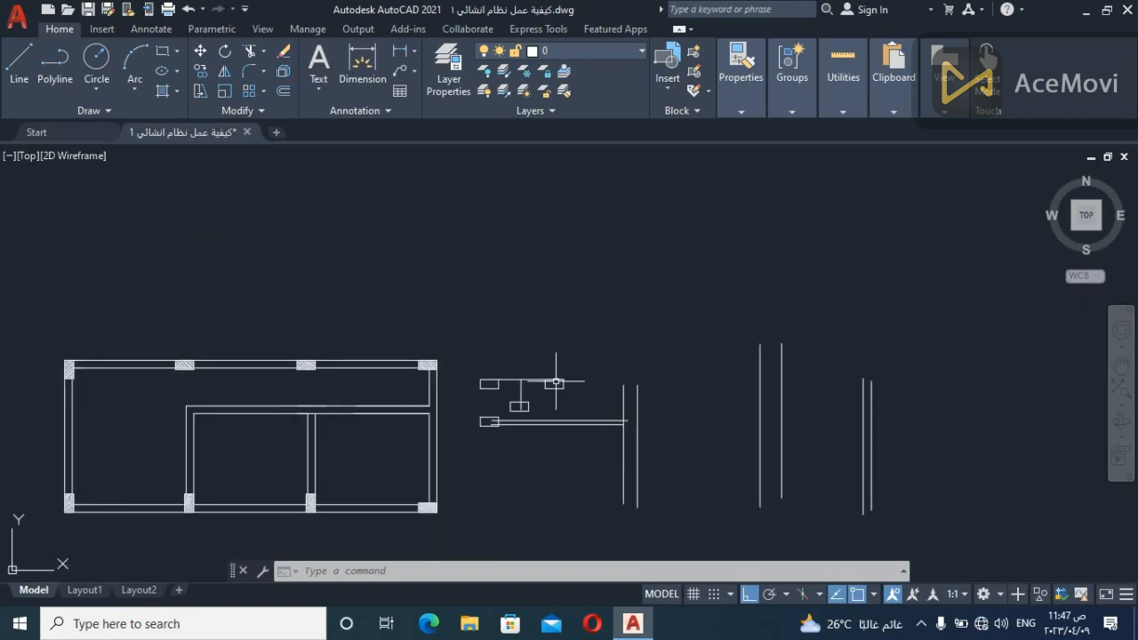
{"action": "type", "text": "l"}
{"action": "key", "text": "Return"}
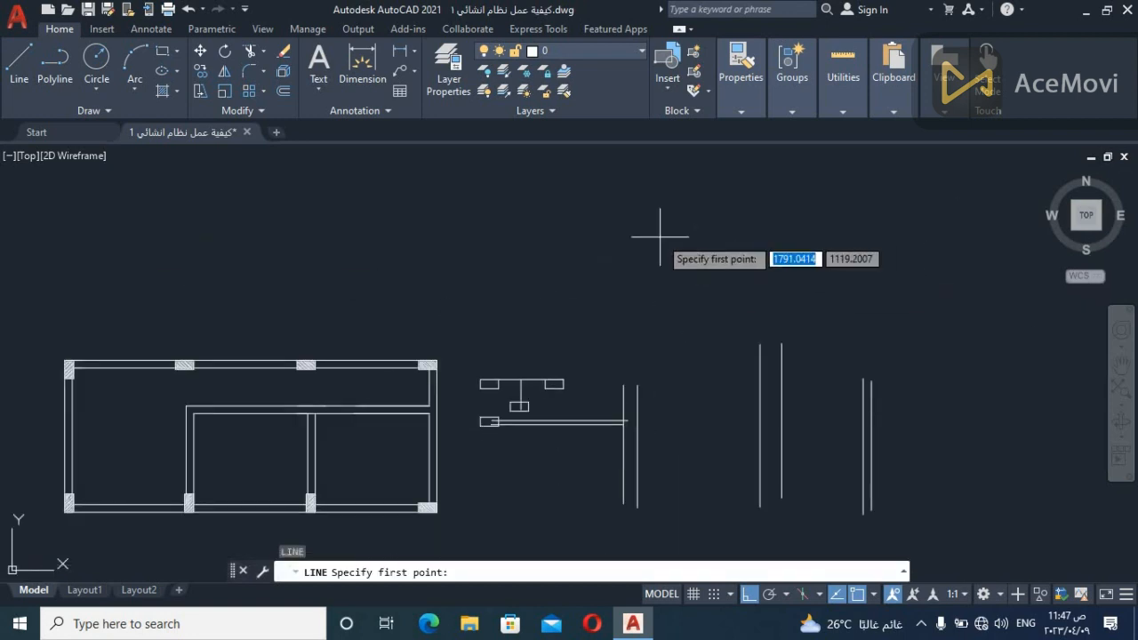
{"action": "left_click", "coordinate": [857, 216]}
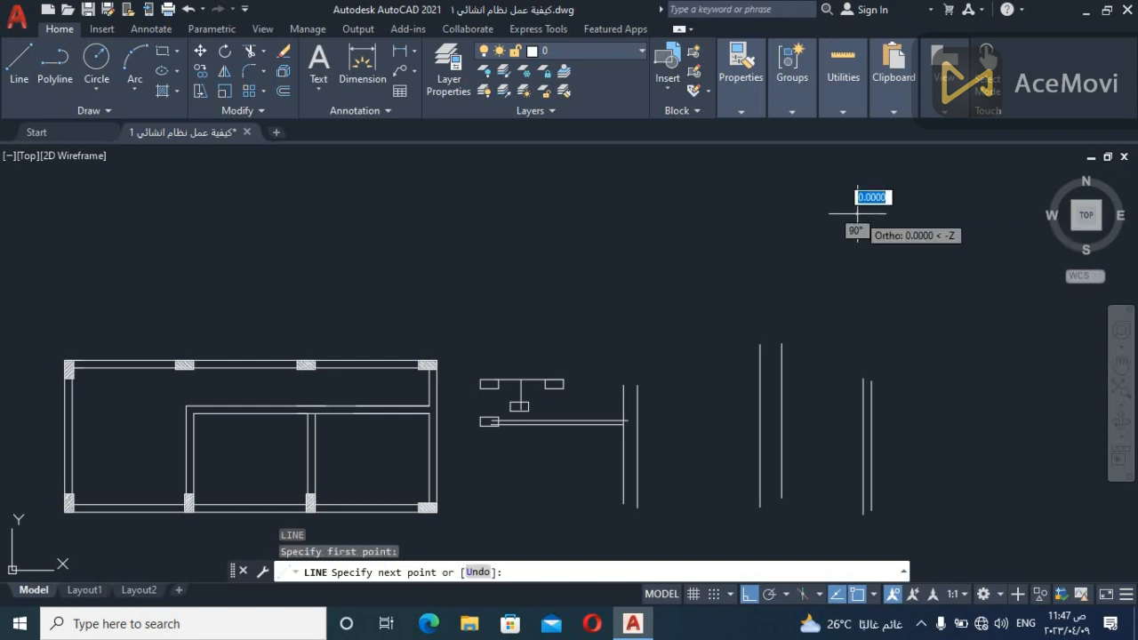
{"action": "left_click", "coordinate": [539, 217]}
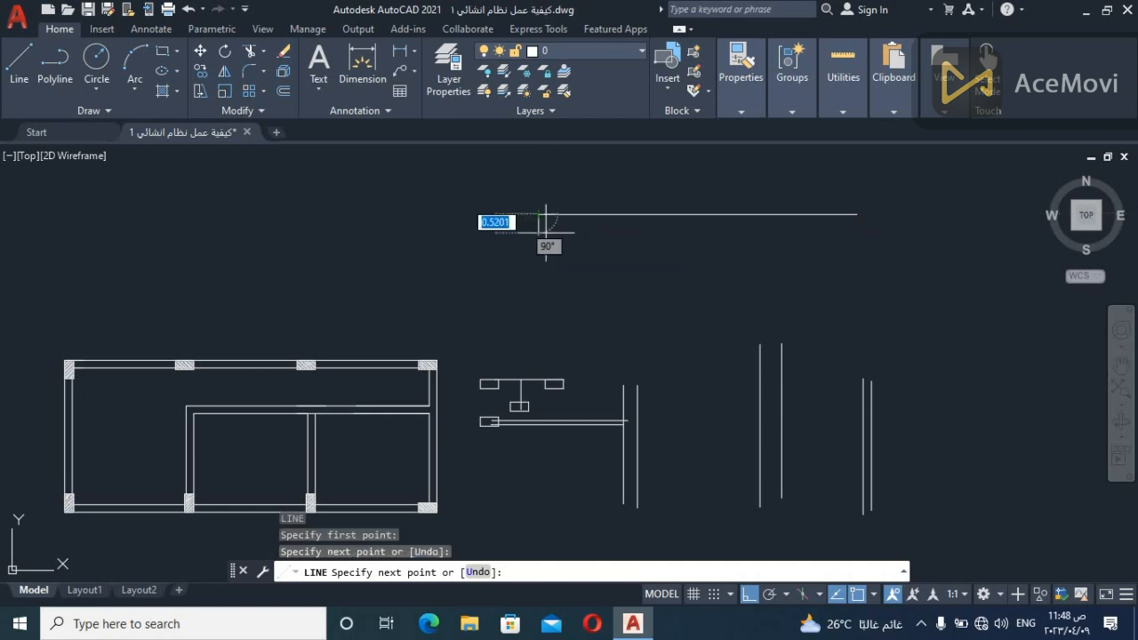
{"action": "key", "text": "Return"}
{"action": "key", "text": "Return"}
{"action": "left_click", "coordinate": [540, 236]}
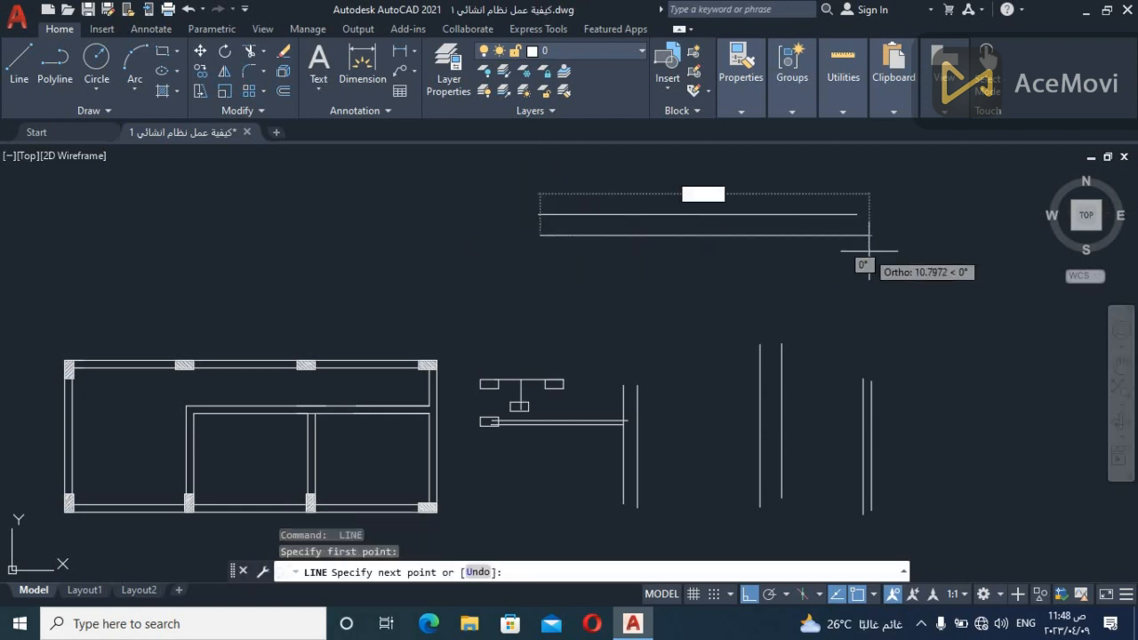
{"action": "left_click", "coordinate": [857, 235]}
{"action": "key", "text": "Escape"}
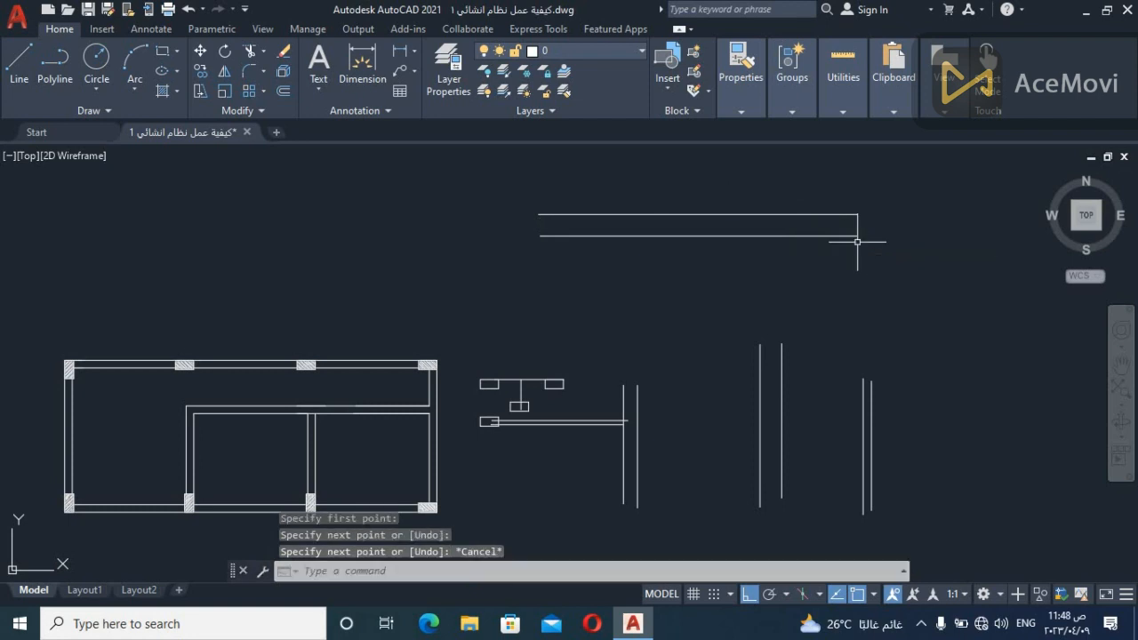
Draw two closely spaced vertical lines crossing the new horizontal pair near its middle and extending well below it
{"action": "type", "text": "l"}
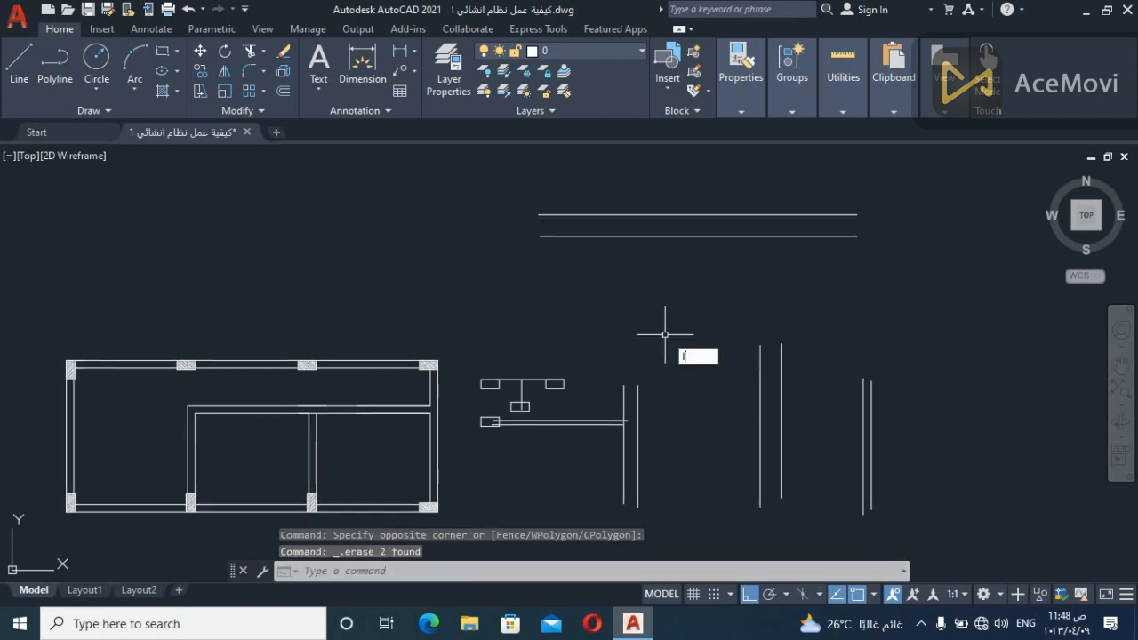
{"action": "key", "text": "Return"}
{"action": "left_click", "coordinate": [692, 189]}
{"action": "left_click", "coordinate": [692, 409]}
{"action": "key", "text": "Escape"}
{"action": "key", "text": "Return"}
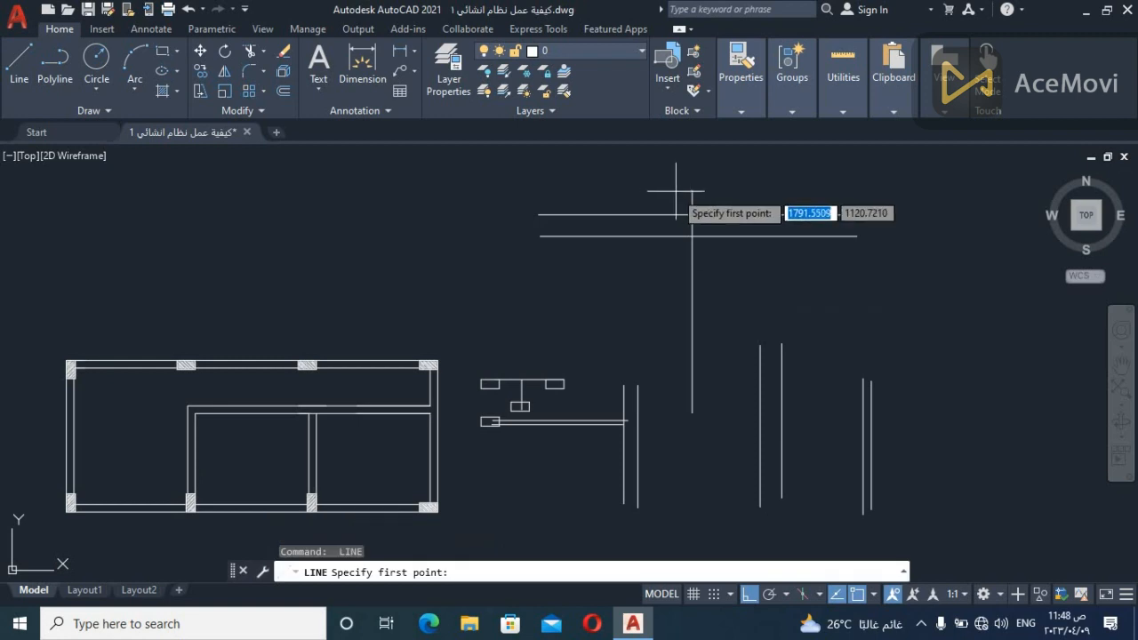
{"action": "left_click", "coordinate": [680, 190]}
{"action": "left_click", "coordinate": [675, 417]}
{"action": "key", "text": "Escape"}
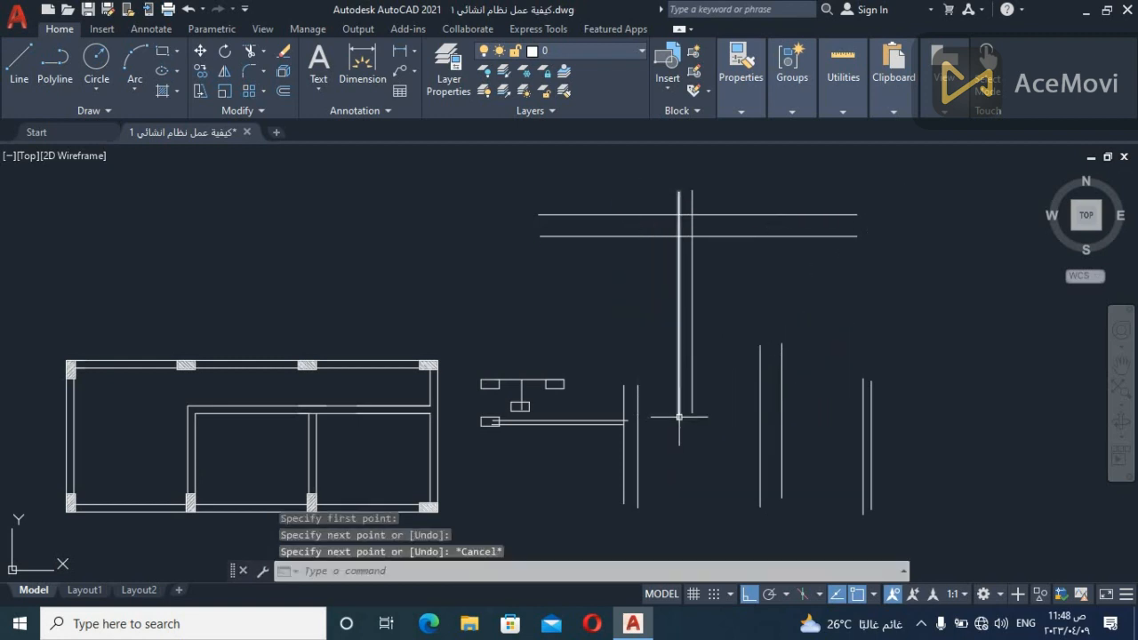
Trim off the parts of the crossing vertical pair that lie above the lower horizontal line
{"action": "type", "text": "tr"}
{"action": "key", "text": "Return"}
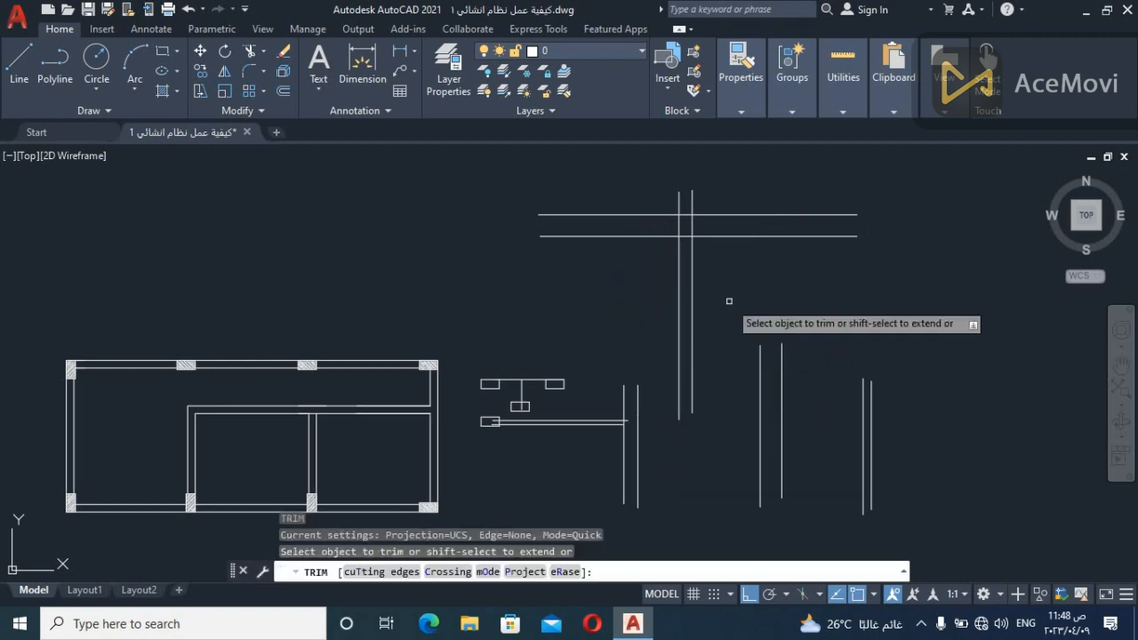
{"action": "left_click", "coordinate": [718, 195]}
{"action": "left_click", "coordinate": [672, 200]}
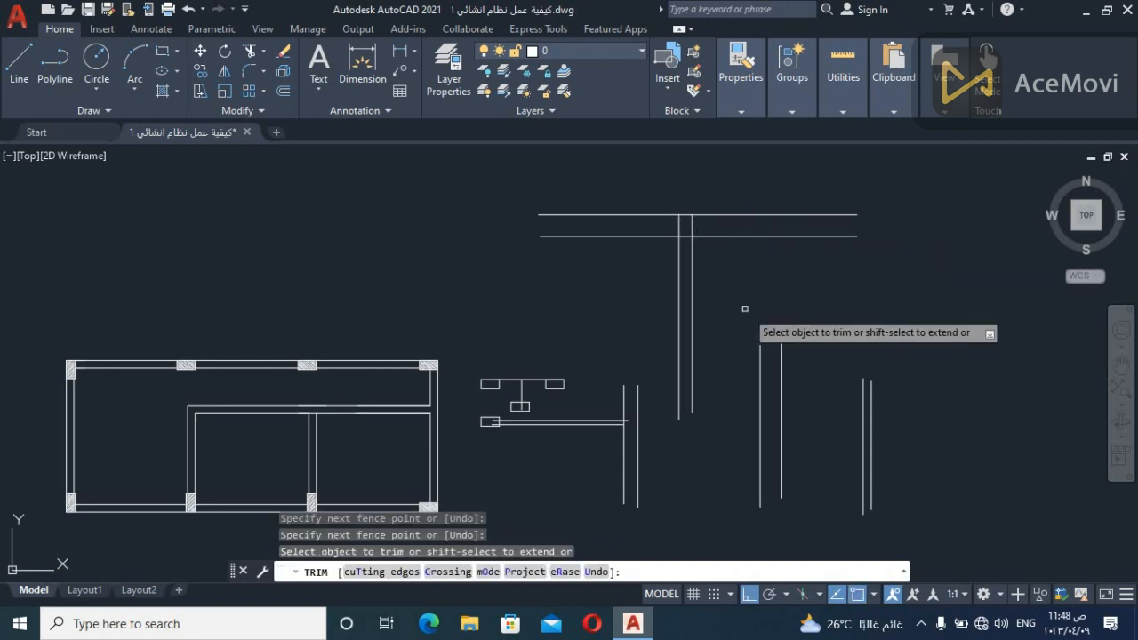
{"action": "scroll", "coordinate": [744, 305], "scroll_direction": "up", "scroll_amount": 2}
{"action": "middle_click_drag", "start_coordinate": [742, 306], "coordinate": [722, 349]}
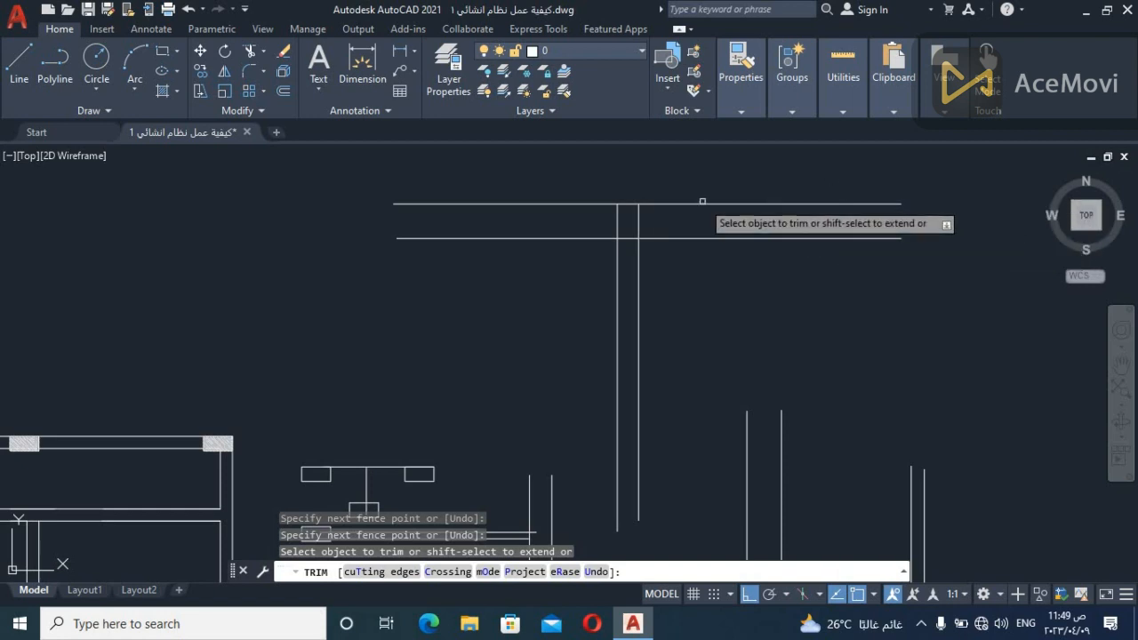
{"action": "left_click", "coordinate": [657, 217]}
{"action": "left_click", "coordinate": [607, 211]}
{"action": "key", "text": "Return"}
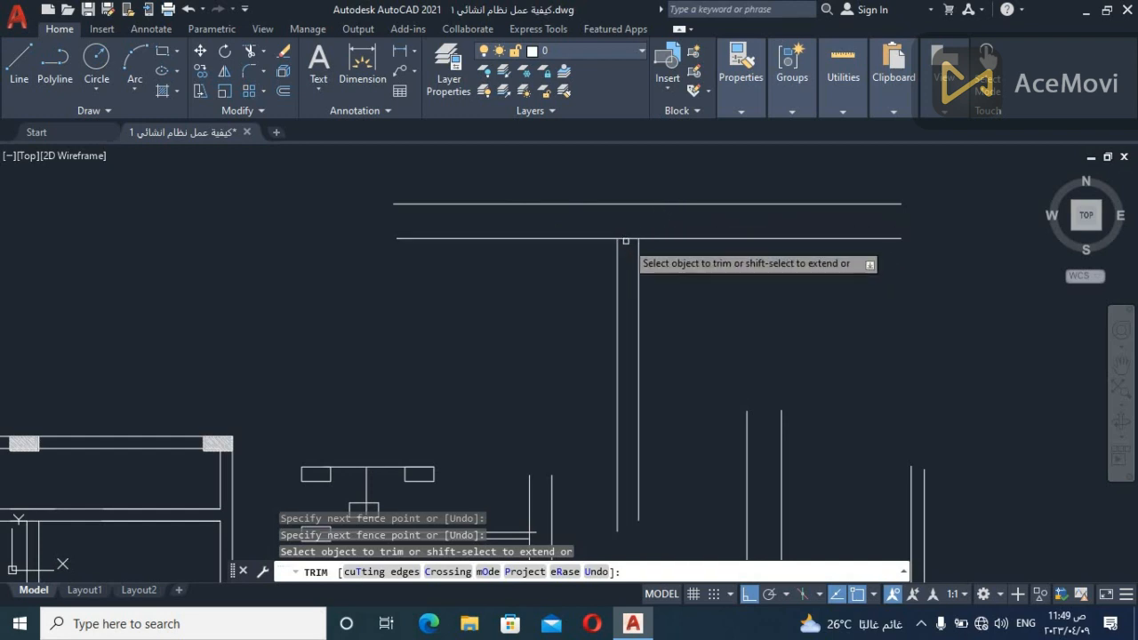
Trim the lower horizontal line between the two verticals and close that gap with a line between their upper ends
{"action": "left_click_drag", "start_coordinate": [627, 241], "coordinate": [629, 256]}
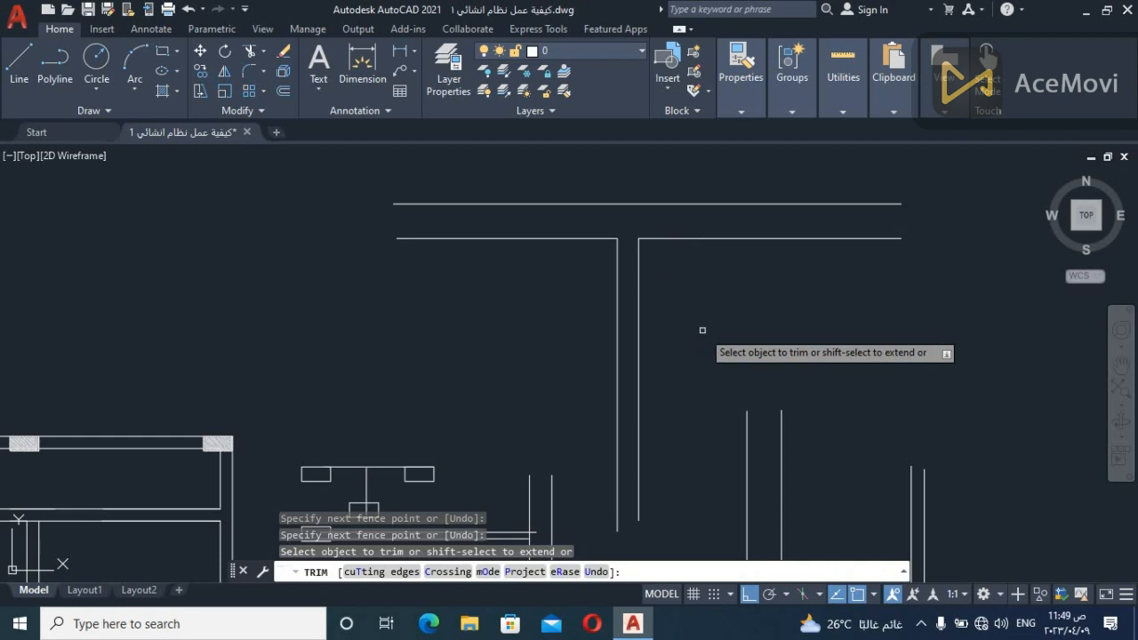
{"action": "key", "text": "Escape"}
{"action": "type", "text": "l"}
{"action": "key", "text": "Return"}
{"action": "left_click", "coordinate": [618, 238]}
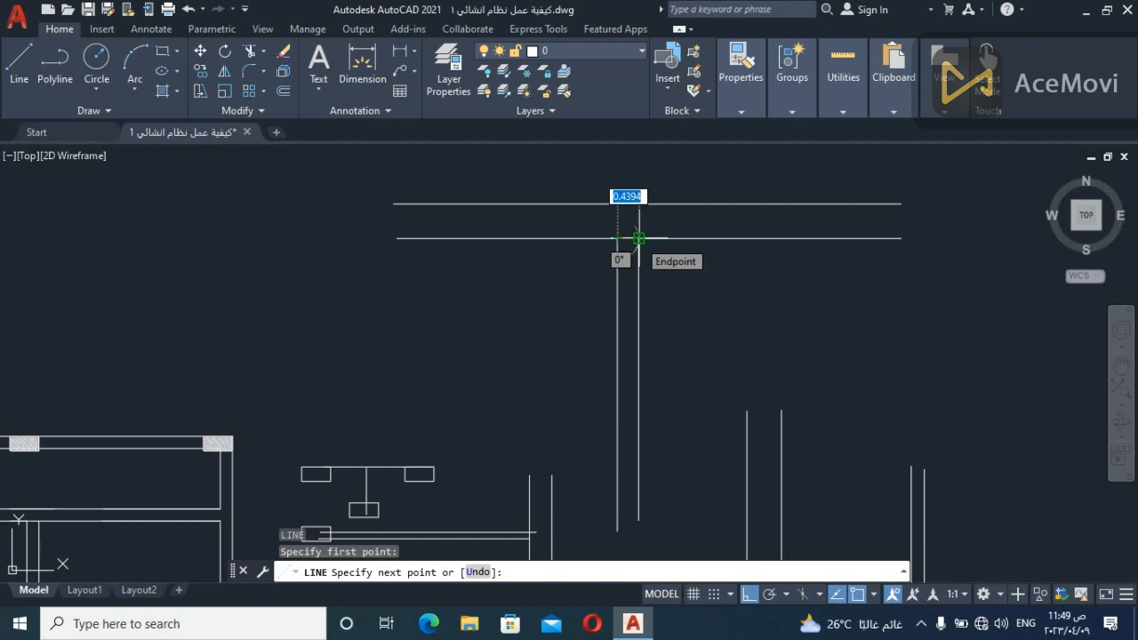
{"action": "left_click", "coordinate": [638, 238]}
{"action": "key", "text": "Escape"}
Extend both lines of the narrow horizontal beam from the column outline to the far line of the vertical beam
{"action": "scroll", "coordinate": [764, 340], "scroll_direction": "down", "scroll_amount": 1}
{"action": "middle_click_drag", "start_coordinate": [769, 345], "coordinate": [787, 305]}
{"action": "scroll", "coordinate": [732, 414], "scroll_direction": "up", "scroll_amount": 2}
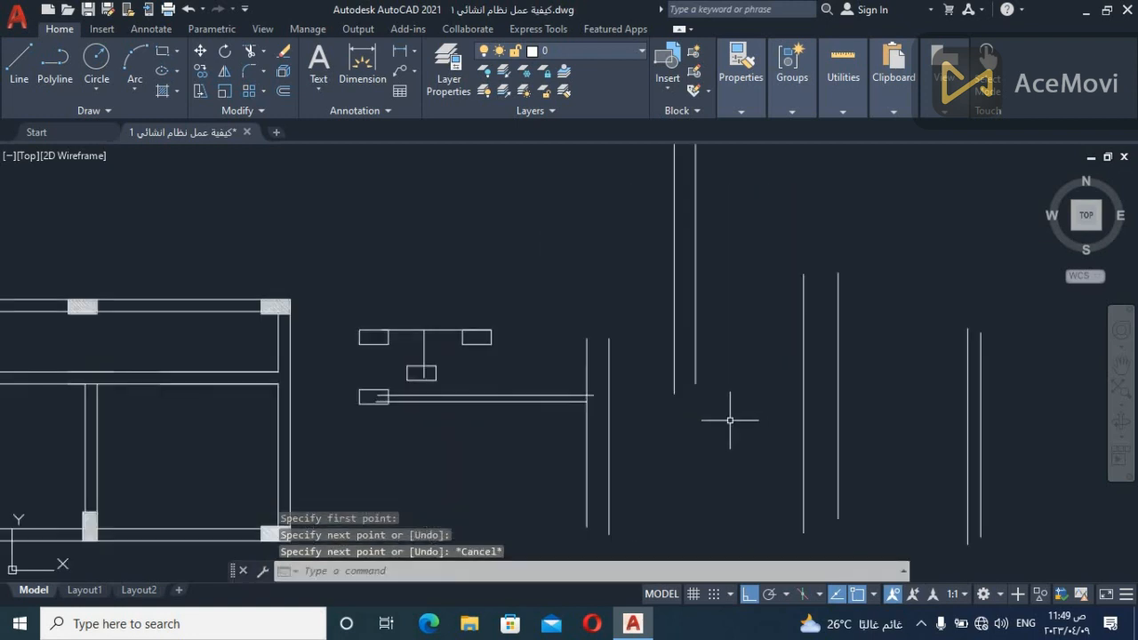
{"action": "scroll", "coordinate": [648, 427], "scroll_direction": "up", "scroll_amount": 2}
{"action": "type", "text": "ex"}
{"action": "key", "text": "Return"}
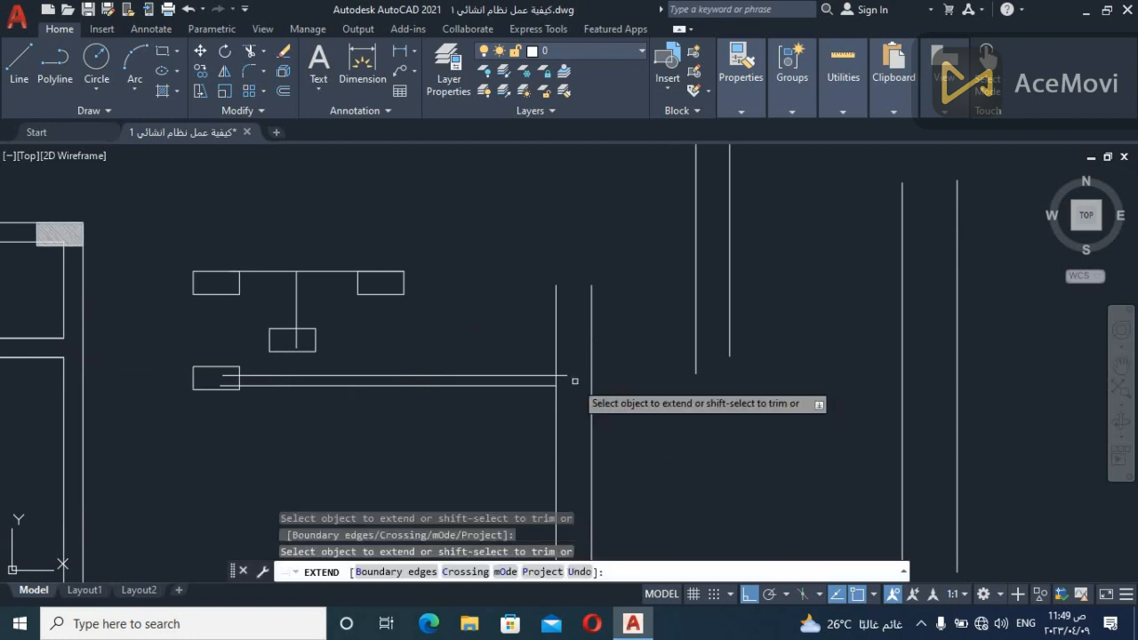
{"action": "left_click", "coordinate": [564, 375]}
{"action": "left_click", "coordinate": [540, 386]}
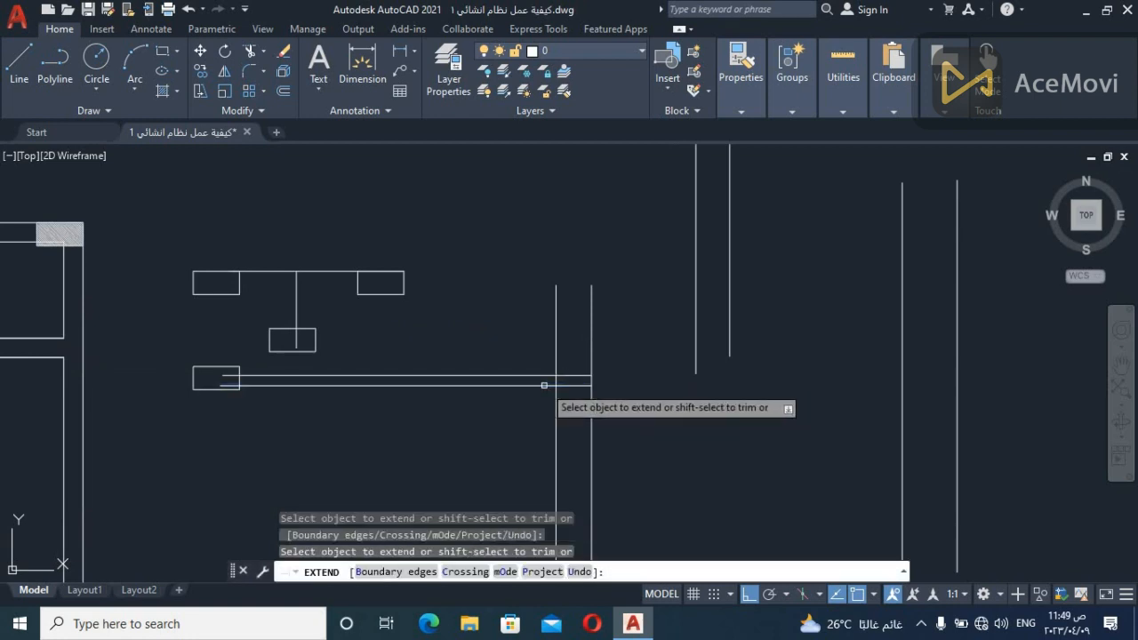
{"action": "scroll", "coordinate": [668, 454], "scroll_direction": "down", "scroll_amount": 2}
{"action": "middle_click_drag", "start_coordinate": [668, 454], "coordinate": [696, 395]}
{"action": "key", "text": "Escape"}
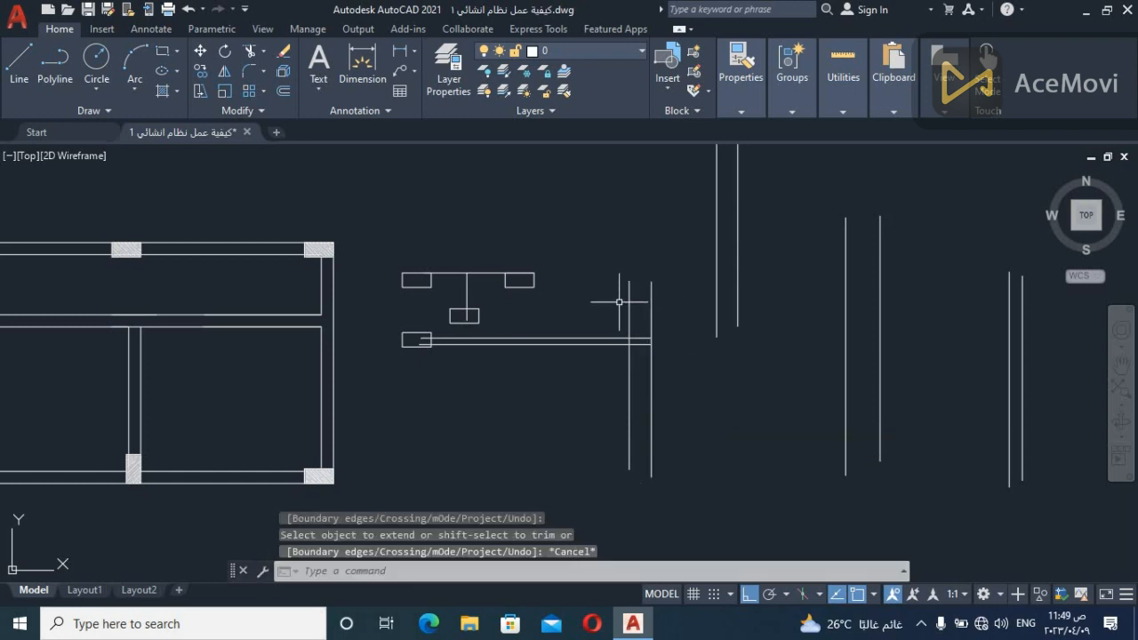
Trim the near vertical line between the narrow beam's two lines, and trim the beam's ends inside the column outline
{"action": "scroll", "coordinate": [641, 388], "scroll_direction": "up", "scroll_amount": 2}
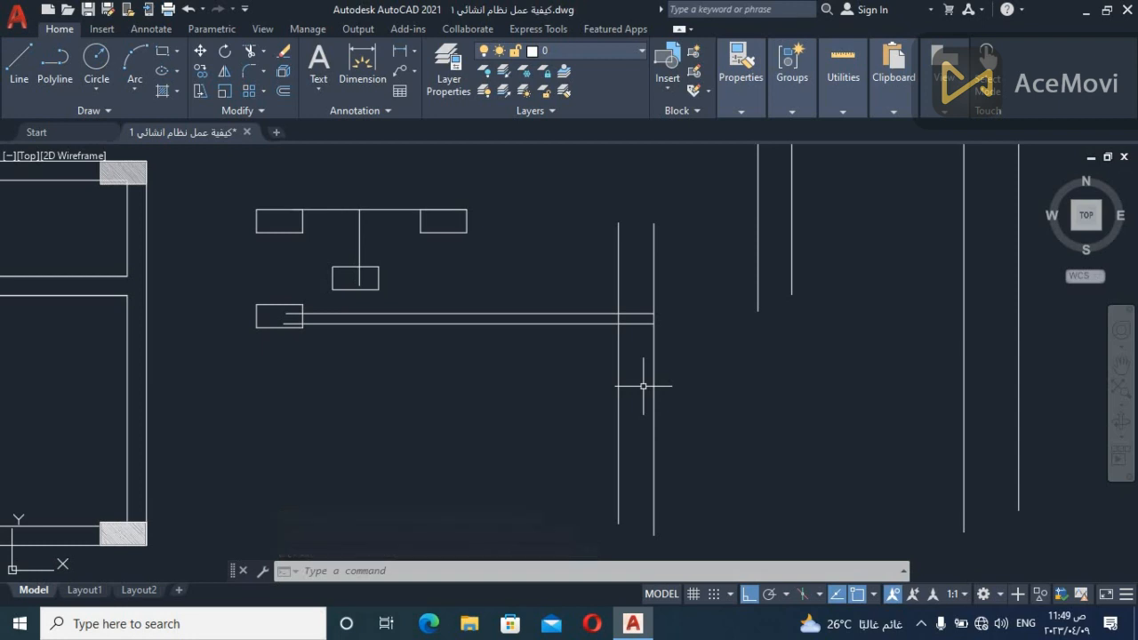
{"action": "type", "text": "tr"}
{"action": "key", "text": "Return"}
{"action": "mouse_move", "coordinate": [624, 318]}
{"action": "left_mouse_down"}
{"action": "mouse_move", "coordinate": [611, 319]}
{"action": "mouse_move", "coordinate": [626, 325]}
{"action": "left_mouse_up"}
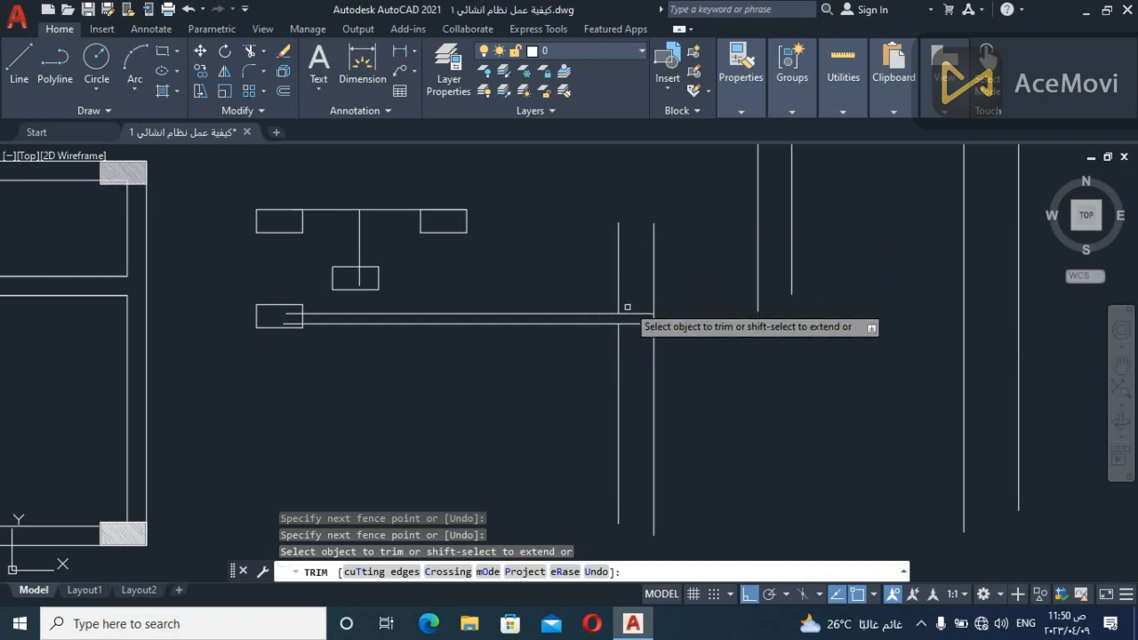
{"action": "mouse_move", "coordinate": [638, 297]}
{"action": "left_mouse_down"}
{"action": "mouse_move", "coordinate": [625, 161]}
{"action": "mouse_move", "coordinate": [637, 170]}
{"action": "left_mouse_up"}
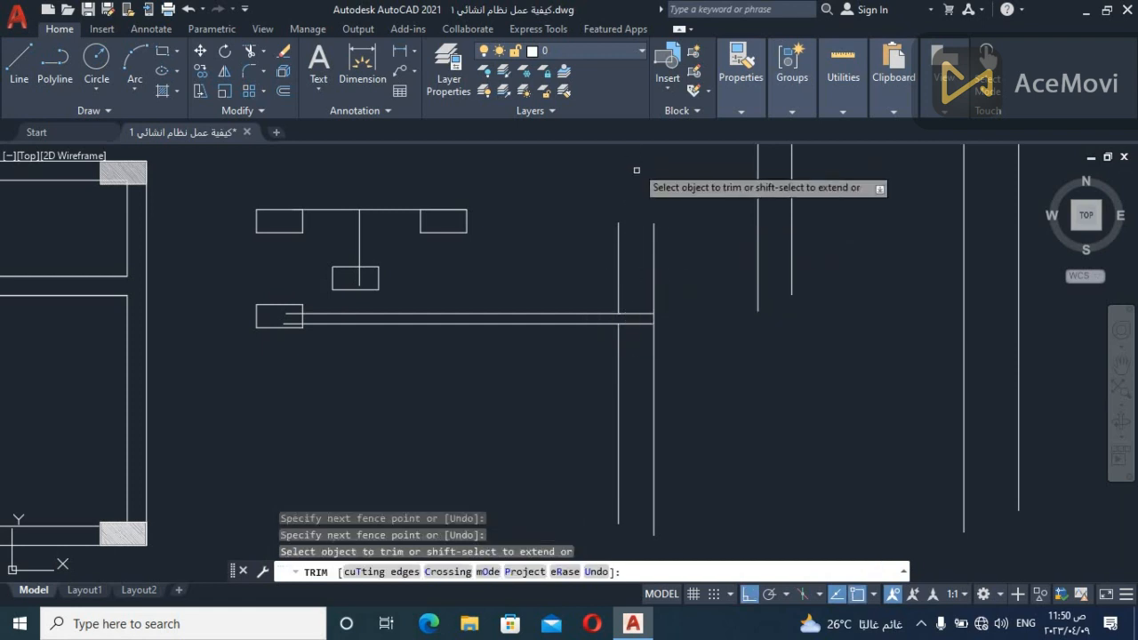
{"action": "mouse_move", "coordinate": [637, 363]}
{"action": "left_mouse_down"}
{"action": "mouse_move", "coordinate": [635, 471]}
{"action": "mouse_move", "coordinate": [649, 538]}
{"action": "left_mouse_up"}
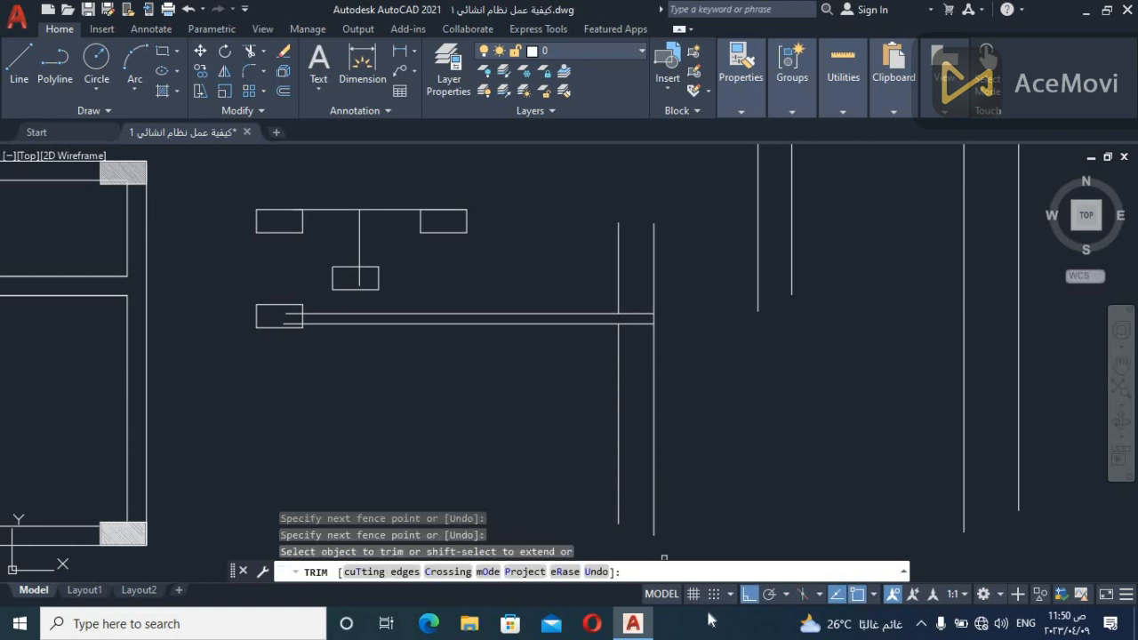
{"action": "left_click", "coordinate": [291, 322]}
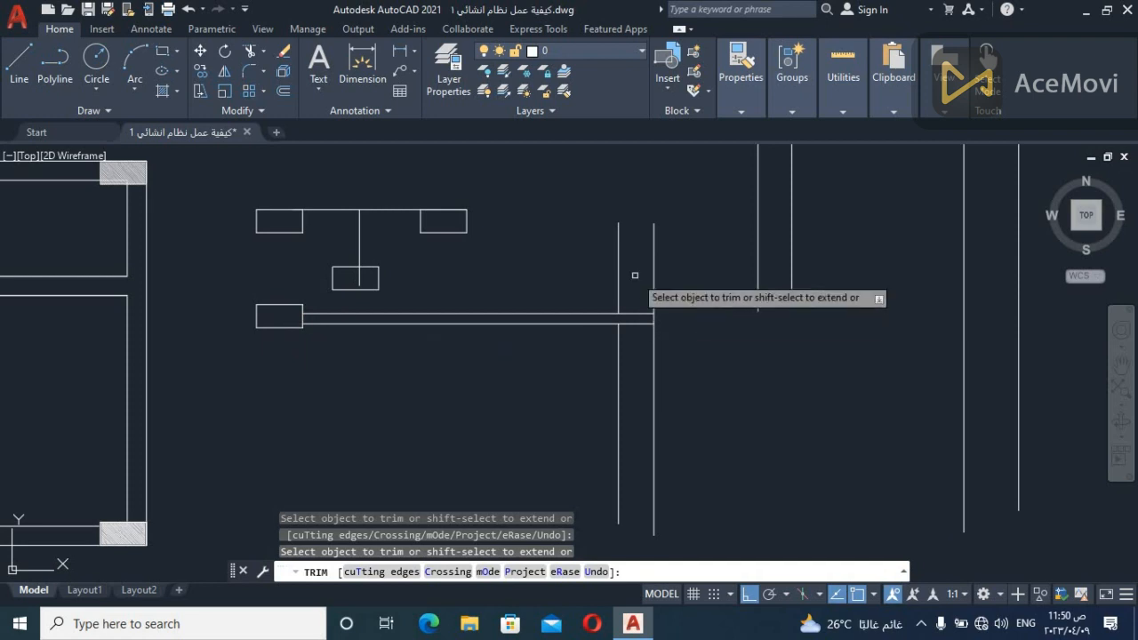
Trim the narrow beam back to the near vertical line and close the gap in that vertical with a short line
{"action": "left_click_drag", "start_coordinate": [635, 274], "coordinate": [636, 299]}
{"action": "left_click_drag", "start_coordinate": [637, 364], "coordinate": [635, 363]}
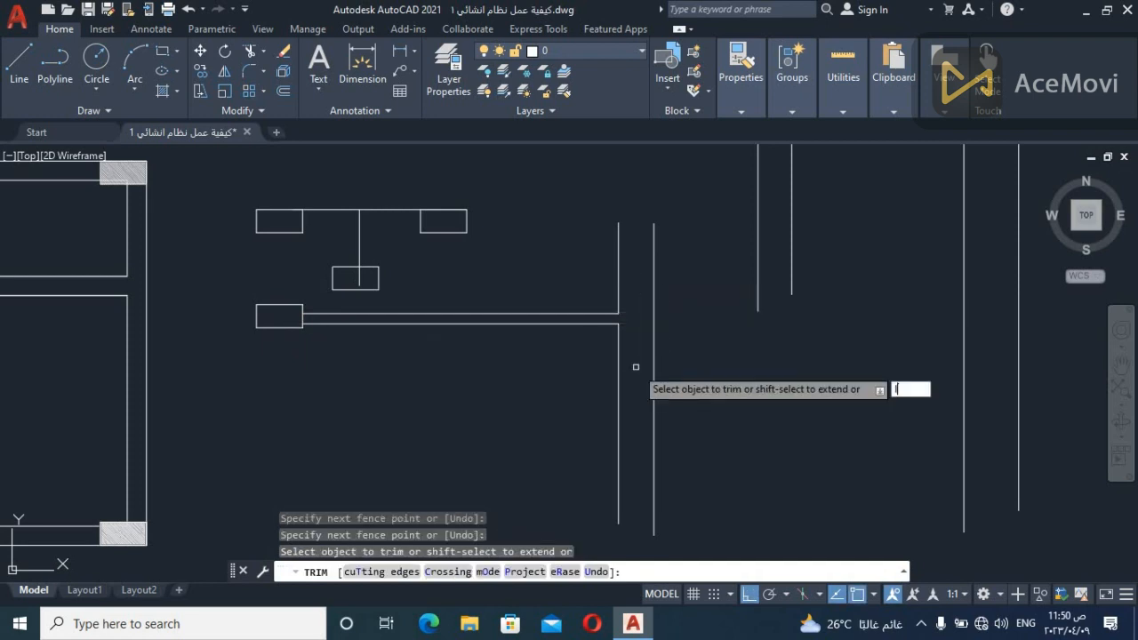
{"action": "key", "text": "Escape"}
{"action": "type", "text": "l"}
{"action": "key", "text": "Return"}
{"action": "left_click", "coordinate": [619, 313]}
{"action": "left_click", "coordinate": [619, 324]}
{"action": "key", "text": "Escape"}
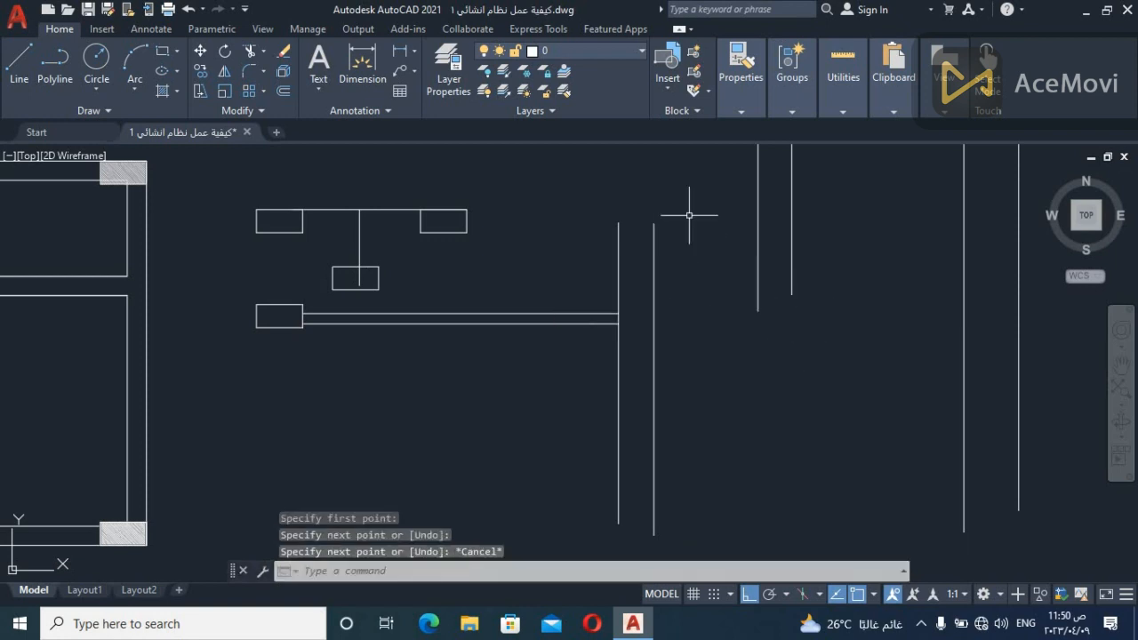
{"action": "left_click", "coordinate": [658, 203]}
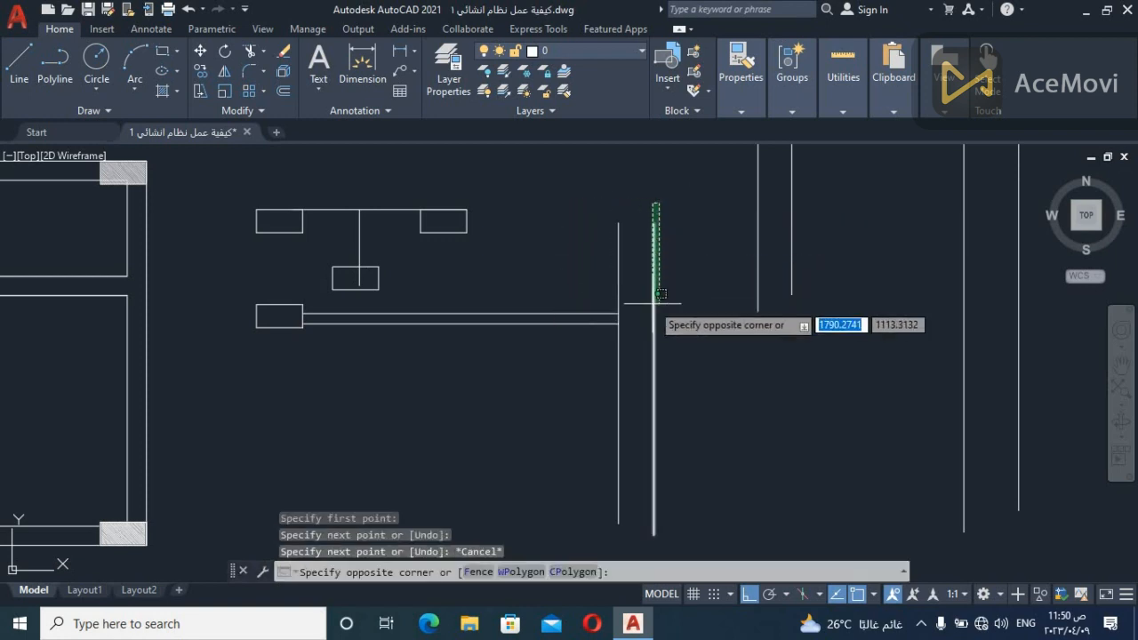
{"action": "left_click", "coordinate": [681, 368]}
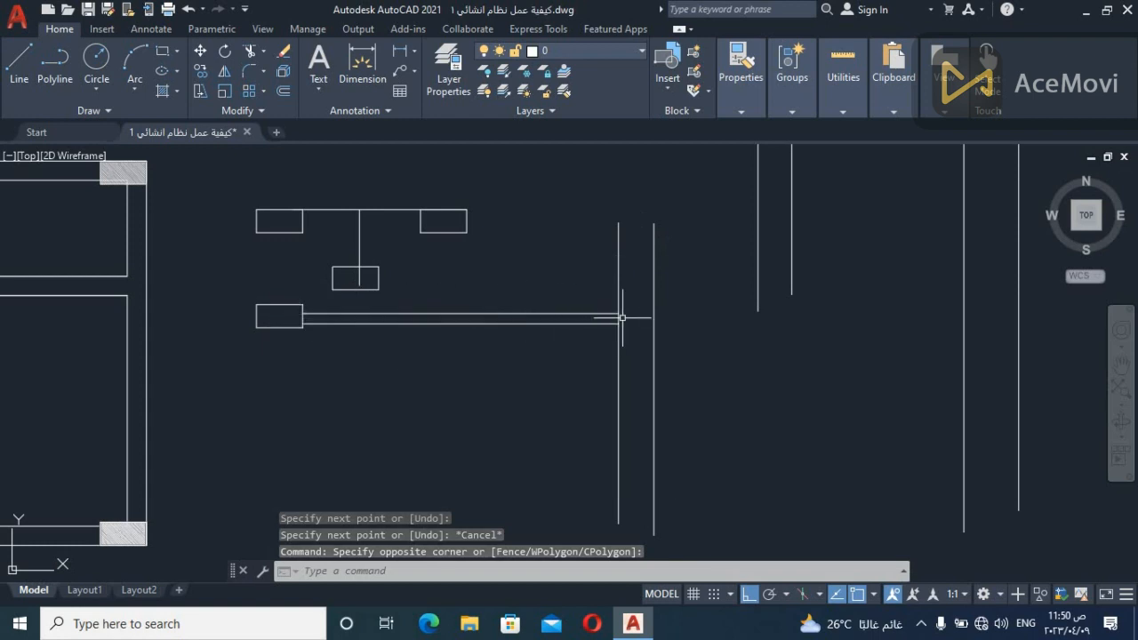
{"action": "scroll", "coordinate": [615, 317], "scroll_direction": "up", "scroll_amount": 8}
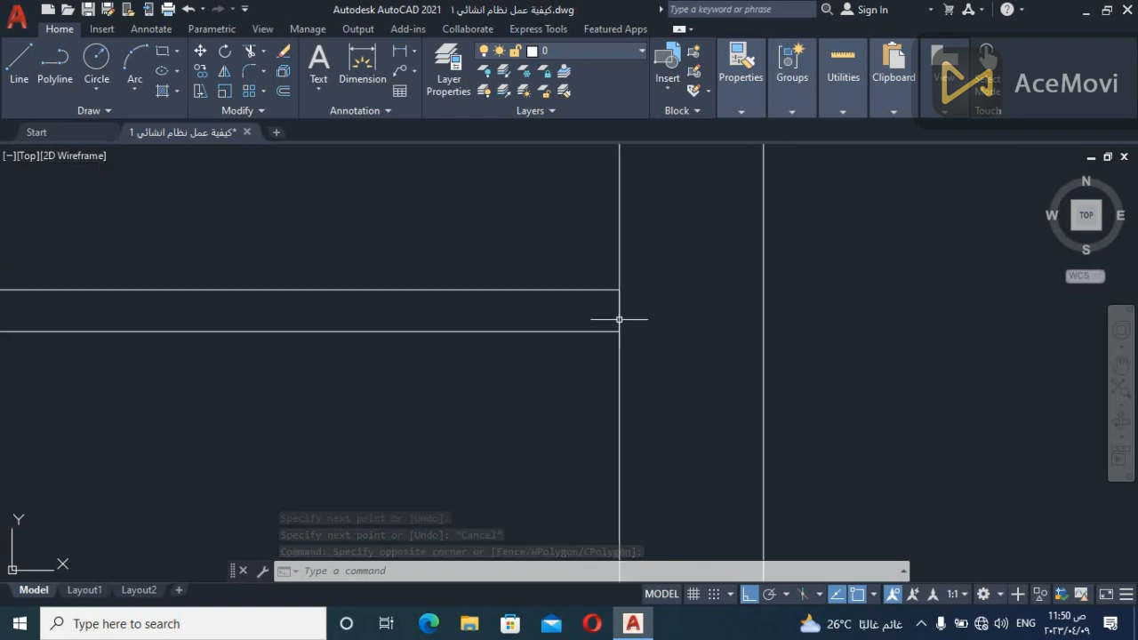
{"action": "scroll", "coordinate": [622, 320], "scroll_direction": "down", "scroll_amount": 8}
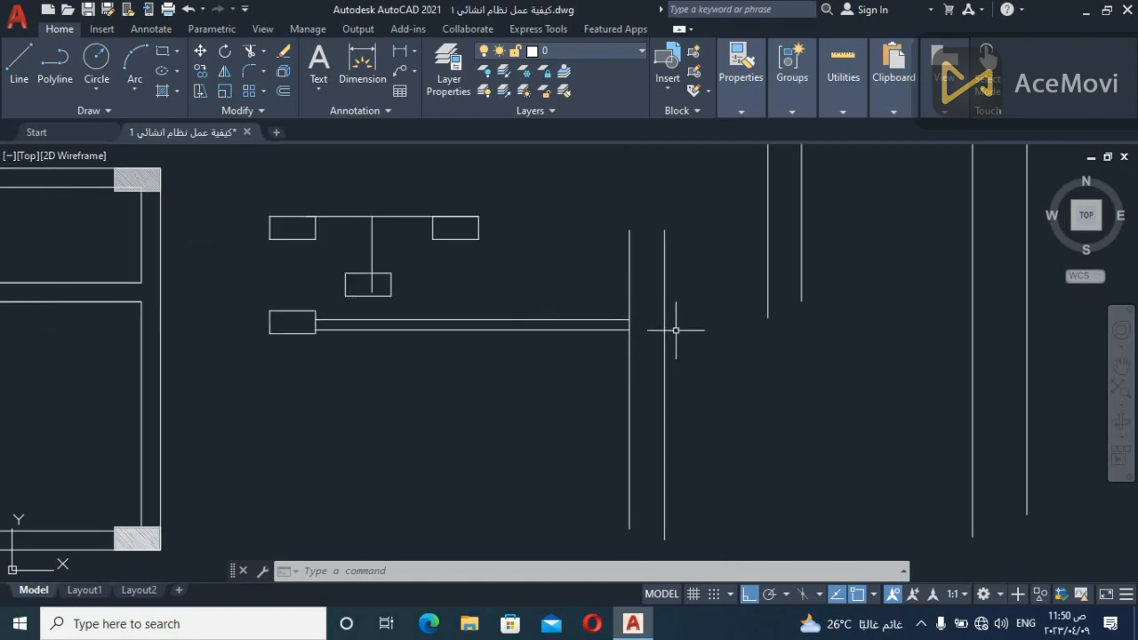
Erase all the beam and column sketches beside the floor plan, keeping only the plan itself
{"action": "scroll", "coordinate": [742, 325], "scroll_direction": "down", "scroll_amount": 4}
{"action": "middle_click_drag", "start_coordinate": [559, 363], "coordinate": [767, 342]}
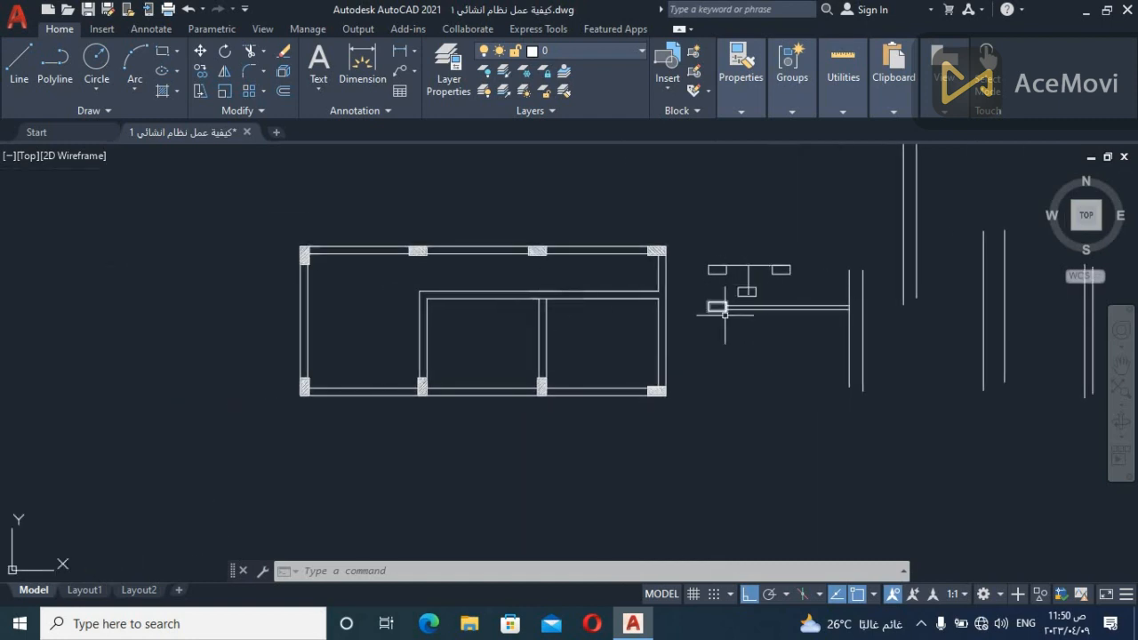
{"action": "scroll", "coordinate": [584, 408], "scroll_direction": "down", "scroll_amount": 2}
{"action": "middle_click_drag", "start_coordinate": [762, 418], "coordinate": [671, 403]}
{"action": "left_click", "coordinate": [887, 148]}
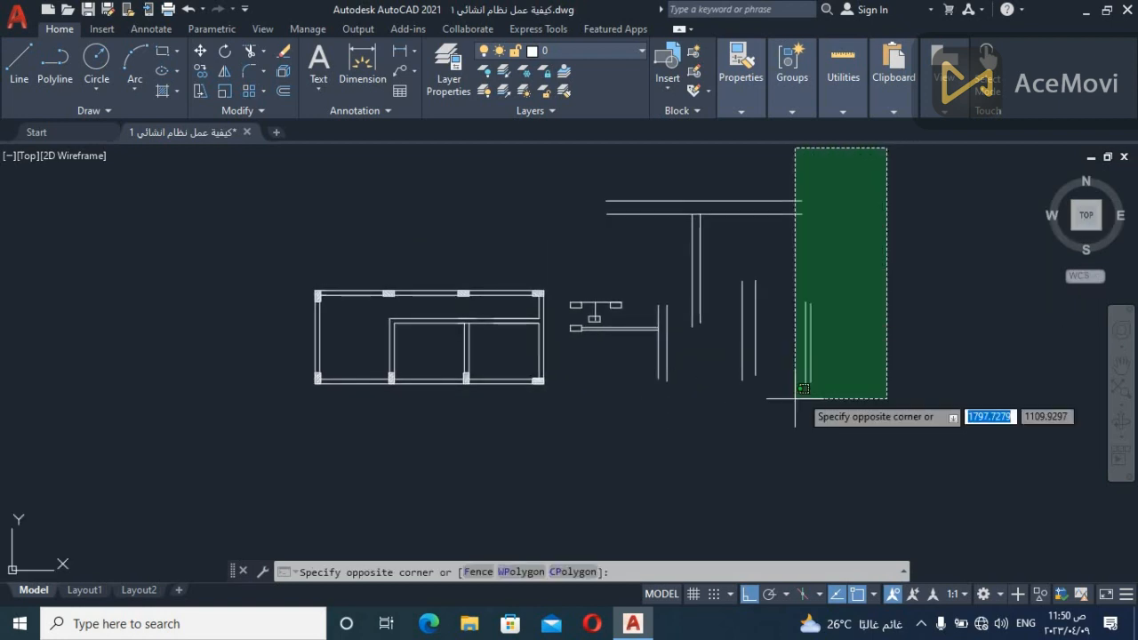
{"action": "left_click", "coordinate": [565, 436]}
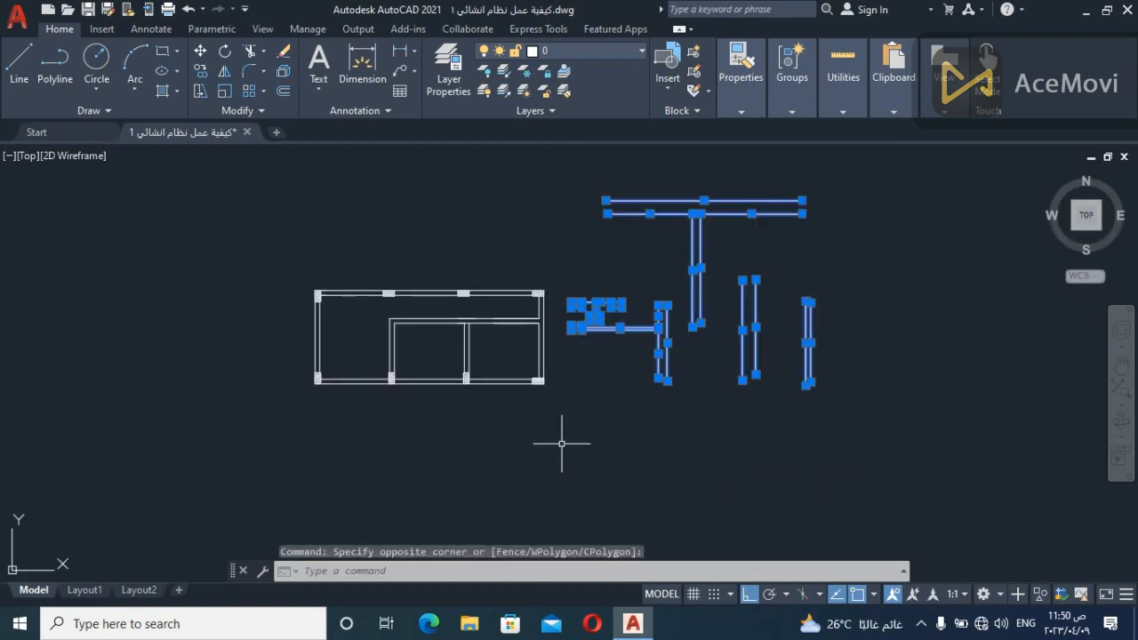
{"action": "key", "text": "Delete"}
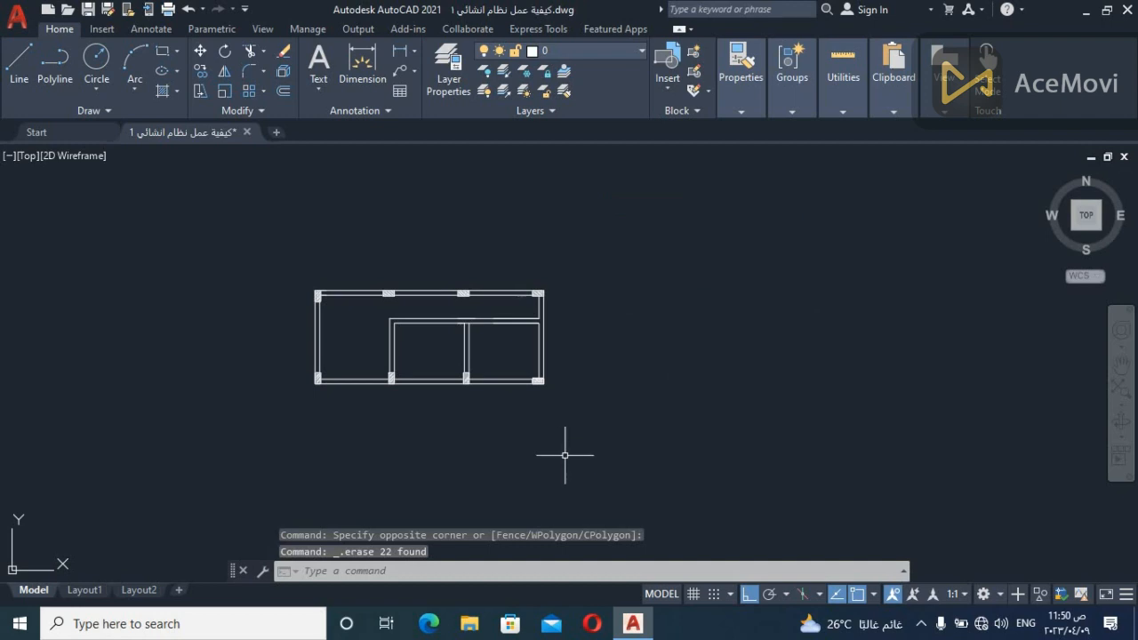
{"action": "scroll", "coordinate": [562, 450], "scroll_direction": "up", "scroll_amount": 2}
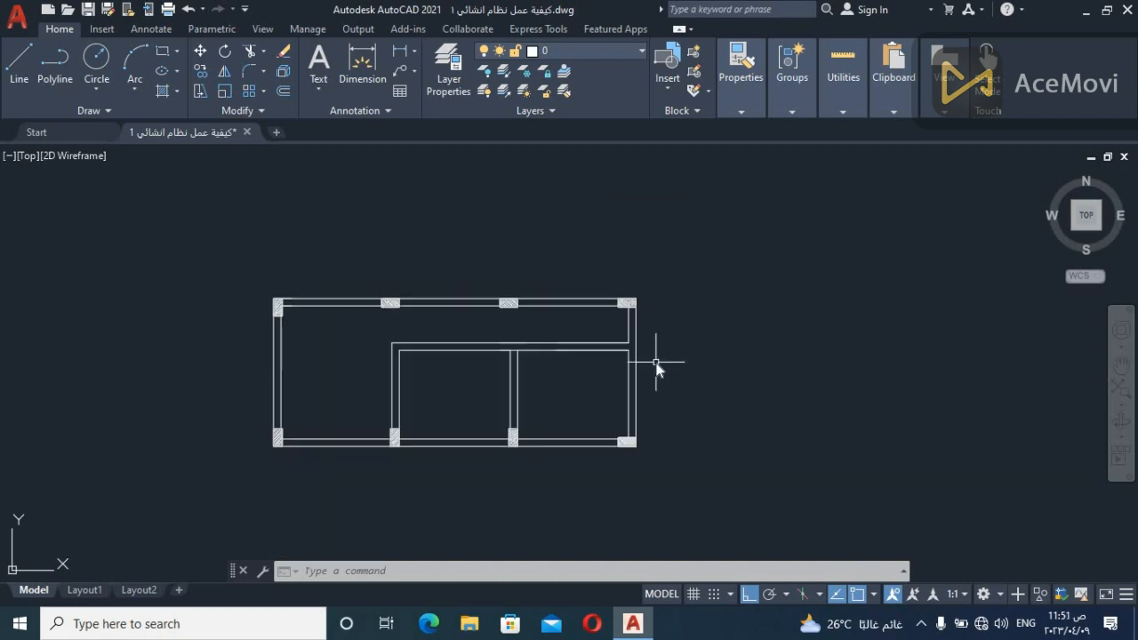
{"action": "key", "text": "l"}
{"action": "key", "text": "Return"}
{"action": "key", "text": "Escape"}
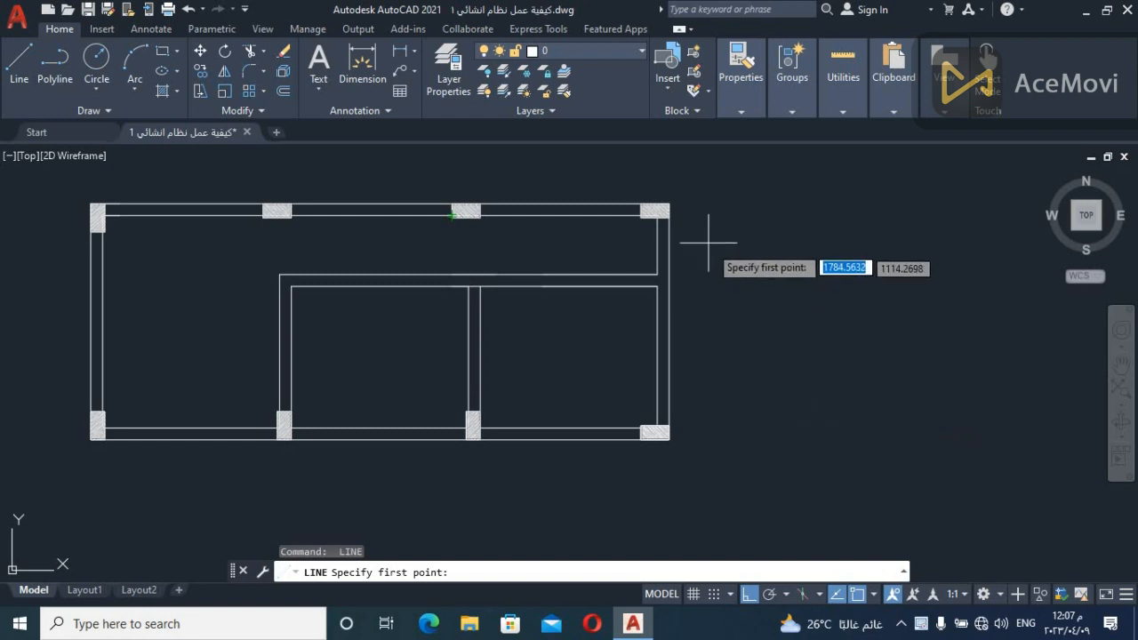
{"action": "type", "text": "l"}
{"action": "key", "text": "Return"}
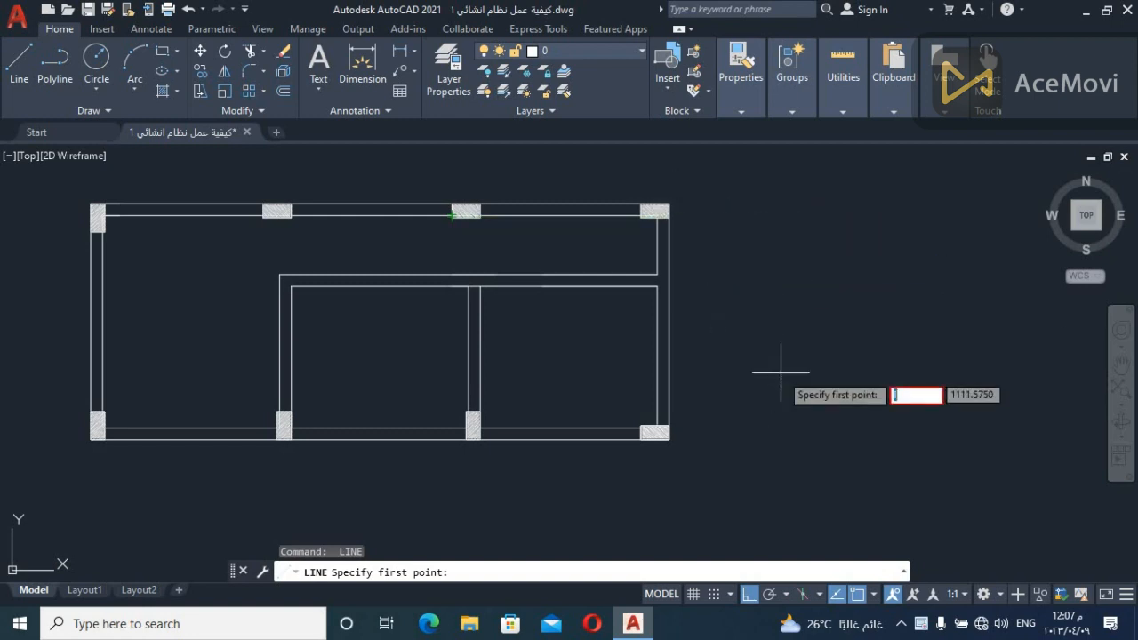
{"action": "key", "text": "Escape"}
Draw lines projecting outward from the upper end column's outer corner, down past the plan's lower edge, and back to the lower end column
{"action": "key", "text": "Return"}
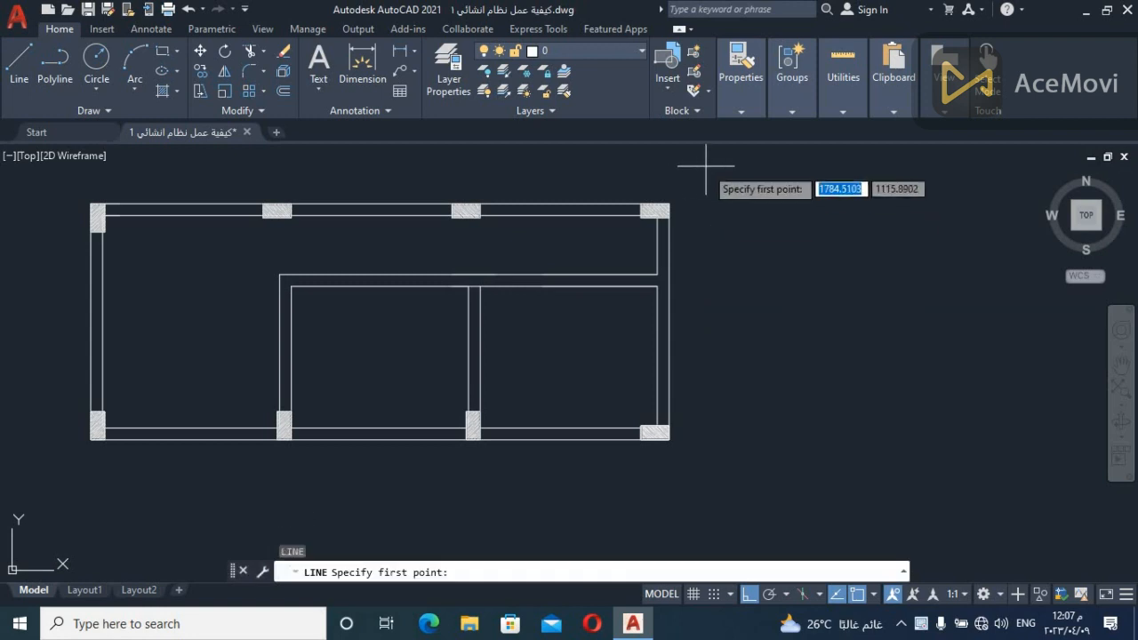
{"action": "left_click", "coordinate": [669, 206]}
{"action": "left_click", "coordinate": [747, 226]}
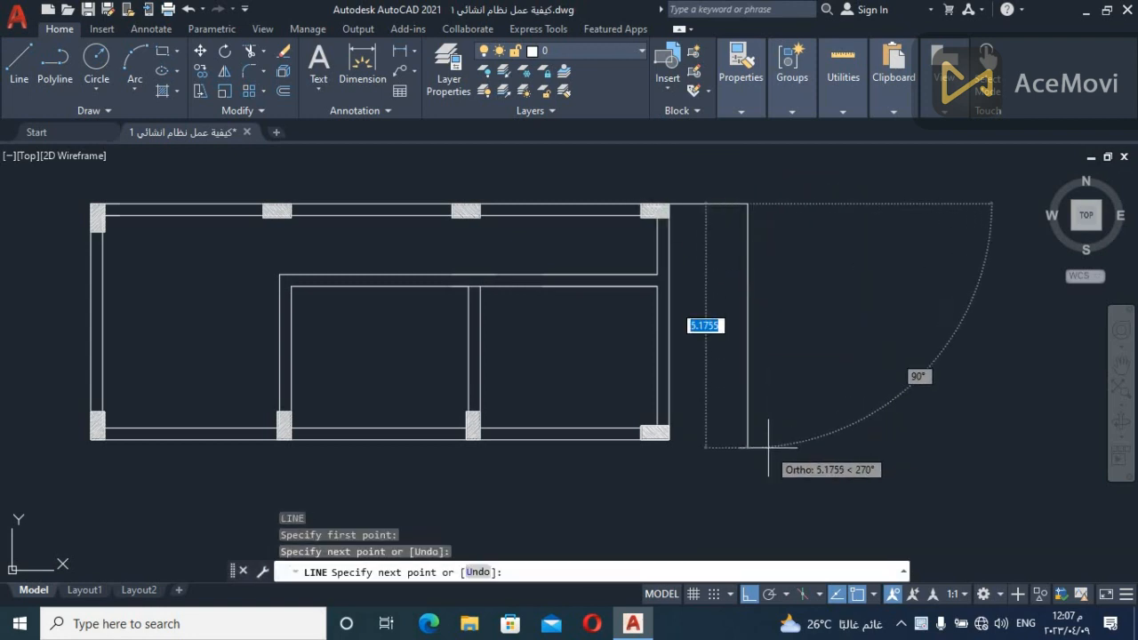
{"action": "left_click", "coordinate": [749, 447]}
{"action": "left_click", "coordinate": [668, 439]}
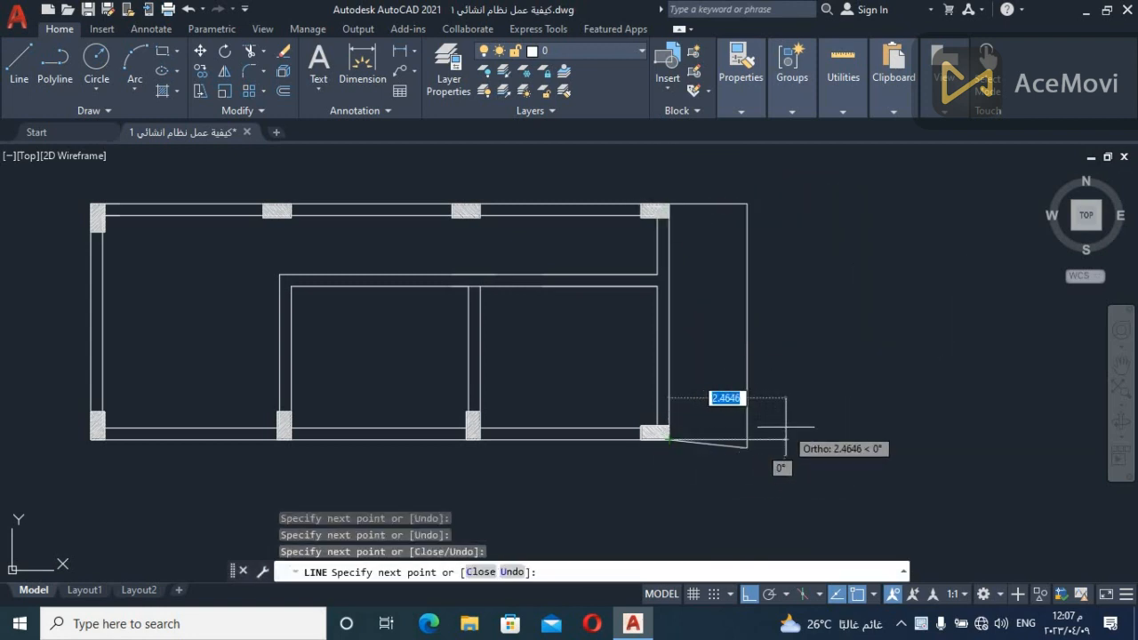
{"action": "key", "text": "Escape"}
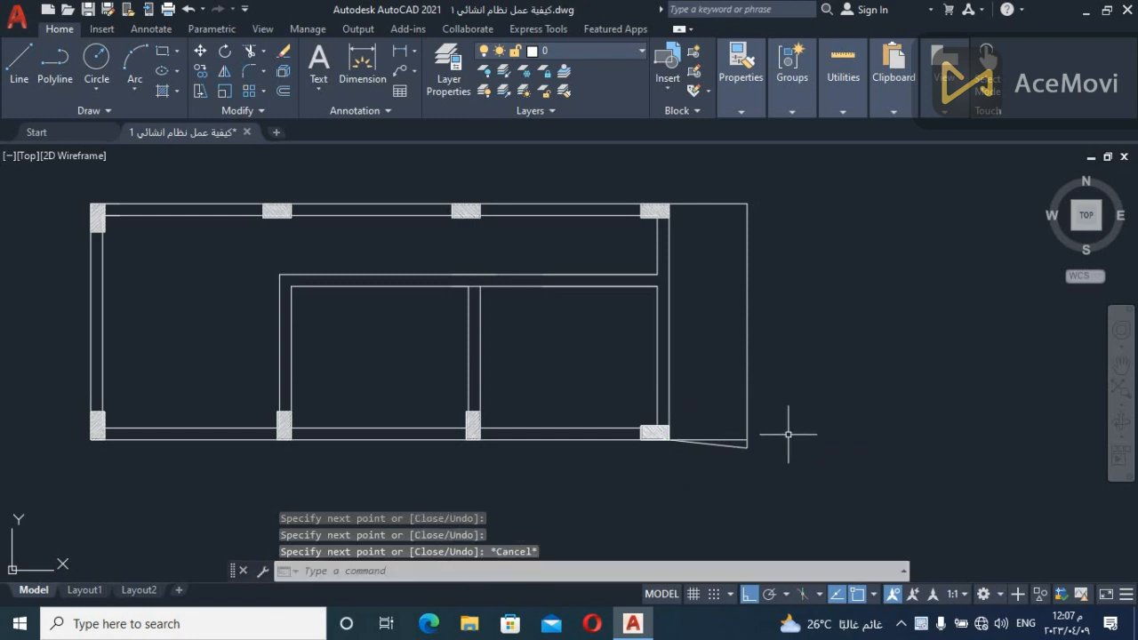
Trim off the slanted line and the vertical's overhang below the plan's lower edge so the projection closes at its corner
{"action": "type", "text": "tr"}
{"action": "key", "text": "Return"}
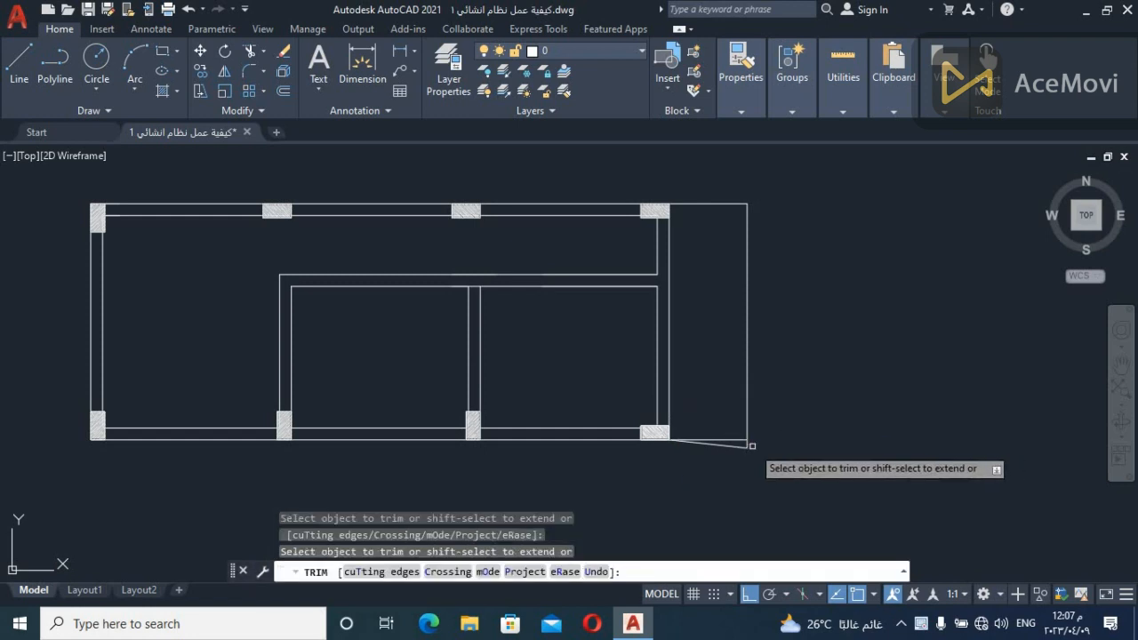
{"action": "left_click", "coordinate": [743, 447]}
{"action": "key", "text": "Return"}
{"action": "key", "text": "Escape"}
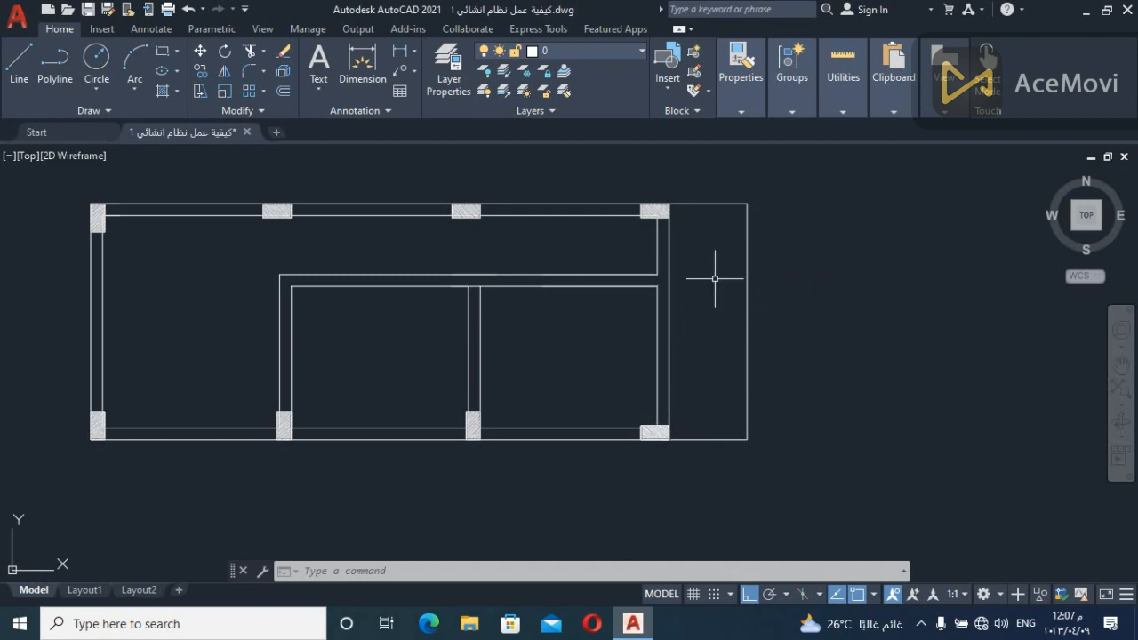
Draw a vertical line about 7 units long just inside the projection's outer edge, overshooting the plan's upper and lower edges
{"action": "type", "text": "l"}
{"action": "key", "text": "Return"}
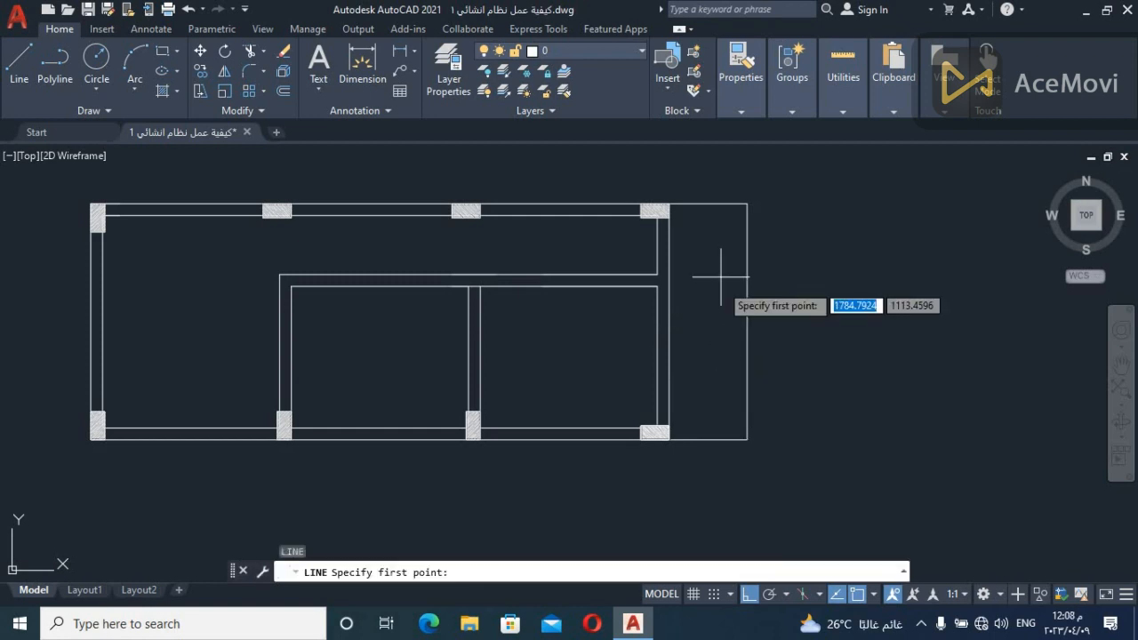
{"action": "left_click", "coordinate": [743, 200]}
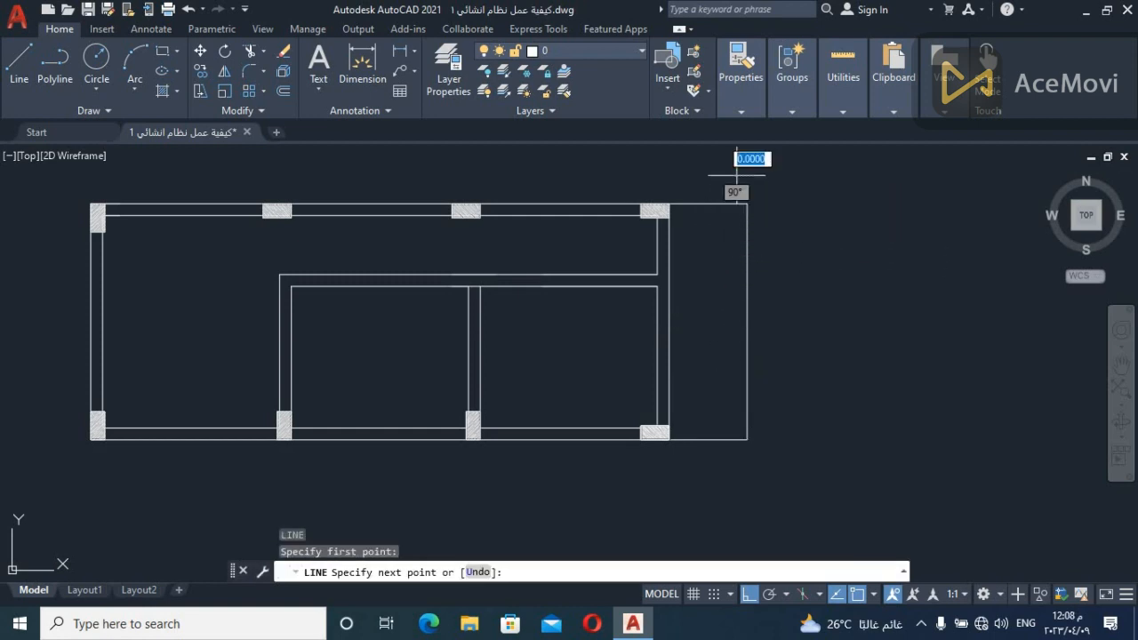
{"action": "left_click", "coordinate": [736, 509]}
{"action": "key", "text": "Escape"}
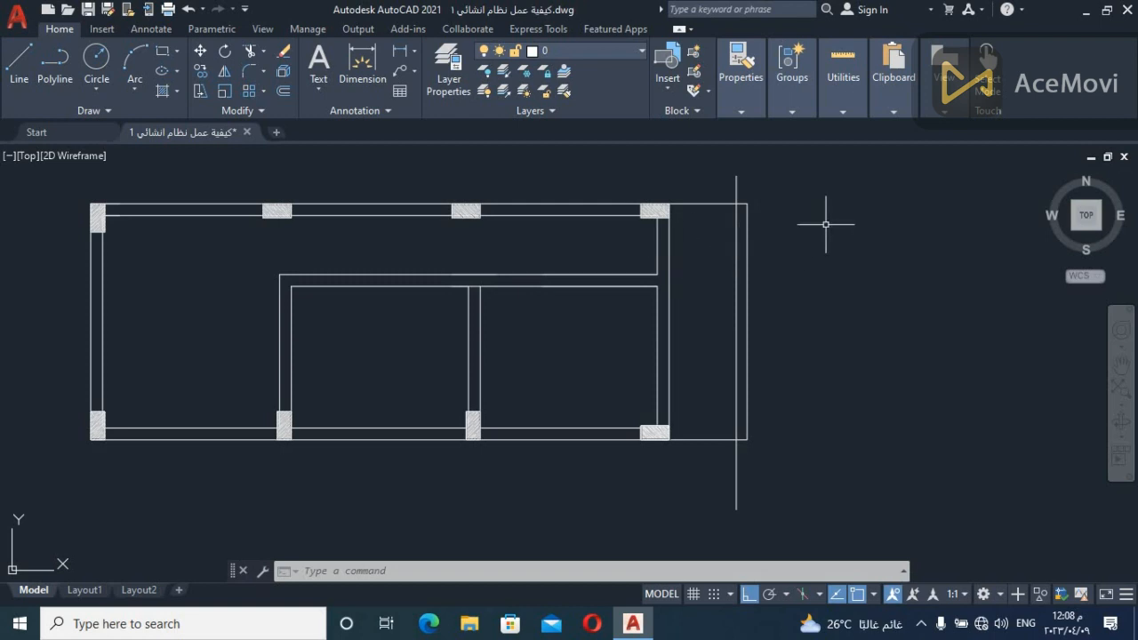
Trim the trial projection's vertical and lower lines, and erase its leftover lines at the plan's upper corner
{"action": "key", "text": "Escape"}
{"action": "key", "text": "Escape"}
{"action": "type", "text": "tr"}
{"action": "key", "text": "Return"}
{"action": "mouse_move", "coordinate": [800, 181]}
{"action": "left_mouse_down"}
{"action": "mouse_move", "coordinate": [721, 296]}
{"action": "mouse_move", "coordinate": [762, 444]}
{"action": "mouse_move", "coordinate": [752, 406]}
{"action": "left_mouse_up"}
{"action": "key", "text": "Escape"}
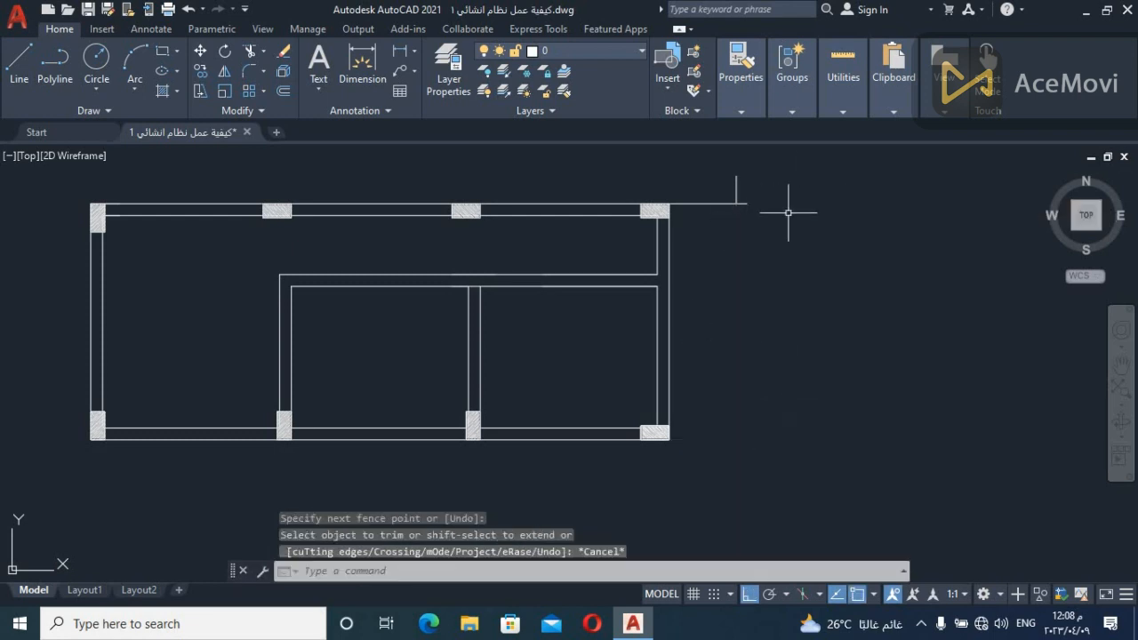
{"action": "left_click", "coordinate": [823, 168]}
{"action": "left_click", "coordinate": [712, 313]}
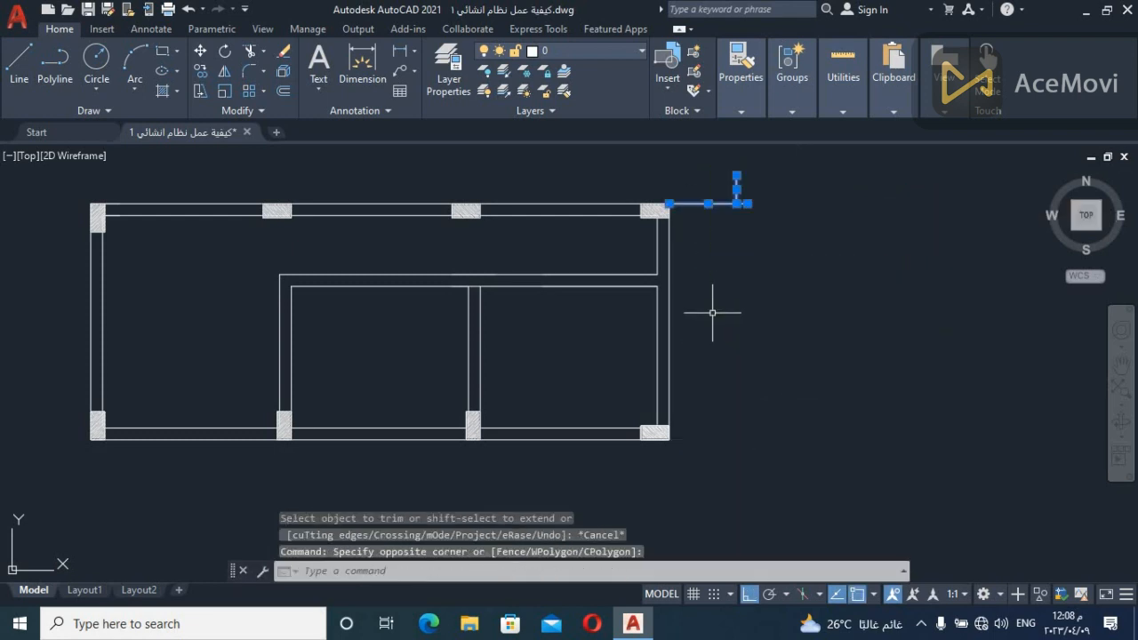
{"action": "key", "text": "Delete"}
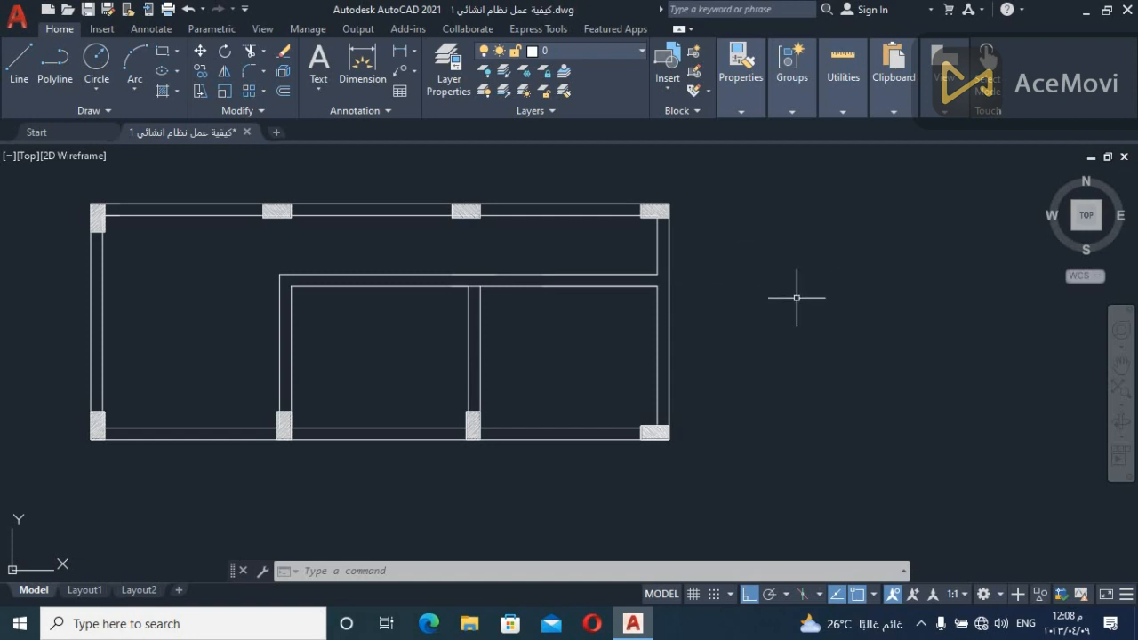
Draw a single horizontal line in the empty area beside the floor plan
{"action": "left_click", "coordinate": [935, 296]}
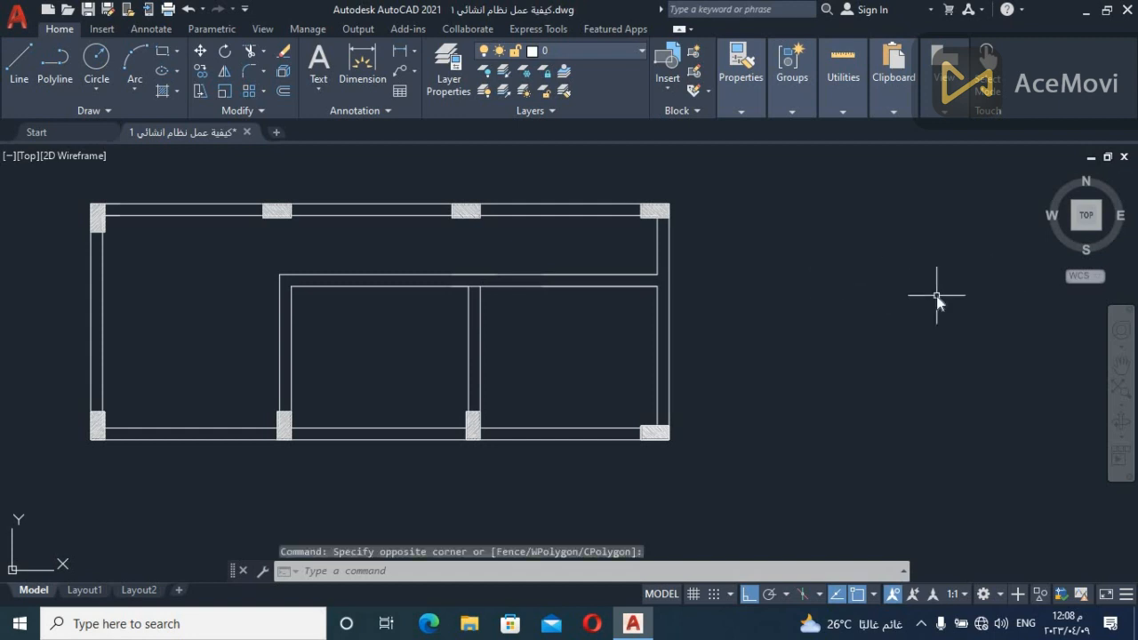
{"action": "key", "text": "Escape"}
{"action": "type", "text": "l"}
{"action": "key", "text": "Return"}
{"action": "left_click", "coordinate": [937, 294]}
{"action": "left_click", "coordinate": [731, 294]}
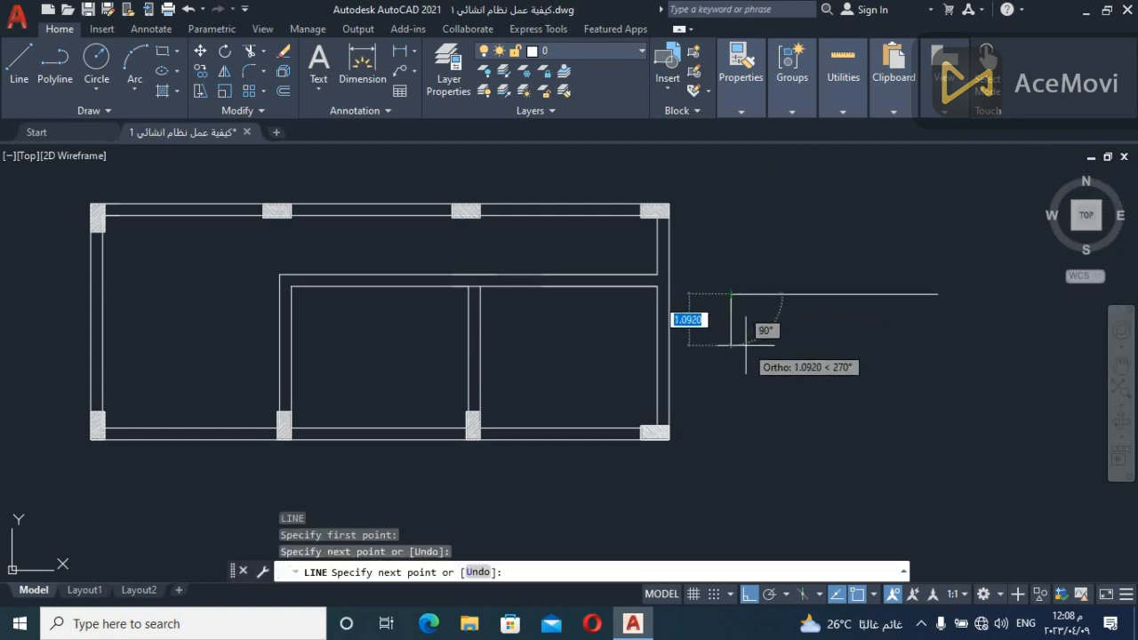
{"action": "key", "text": "Escape"}
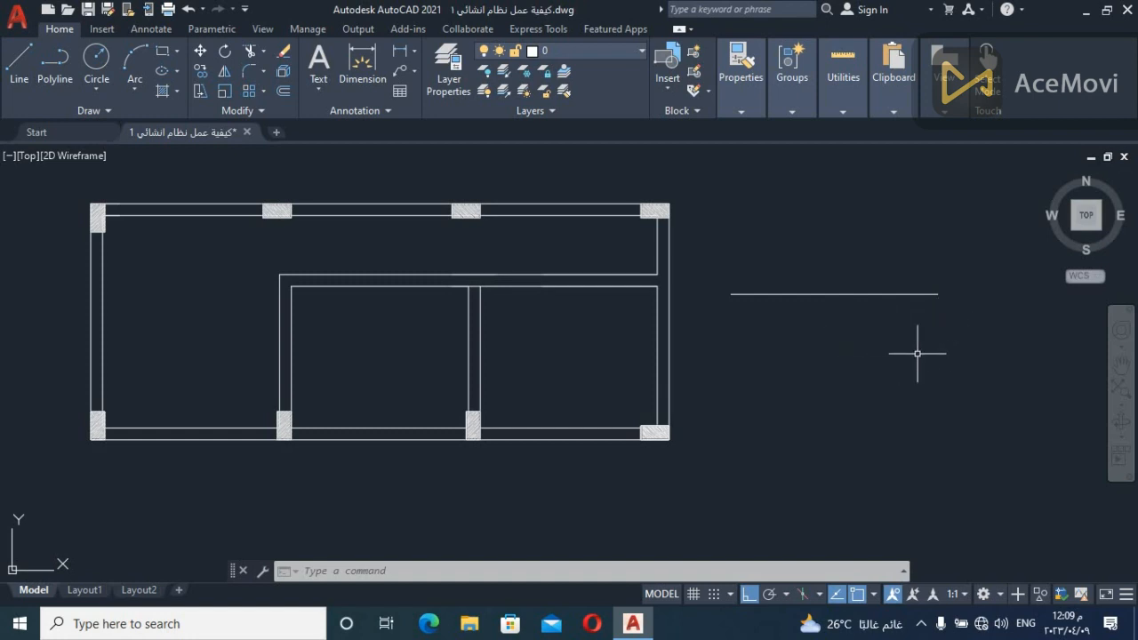
Draw two more horizontal lines below the first, the lowest one extending further than the others
{"action": "type", "text": "l"}
{"action": "key", "text": "Return"}
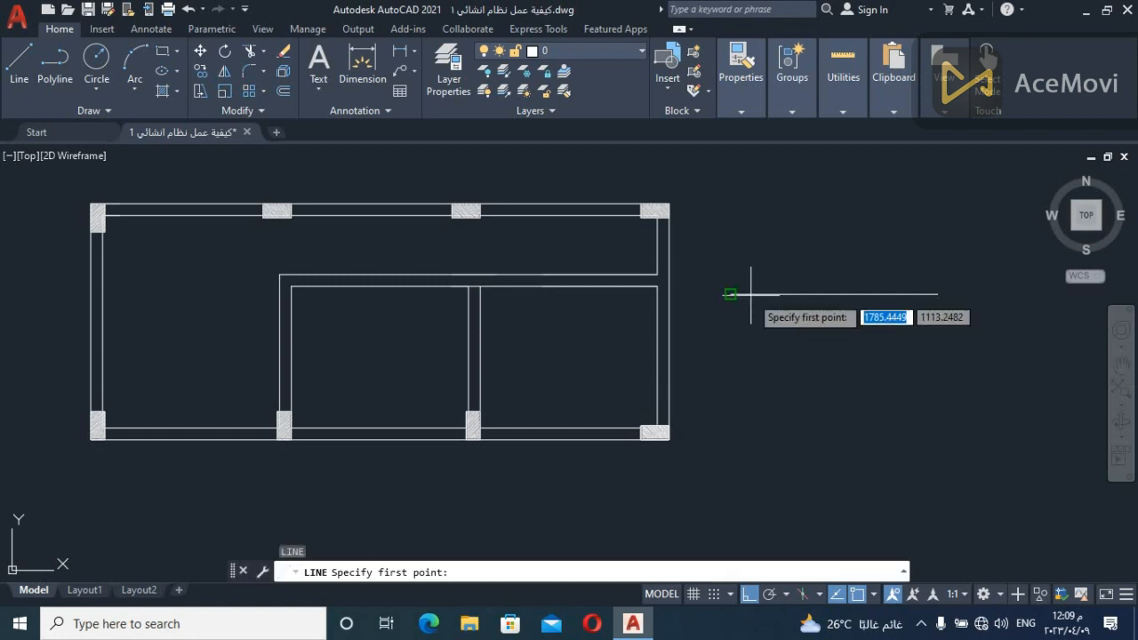
{"action": "left_click", "coordinate": [729, 322]}
{"action": "left_click", "coordinate": [945, 322]}
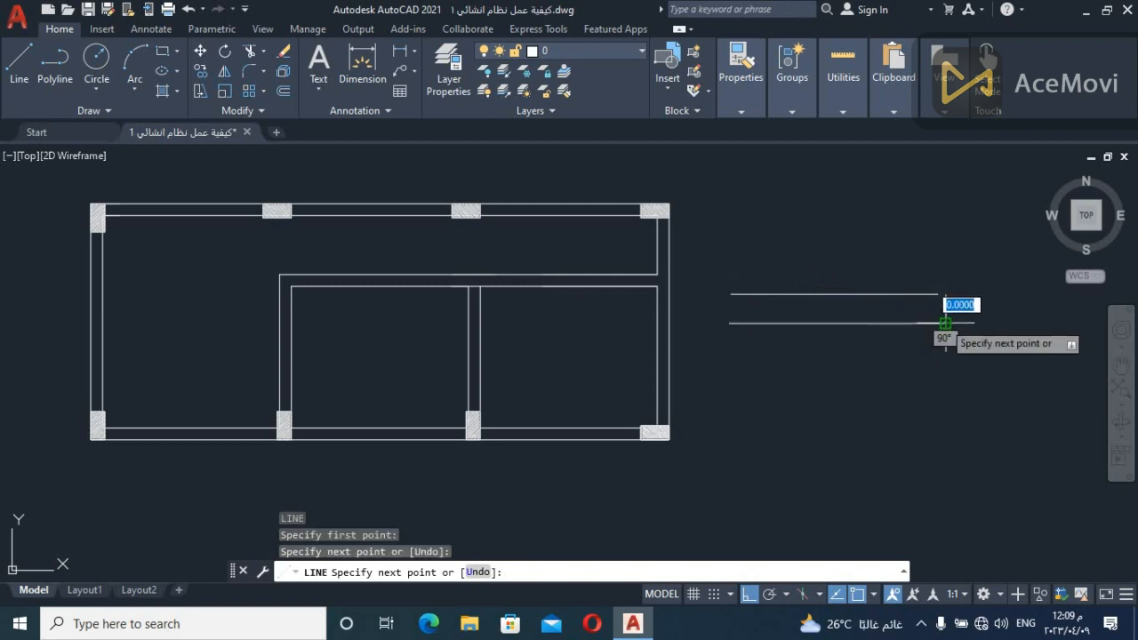
{"action": "key", "text": "Escape"}
{"action": "key", "text": "Return"}
{"action": "key", "text": "Escape"}
{"action": "key", "text": "Return"}
{"action": "left_click", "coordinate": [729, 357]}
{"action": "left_click", "coordinate": [989, 379]}
{"action": "key", "text": "Escape"}
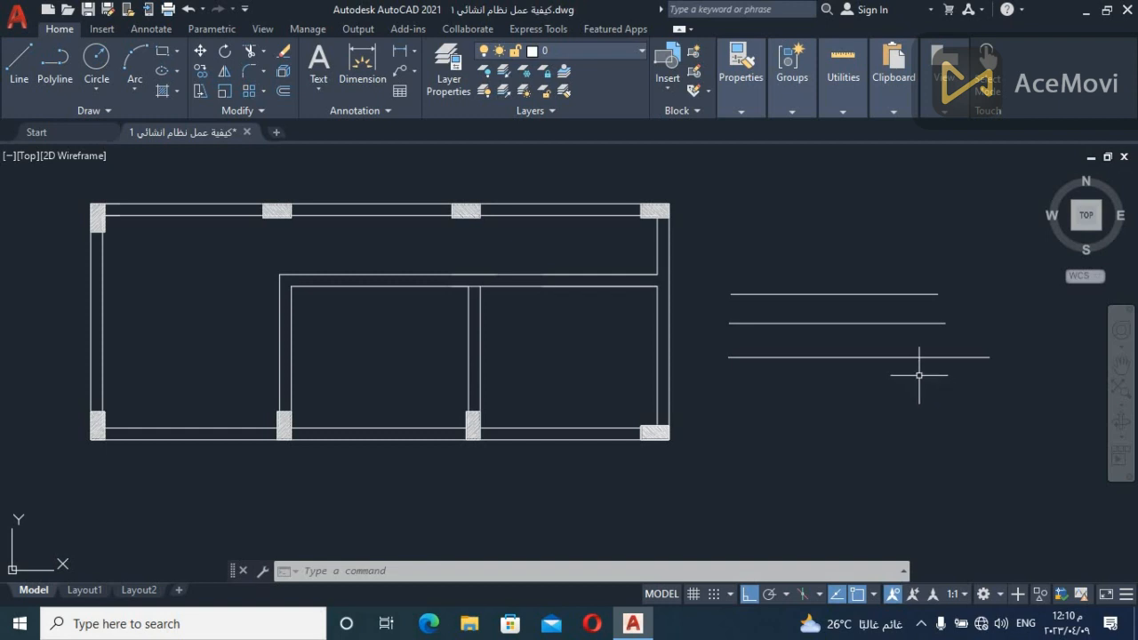
Erase the three horizontal lines beside the floor plan
{"action": "left_click", "coordinate": [967, 233]}
{"action": "left_click", "coordinate": [803, 465]}
{"action": "key", "text": "Delete"}
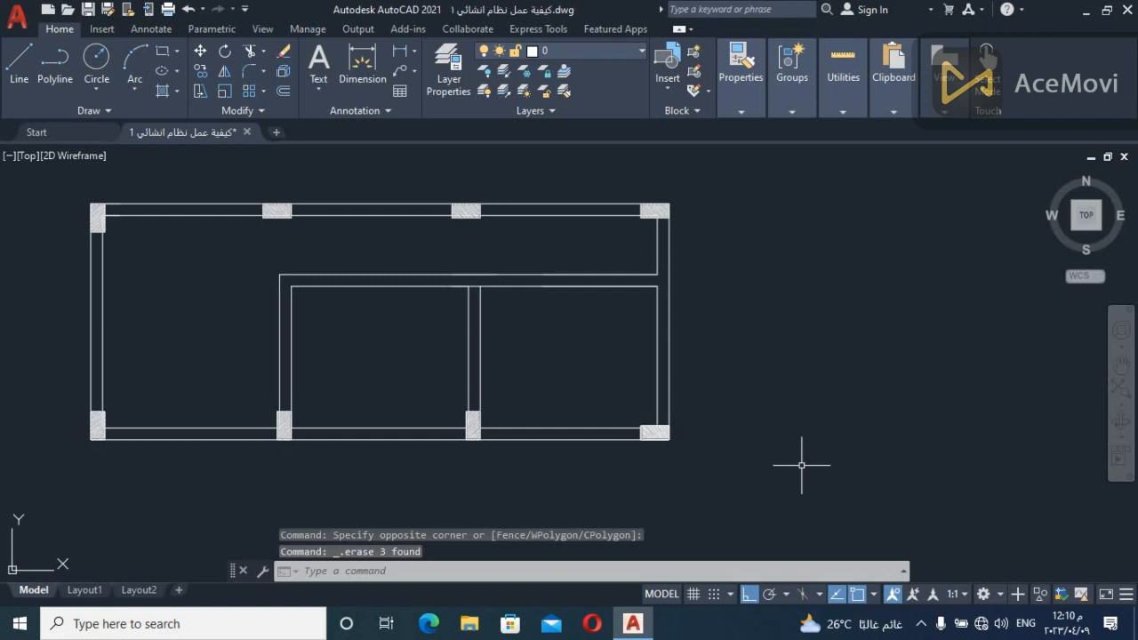
Draw one long horizontal line beside the floor plan to represent a beam span
{"action": "middle_click_drag", "start_coordinate": [807, 462], "coordinate": [714, 458]}
{"action": "type", "text": "l"}
{"action": "key", "text": "Return"}
{"action": "left_click", "coordinate": [662, 338]}
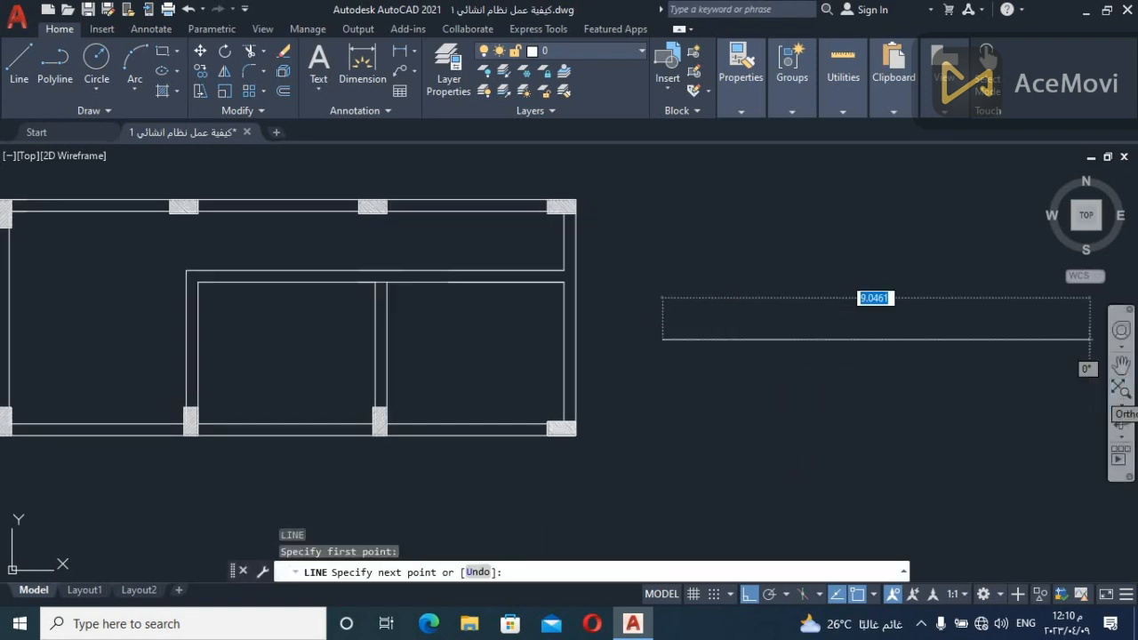
{"action": "left_click", "coordinate": [1063, 360]}
{"action": "key", "text": "Escape"}
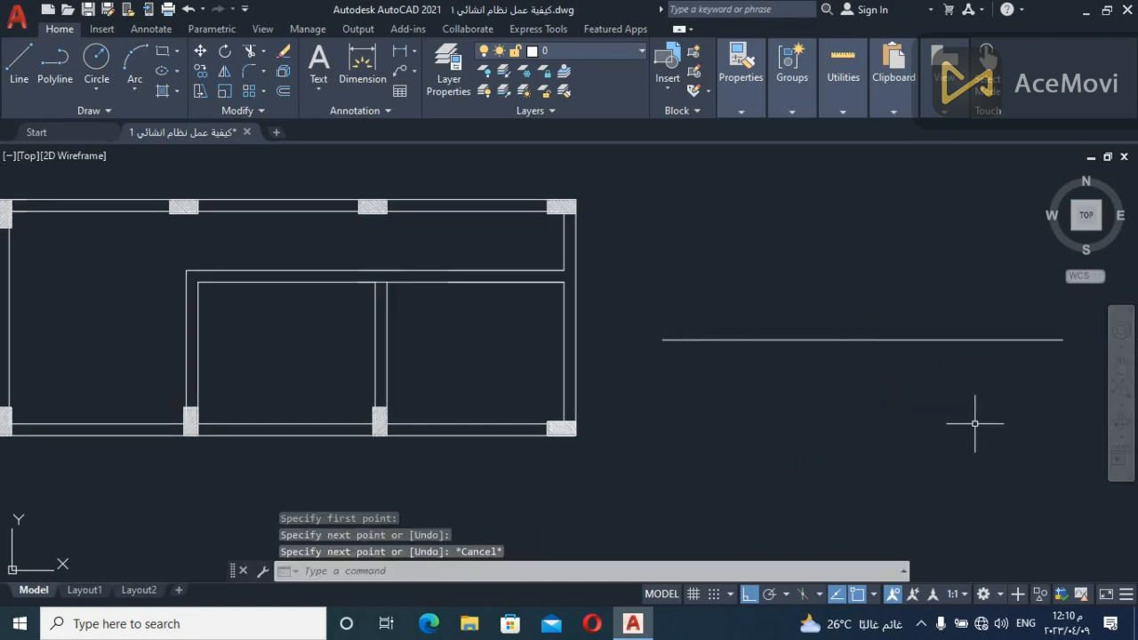
Copy the plan's upper end column outline by its outer top corner to both endpoints of the long horizontal line
{"action": "left_click", "coordinate": [557, 208]}
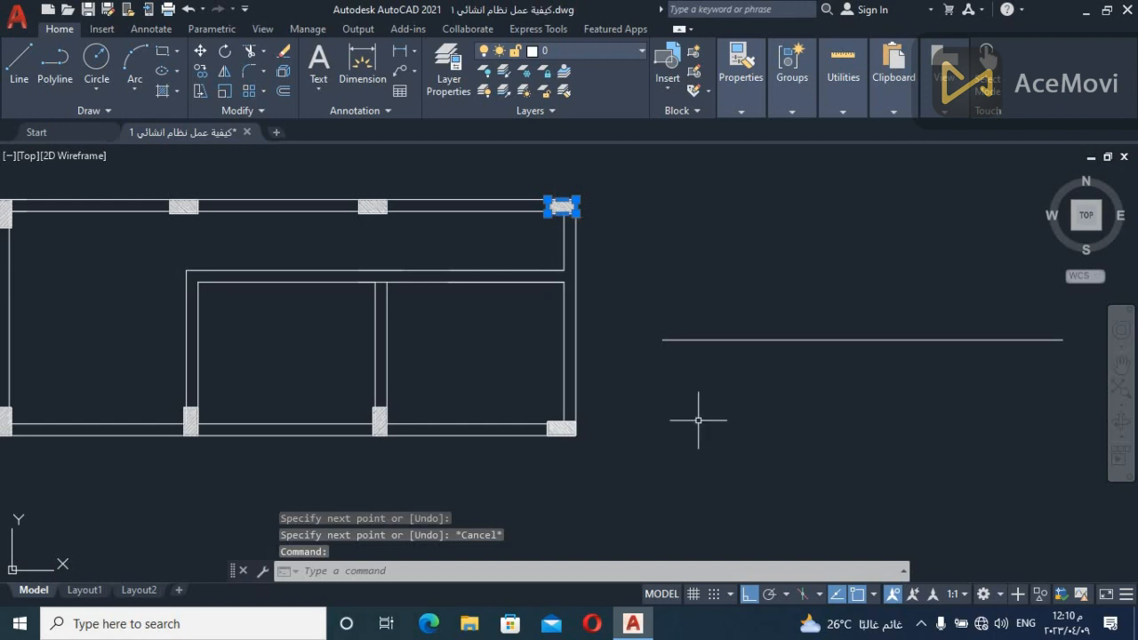
{"action": "type", "text": "co"}
{"action": "key", "text": "Return"}
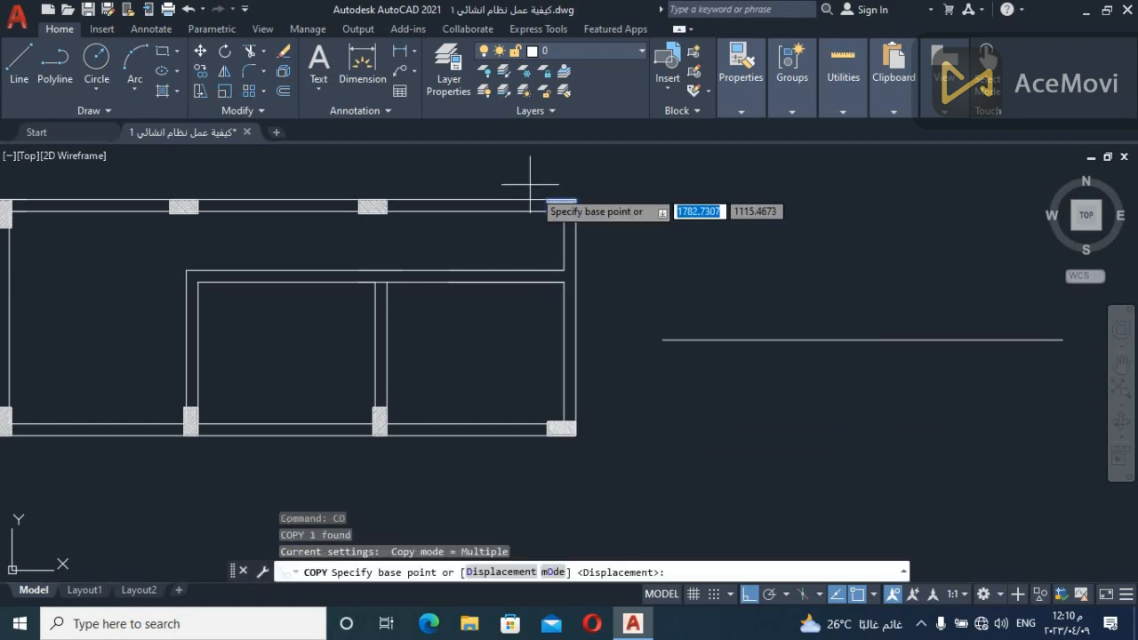
{"action": "left_click", "coordinate": [576, 201]}
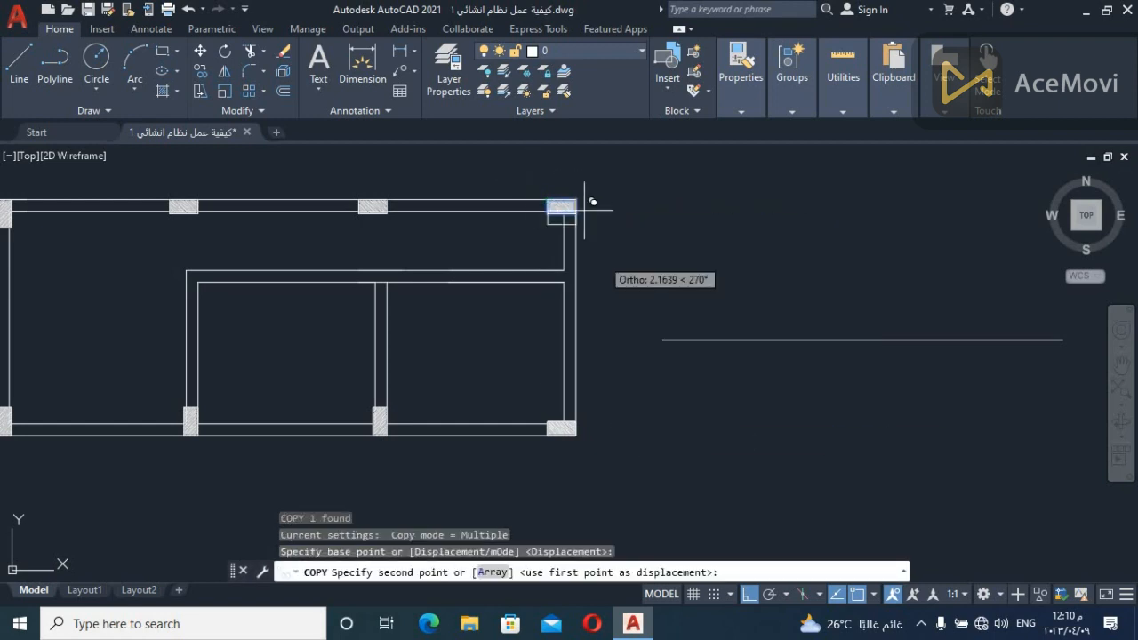
{"action": "left_click", "coordinate": [662, 339]}
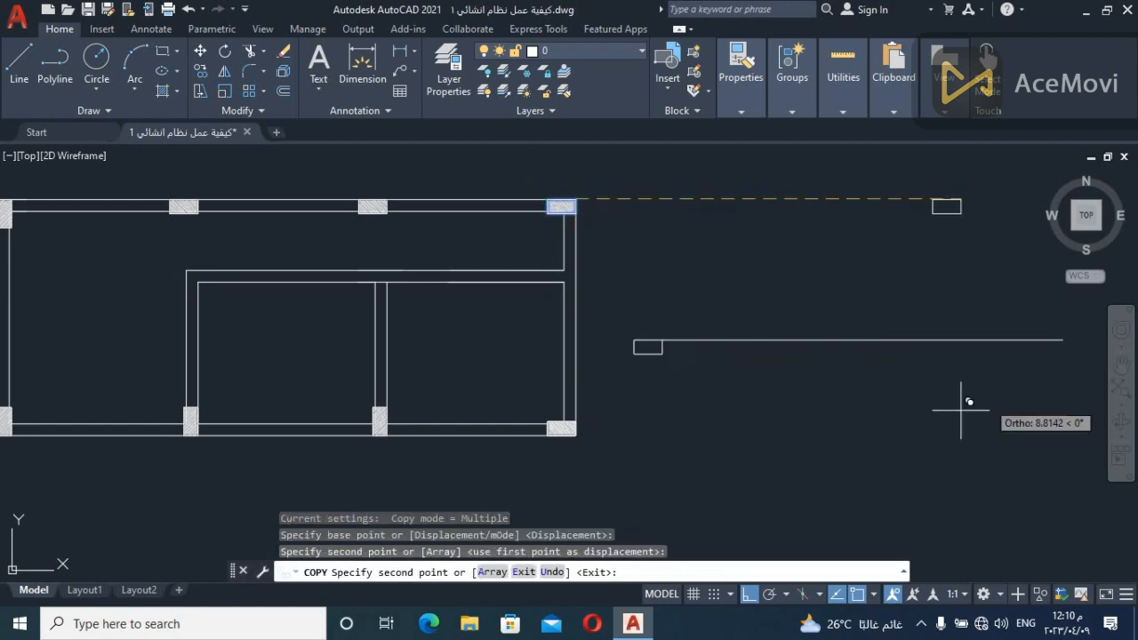
{"action": "left_click", "coordinate": [1064, 340]}
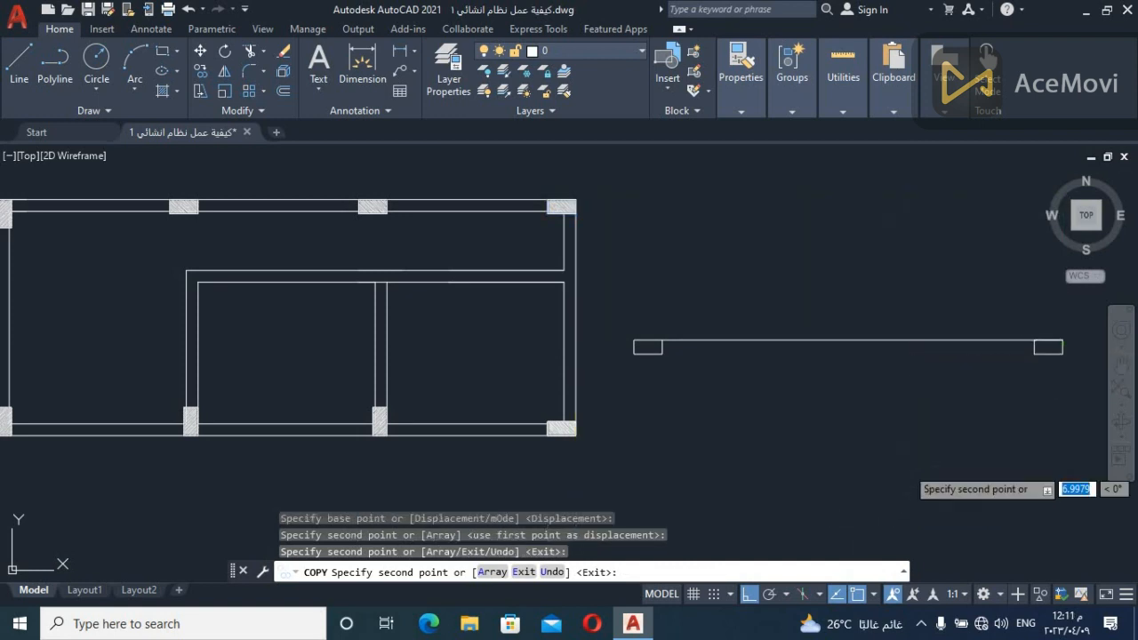
{"action": "key", "text": "Escape"}
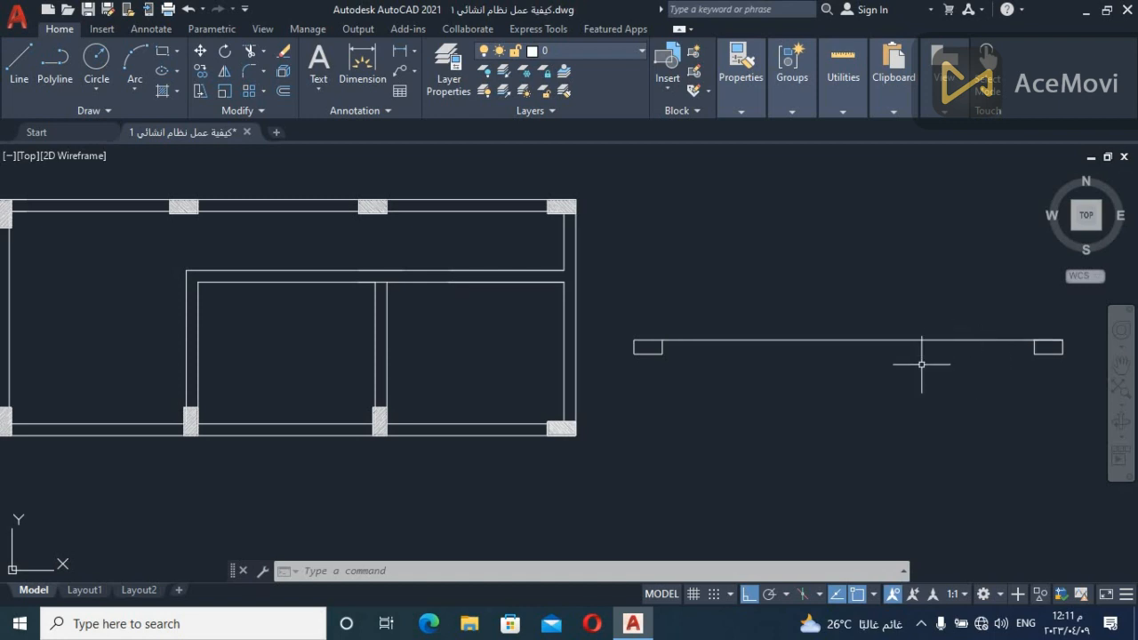
Copy the same column outline to a point under the long line between its two end columns, with ortho off
{"action": "left_click", "coordinate": [557, 213]}
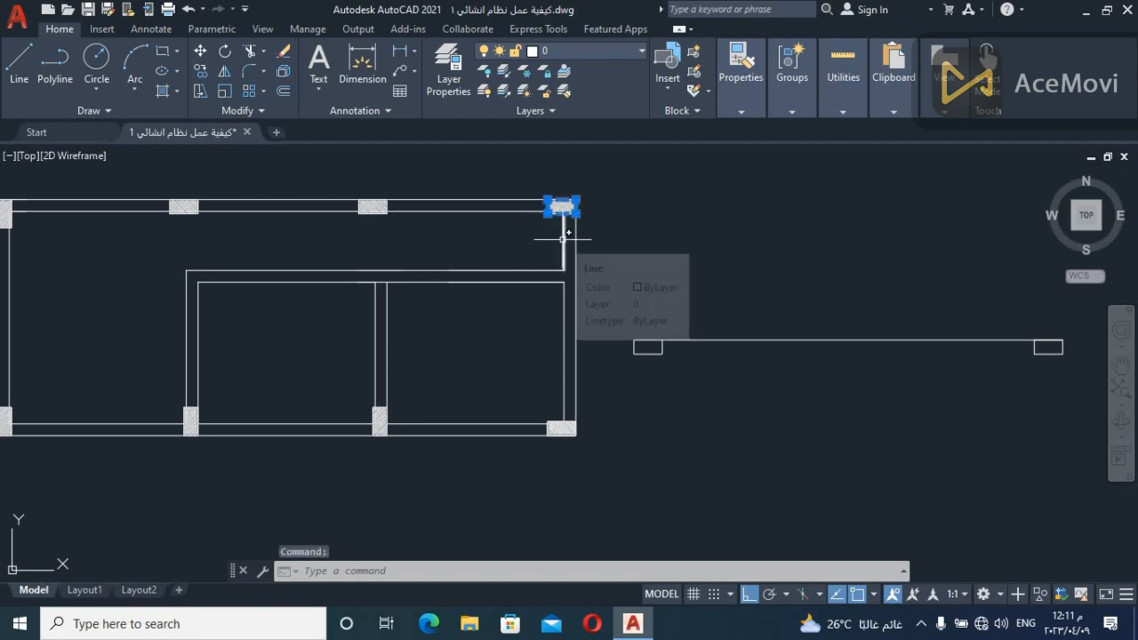
{"action": "type", "text": "co"}
{"action": "key", "text": "Return"}
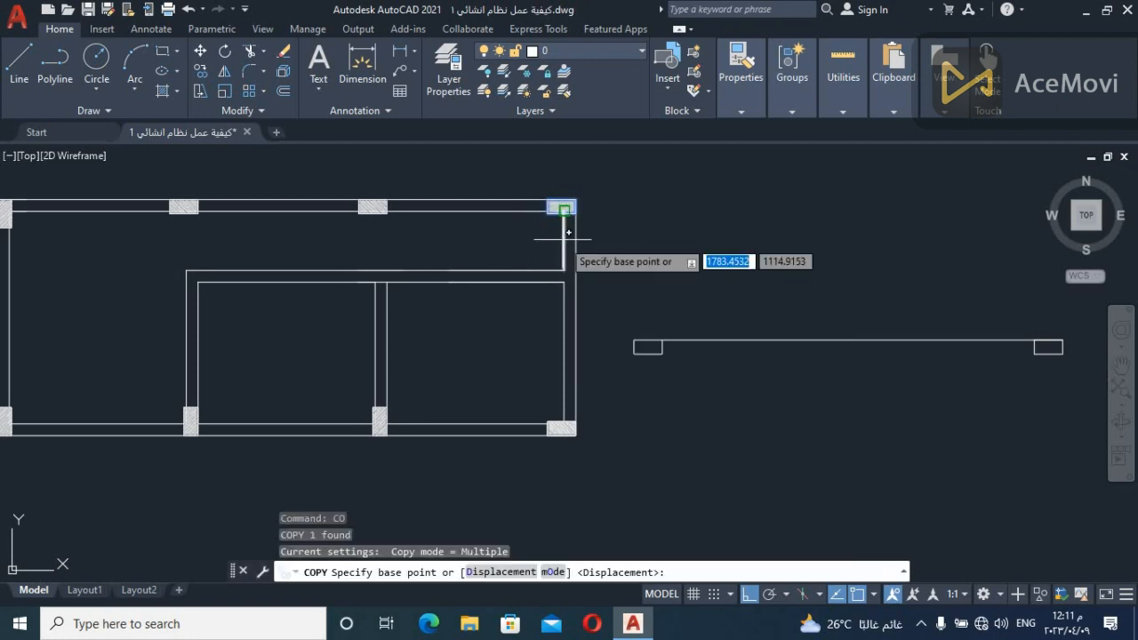
{"action": "left_click", "coordinate": [547, 214]}
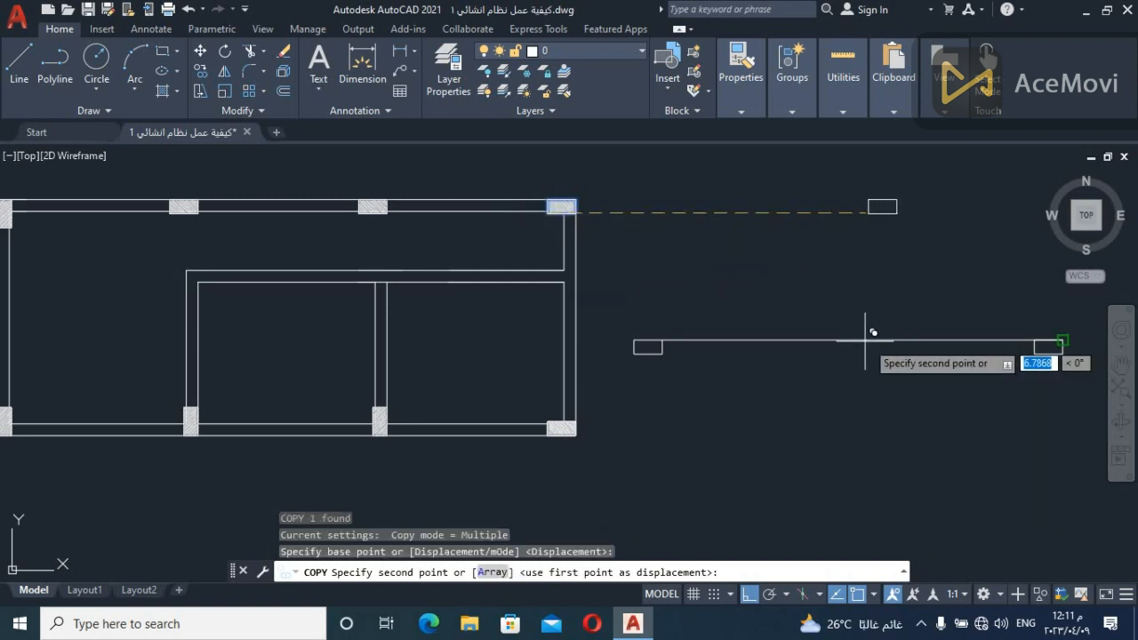
{"action": "left_click", "coordinate": [753, 594]}
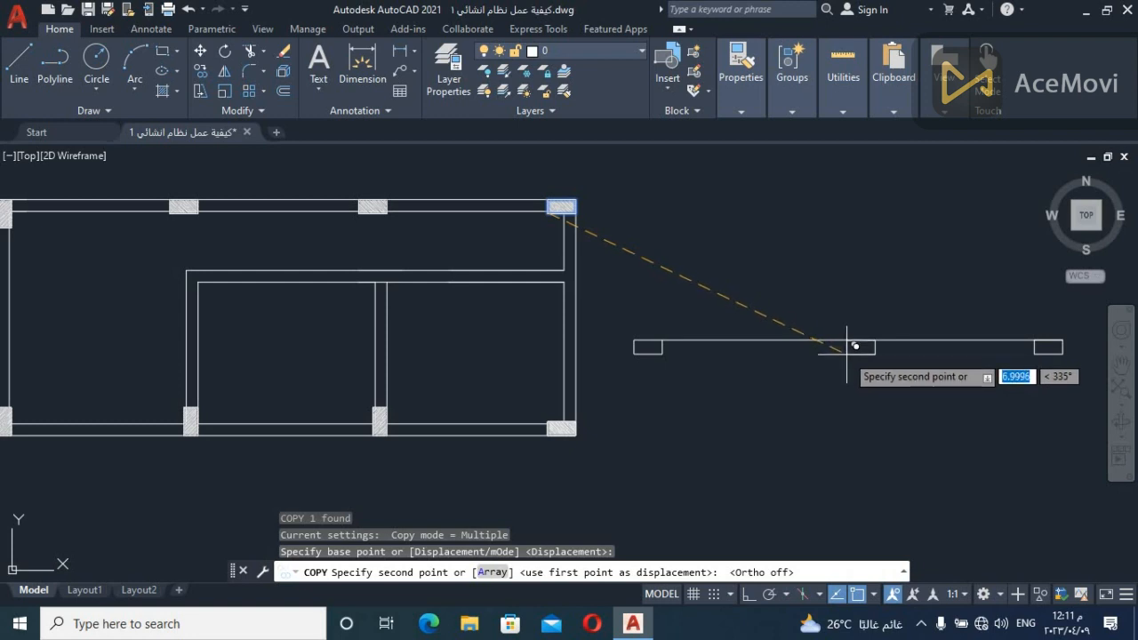
{"action": "left_click", "coordinate": [846, 354]}
{"action": "key", "text": "Escape"}
{"action": "left_click", "coordinate": [914, 534]}
{"action": "key", "text": "Escape"}
{"action": "left_click", "coordinate": [982, 265]}
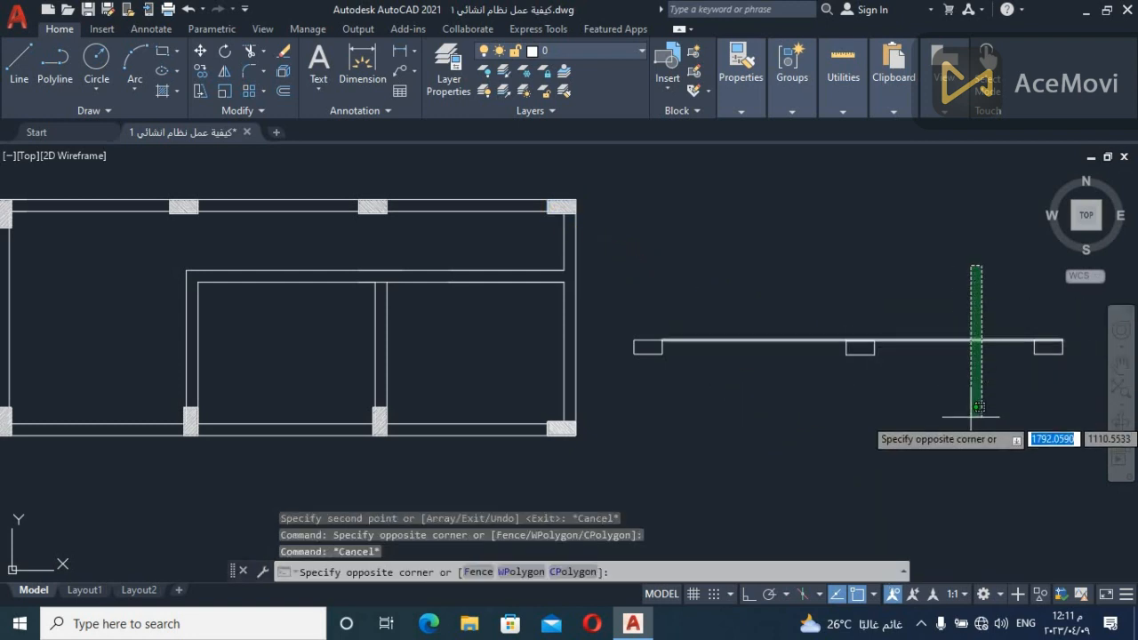
Erase the middle column outline beneath the long horizontal beam line
{"action": "left_click", "coordinate": [947, 312]}
{"action": "left_click", "coordinate": [767, 292]}
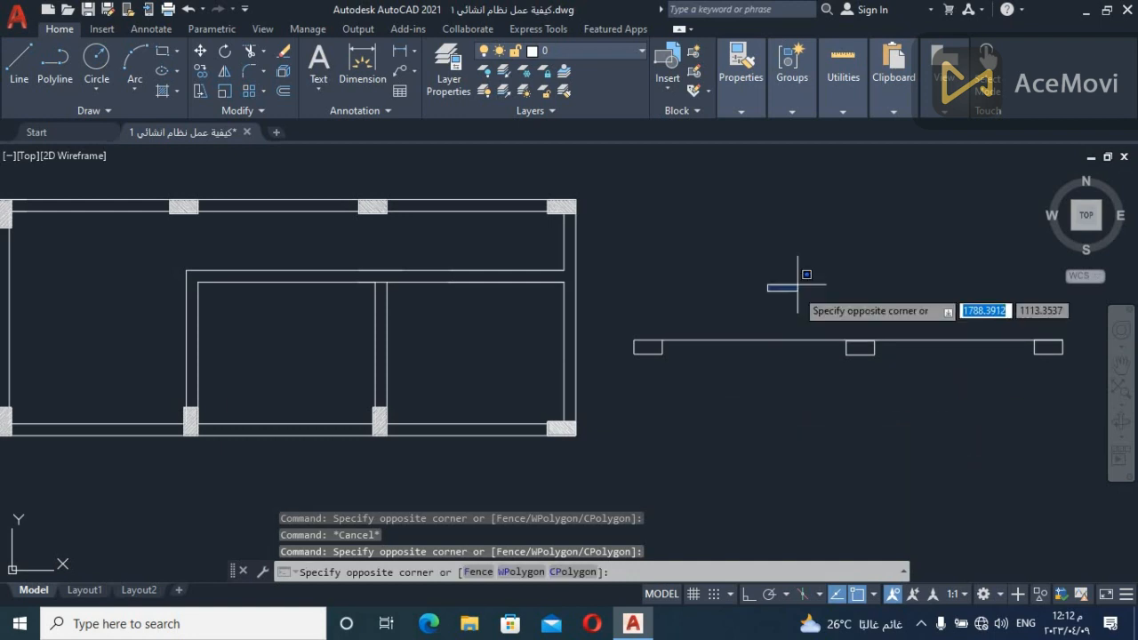
{"action": "key", "text": "Escape"}
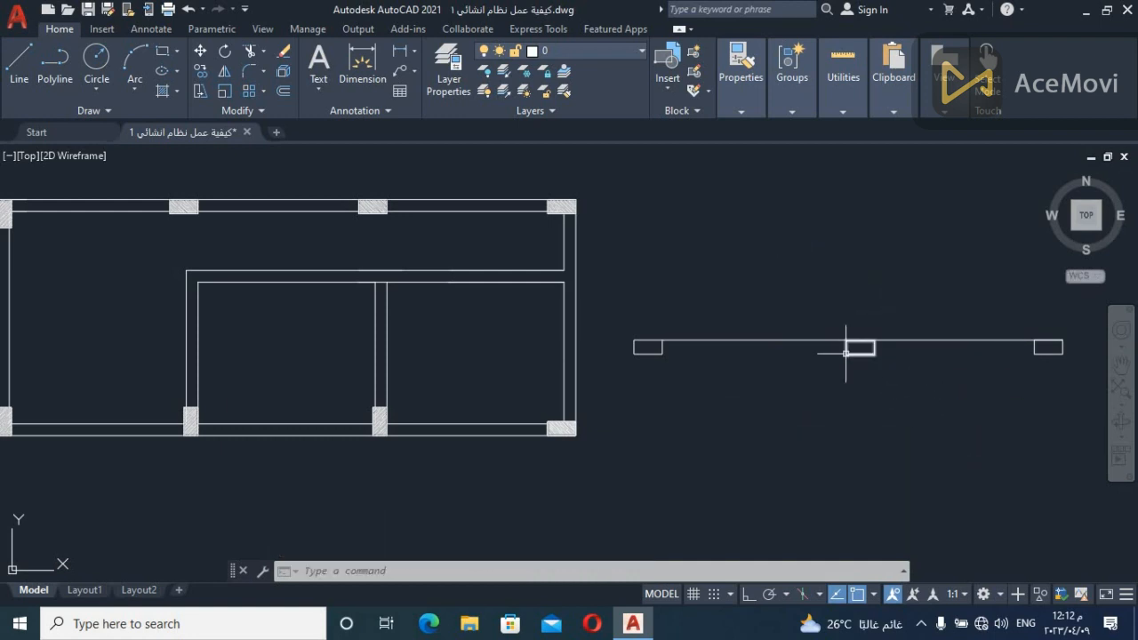
{"action": "left_click", "coordinate": [902, 354]}
{"action": "left_click", "coordinate": [788, 383]}
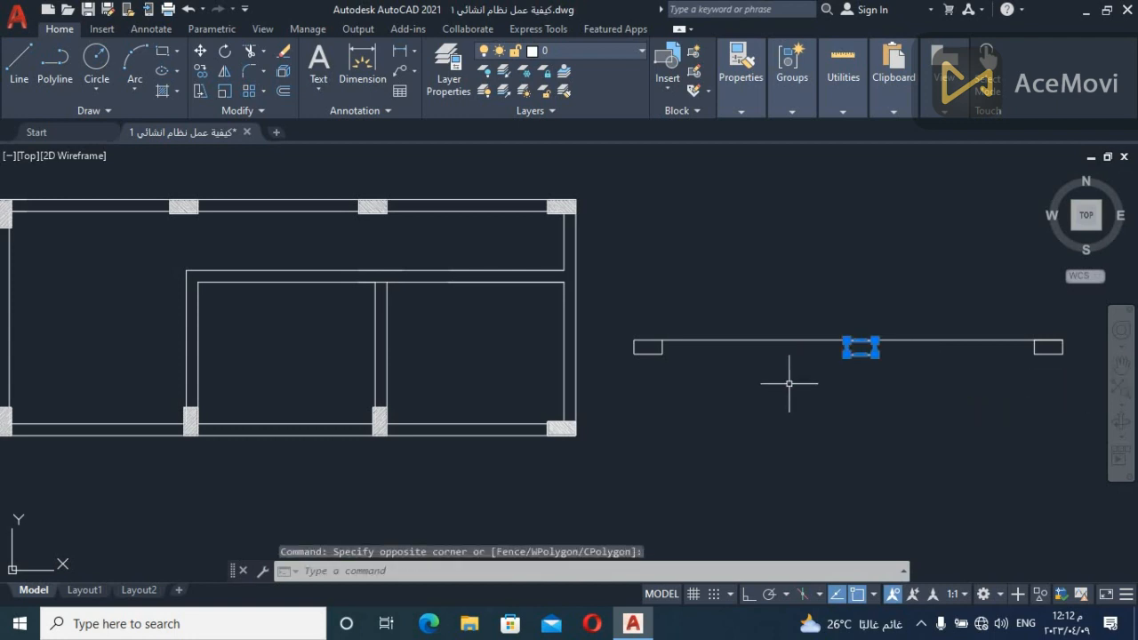
{"action": "key", "text": "Escape"}
{"action": "left_click", "coordinate": [882, 341]}
{"action": "left_click", "coordinate": [772, 387]}
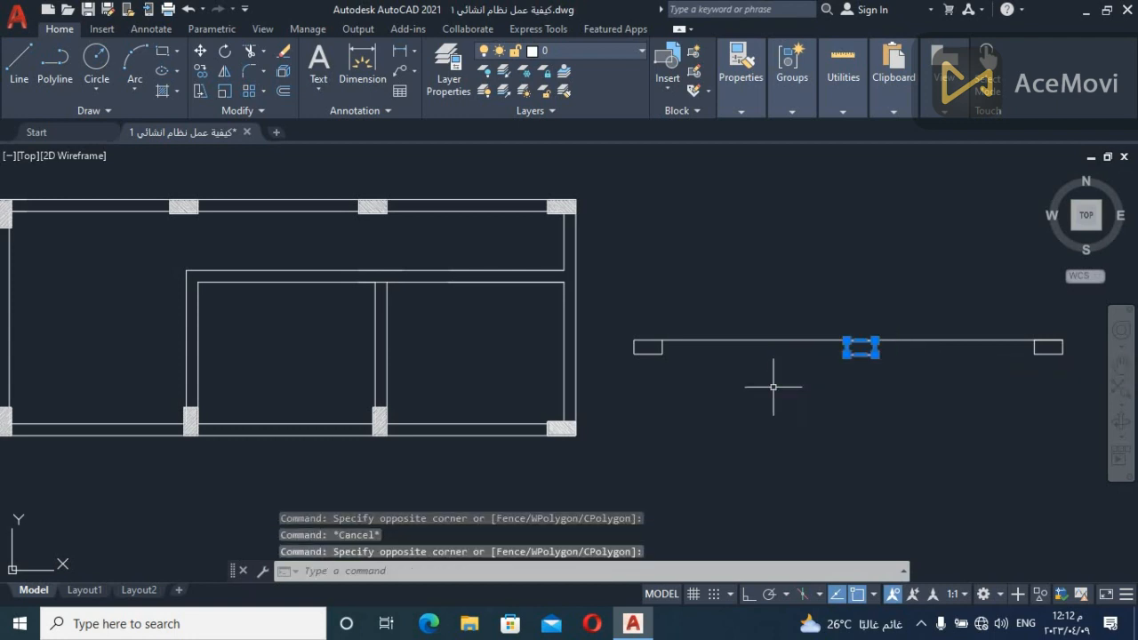
{"action": "key", "text": "Delete"}
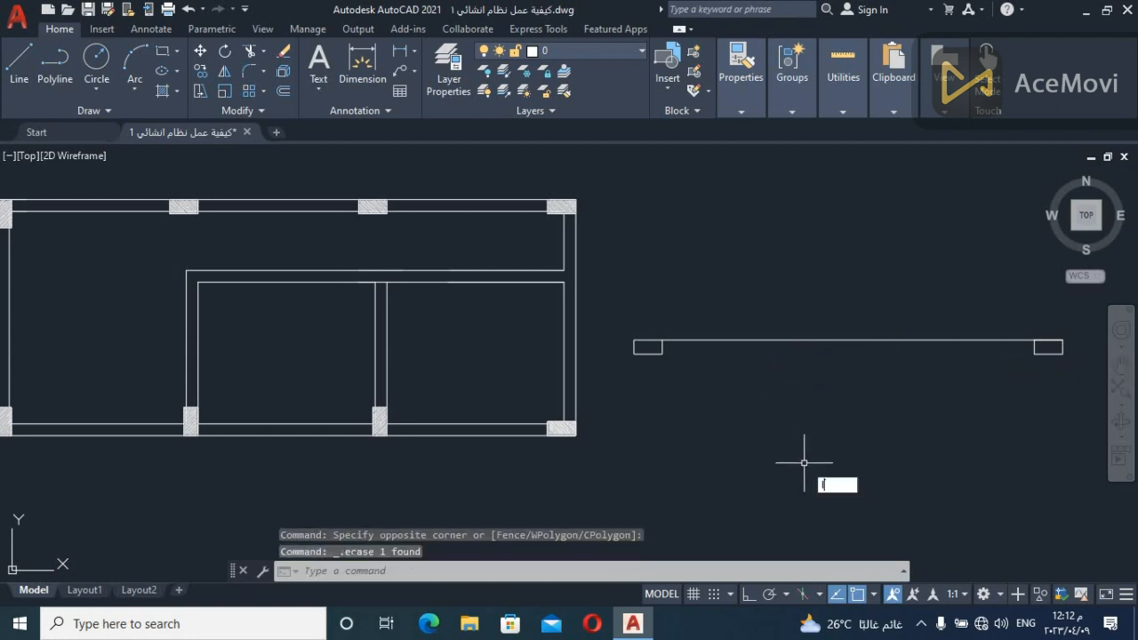
With ortho on, draw two parallel vertical lines about 5.5 units long across the middle of the horizontal beam line
{"action": "key", "text": "Return"}
{"action": "left_click", "coordinate": [830, 197]}
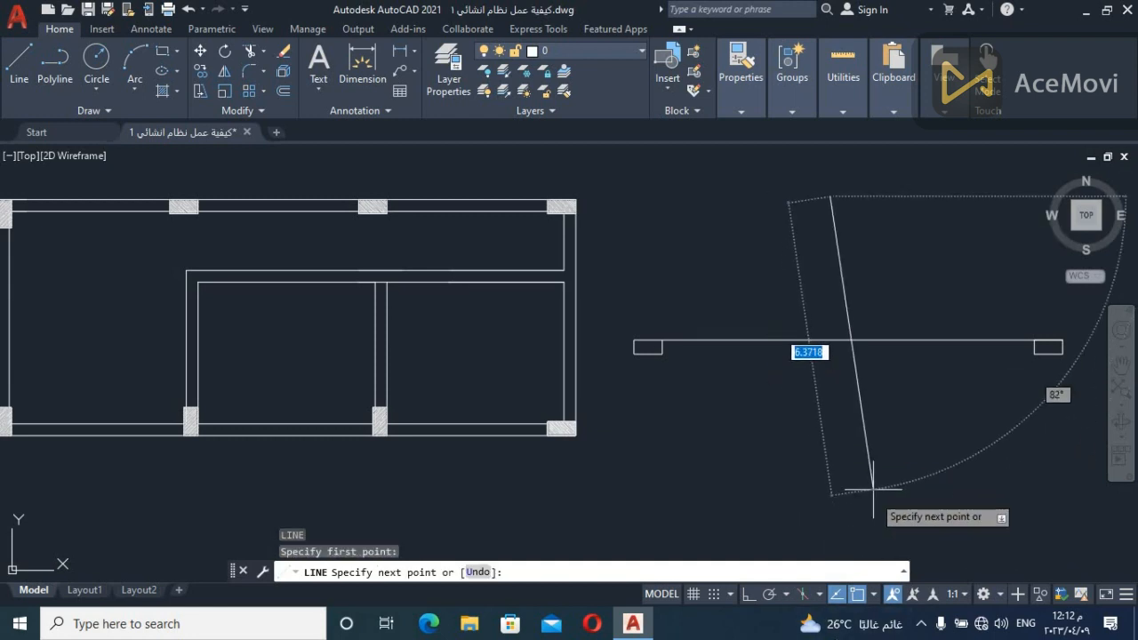
{"action": "key", "text": "F8"}
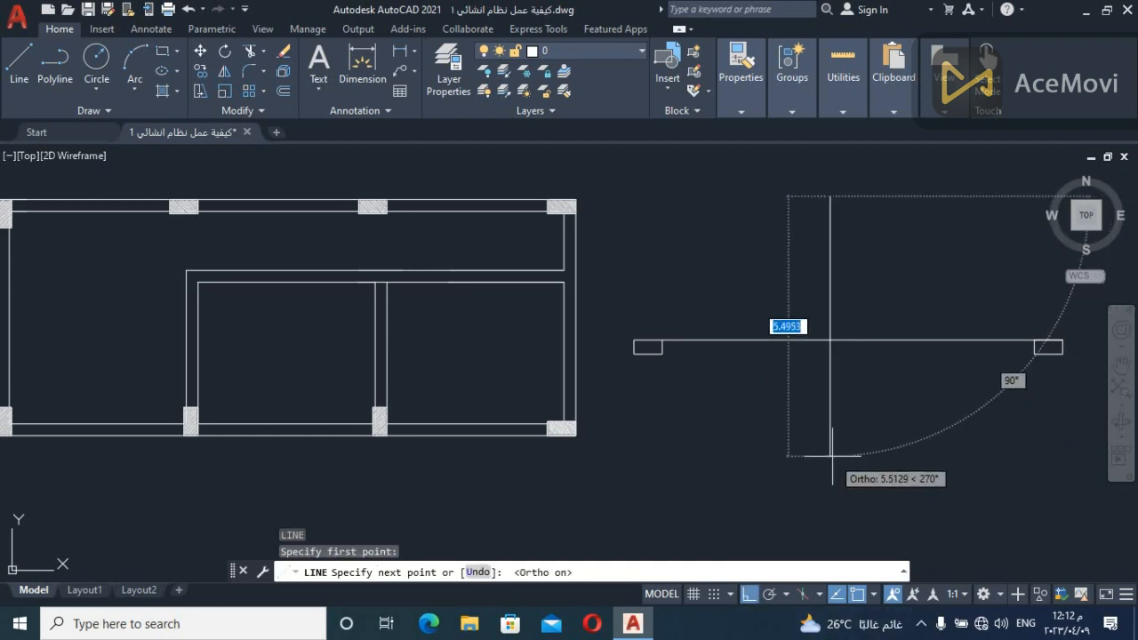
{"action": "left_click", "coordinate": [830, 456]}
{"action": "key", "text": "Escape"}
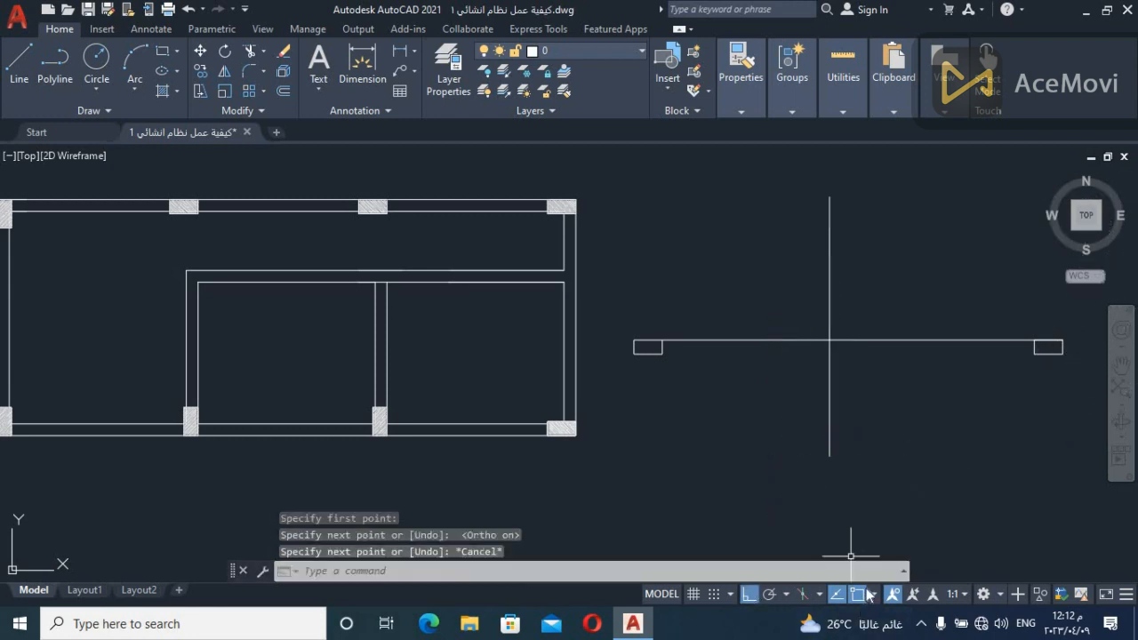
{"action": "left_click", "coordinate": [867, 192]}
{"action": "key", "text": "Escape"}
{"action": "key", "text": "Return"}
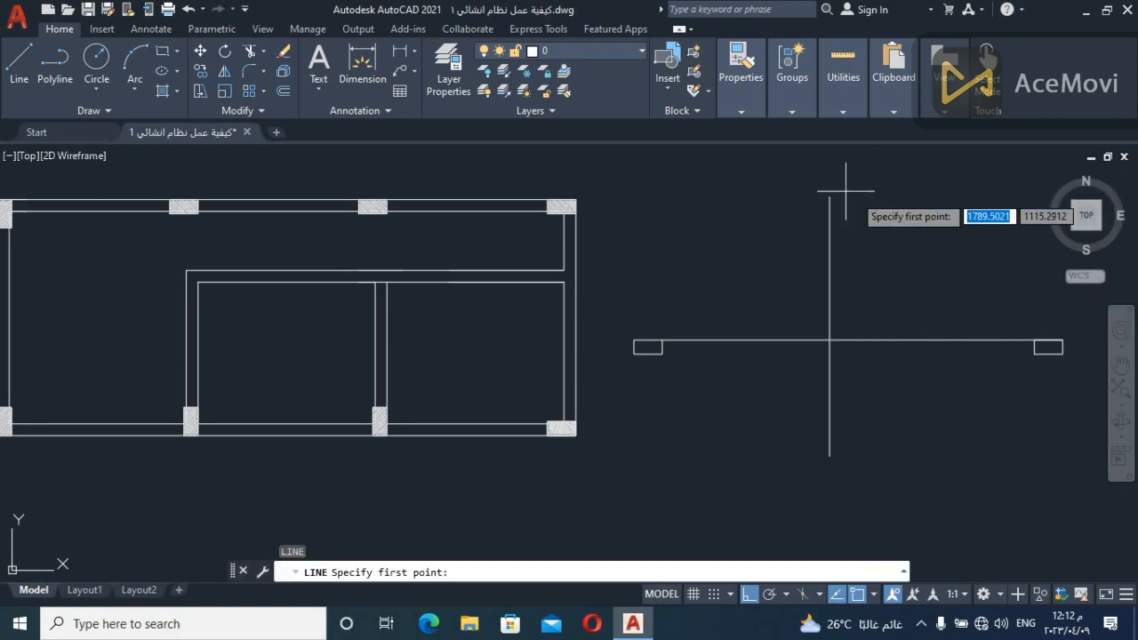
{"action": "left_click", "coordinate": [852, 197]}
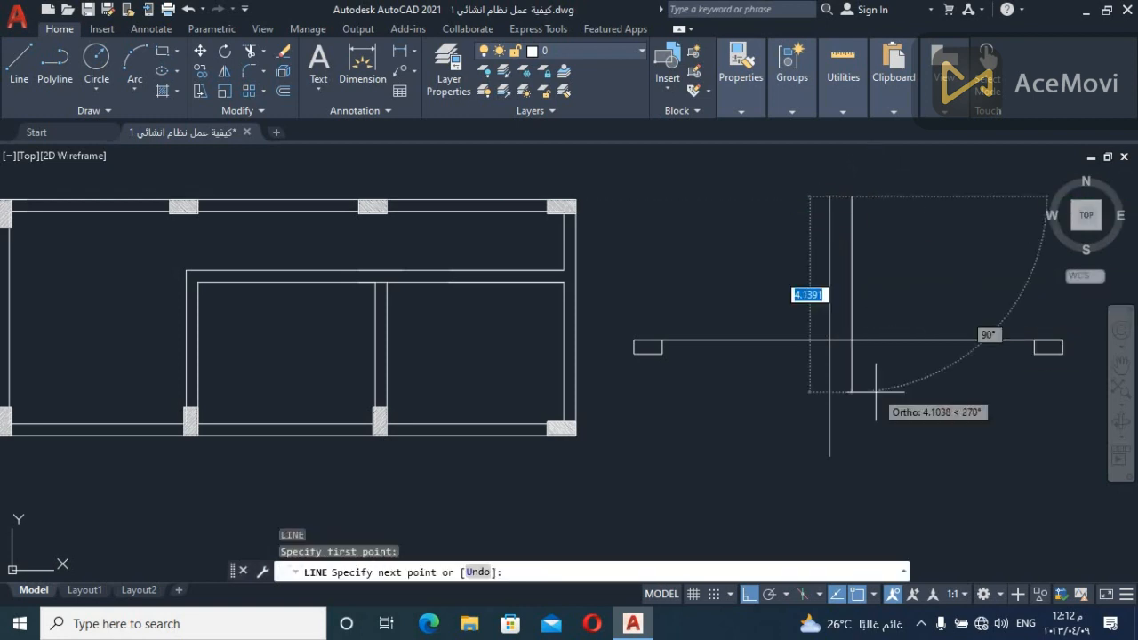
{"action": "left_click", "coordinate": [876, 459]}
{"action": "key", "text": "Escape"}
{"action": "key", "text": "Return"}
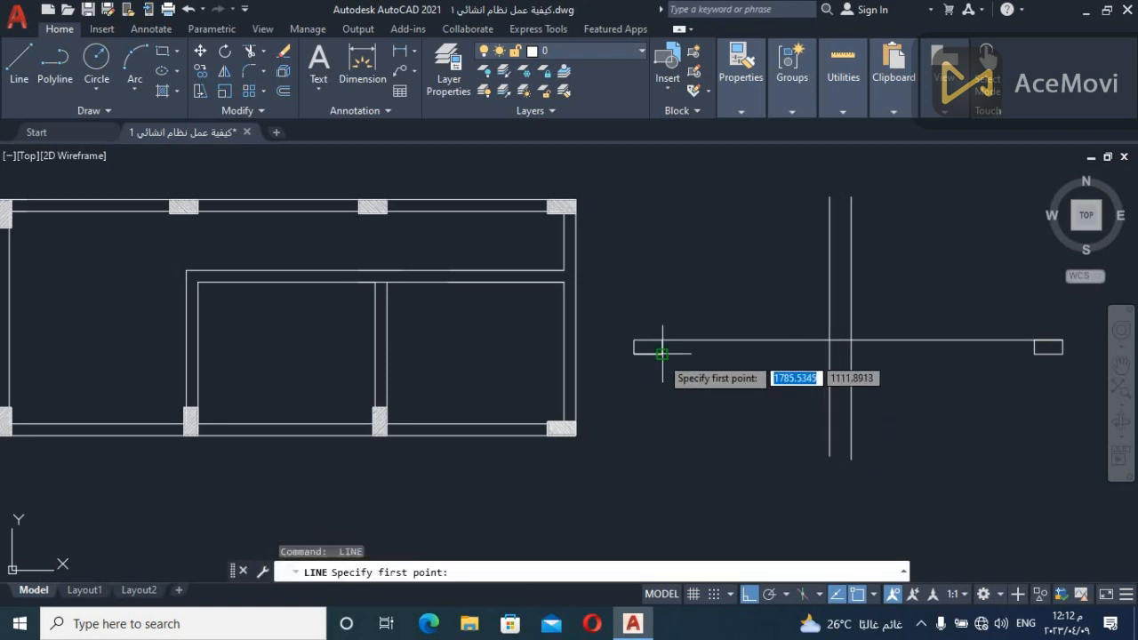
{"action": "left_click", "coordinate": [662, 352]}
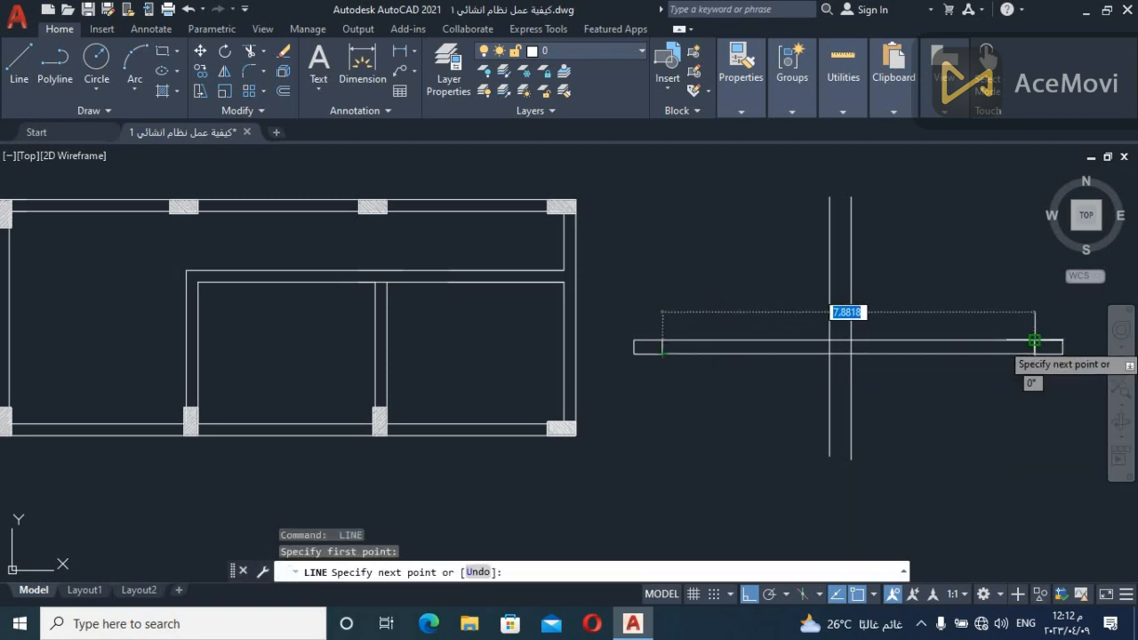
{"action": "left_click", "coordinate": [1035, 340]}
{"action": "key", "text": "Escape"}
{"action": "key", "text": "ctrl+z"}
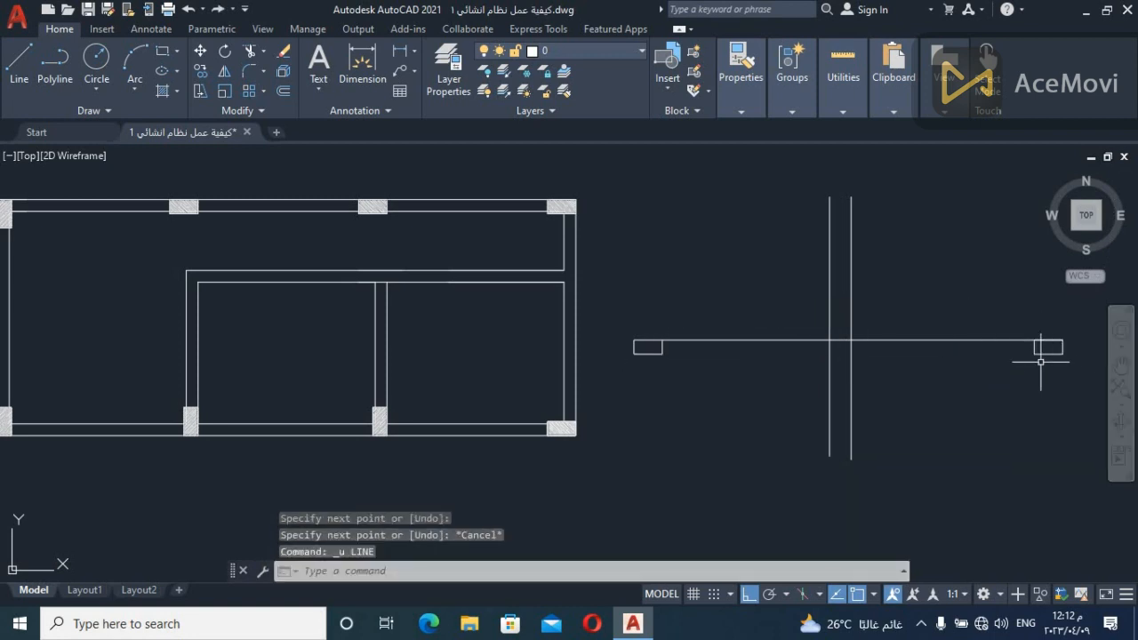
Draw a horizontal line joining the lower inner corners of the two end column outlines as the beam's second edge
{"action": "type", "text": "l"}
{"action": "key", "text": "space"}
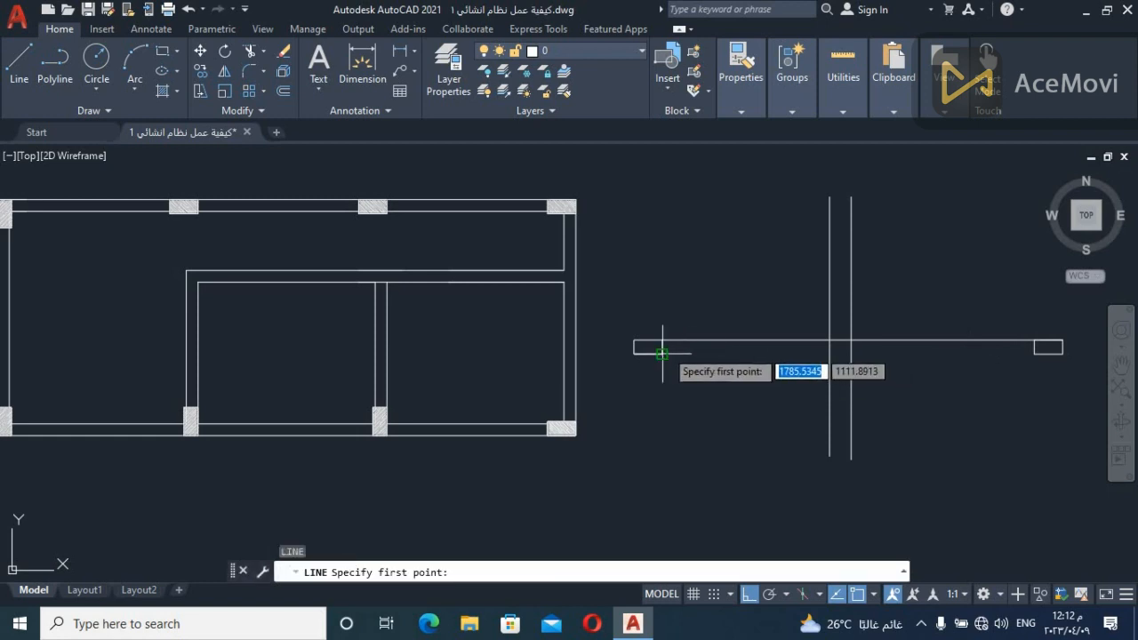
{"action": "left_click", "coordinate": [661, 352]}
{"action": "left_click", "coordinate": [1035, 353]}
{"action": "key", "text": "Escape"}
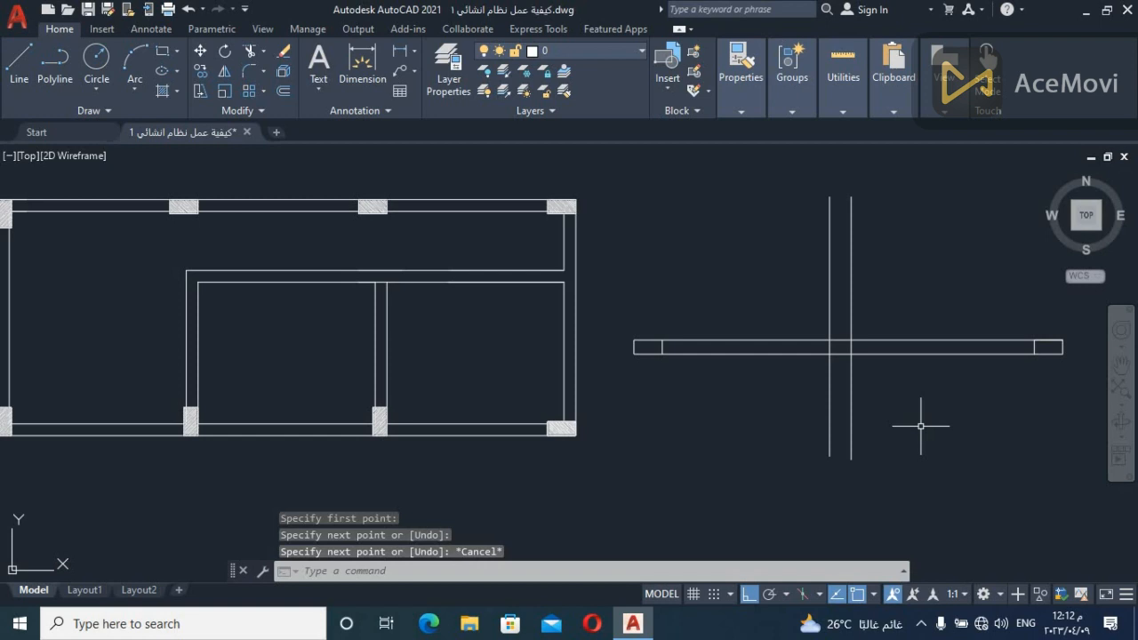
Trim both horizontal beam lines between the two vertical lines so the vertical beam runs through uninterrupted
{"action": "type", "text": "tr"}
{"action": "key", "text": "space"}
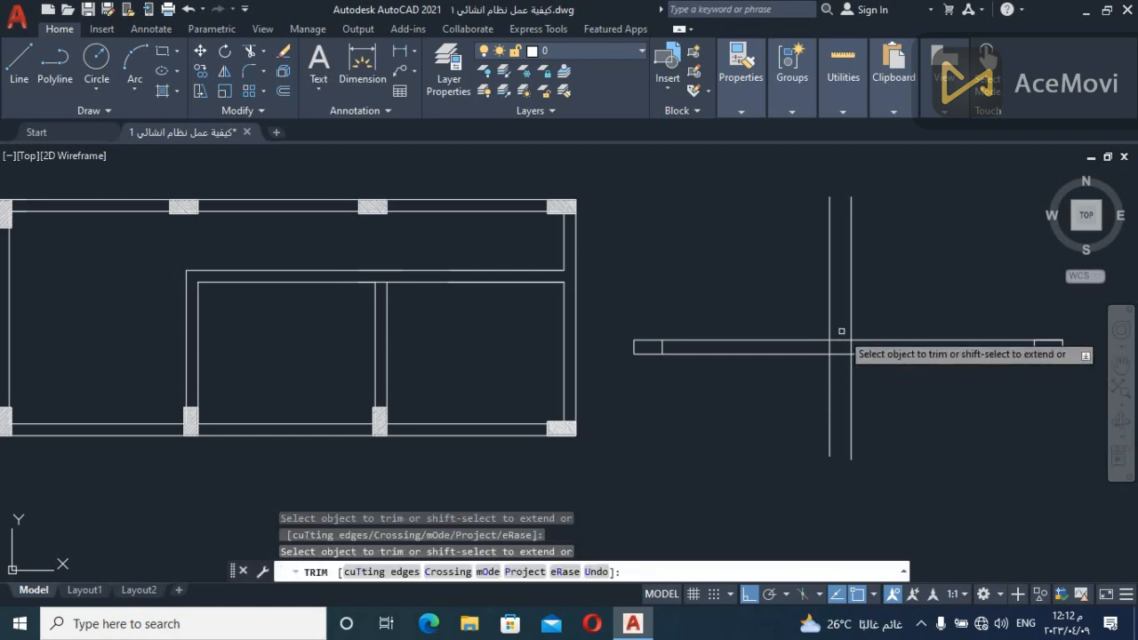
{"action": "left_click", "coordinate": [843, 331]}
{"action": "left_click", "coordinate": [844, 378]}
{"action": "key", "text": "Escape"}
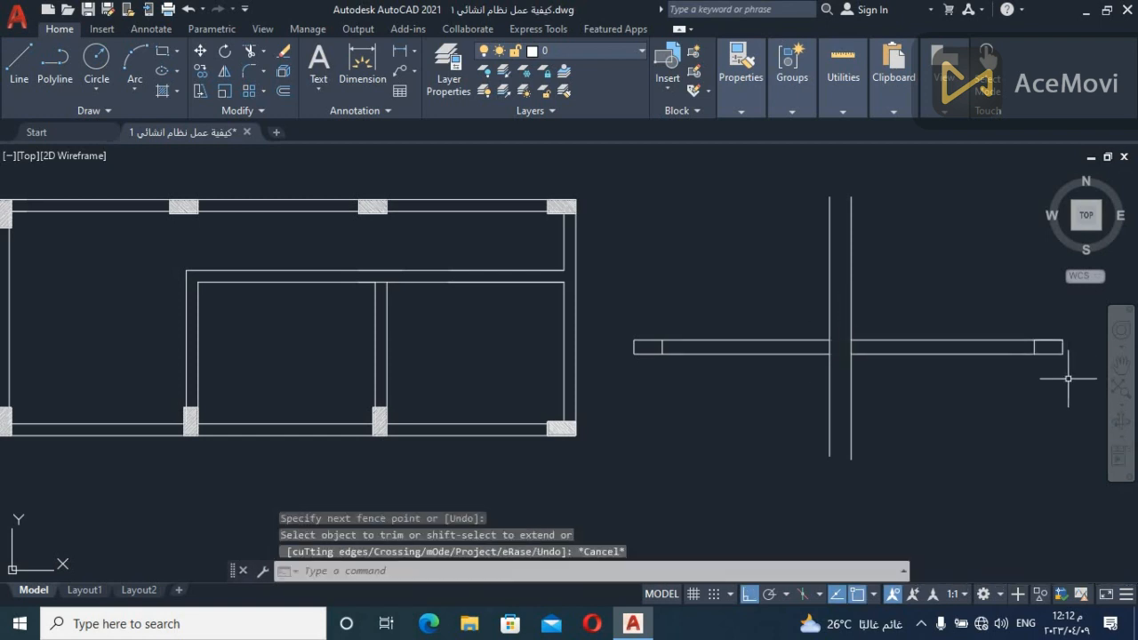
Examine the two horizontal beam halves and the continuous vertical beam in the side sketch by highlighting each one
{"action": "left_click", "coordinate": [1088, 324]}
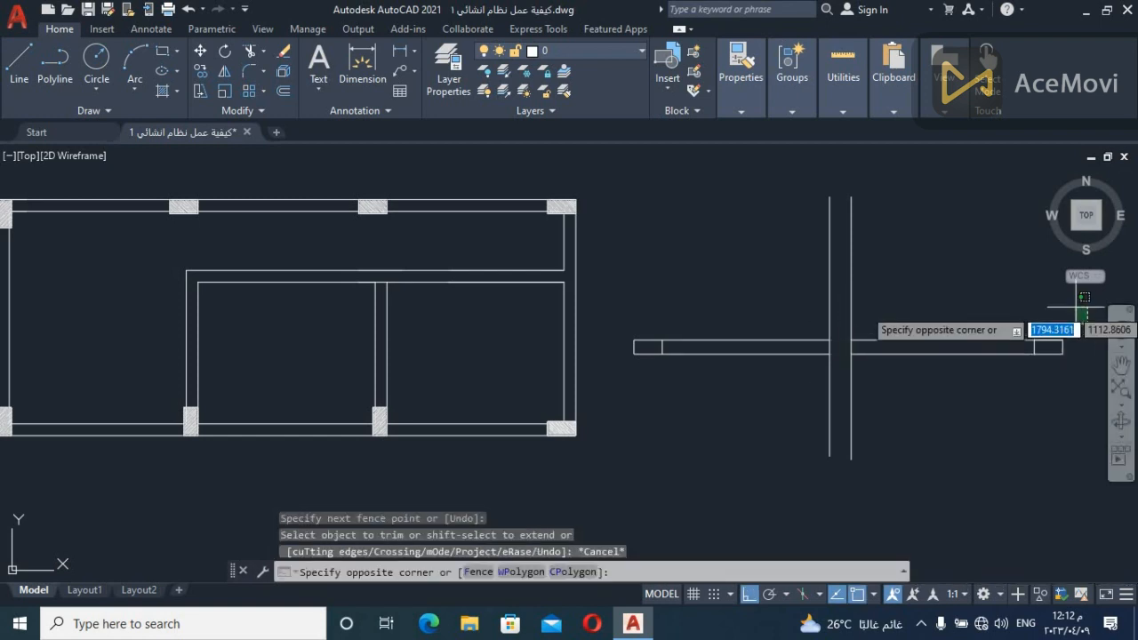
{"action": "left_click", "coordinate": [924, 444]}
{"action": "key", "text": "Escape"}
{"action": "left_click", "coordinate": [738, 436]}
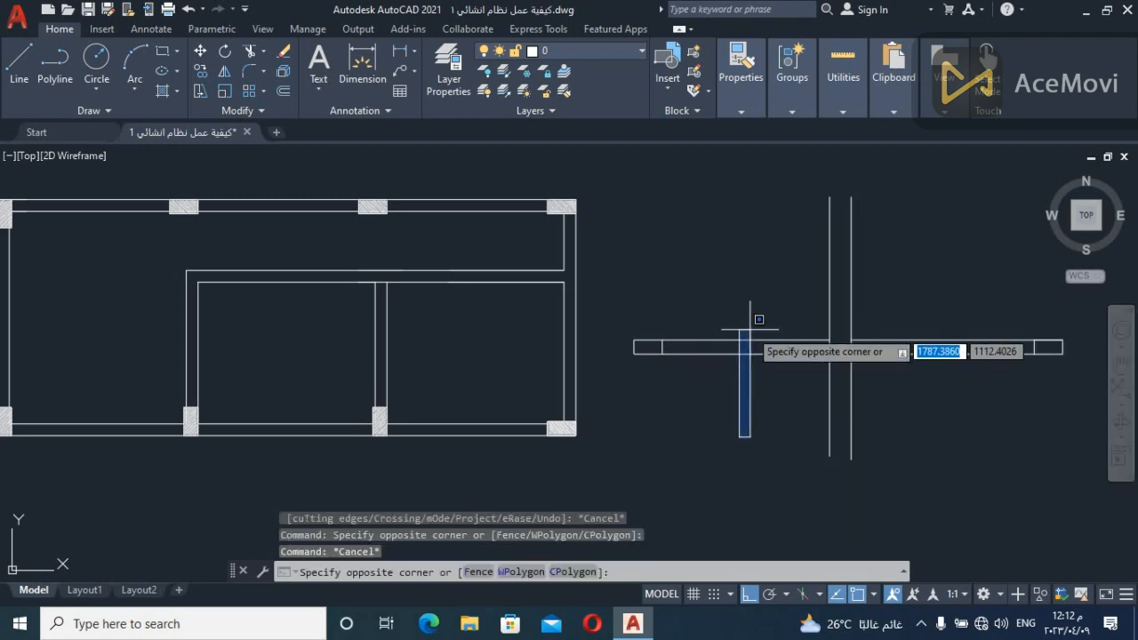
{"action": "left_click", "coordinate": [619, 270]}
{"action": "key", "text": "Escape"}
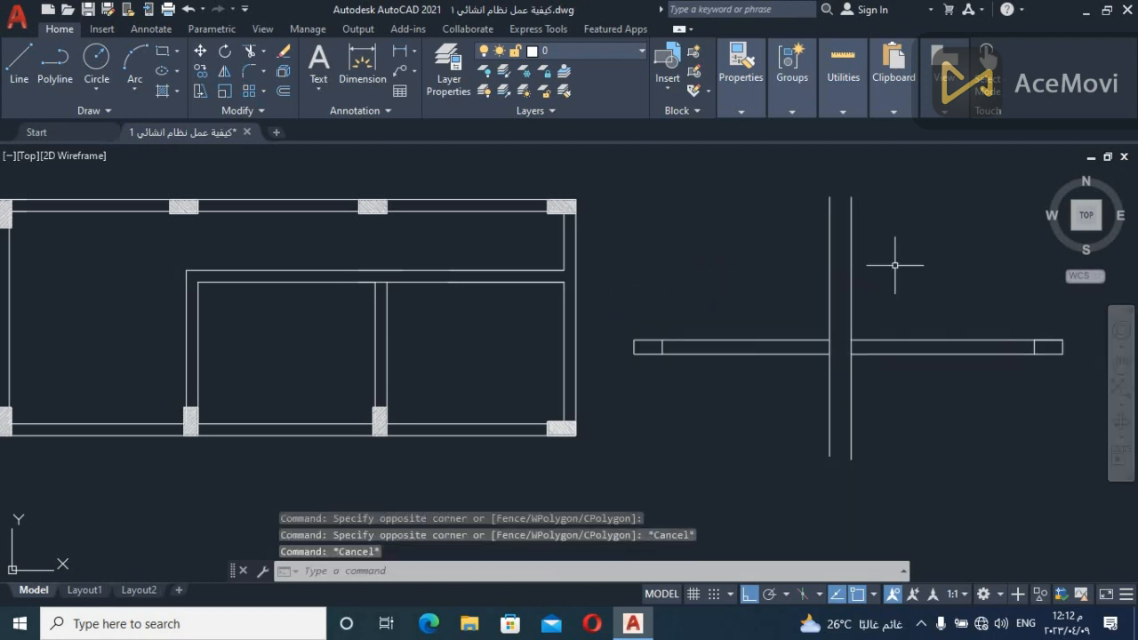
{"action": "left_click", "coordinate": [901, 234]}
{"action": "left_click", "coordinate": [762, 322]}
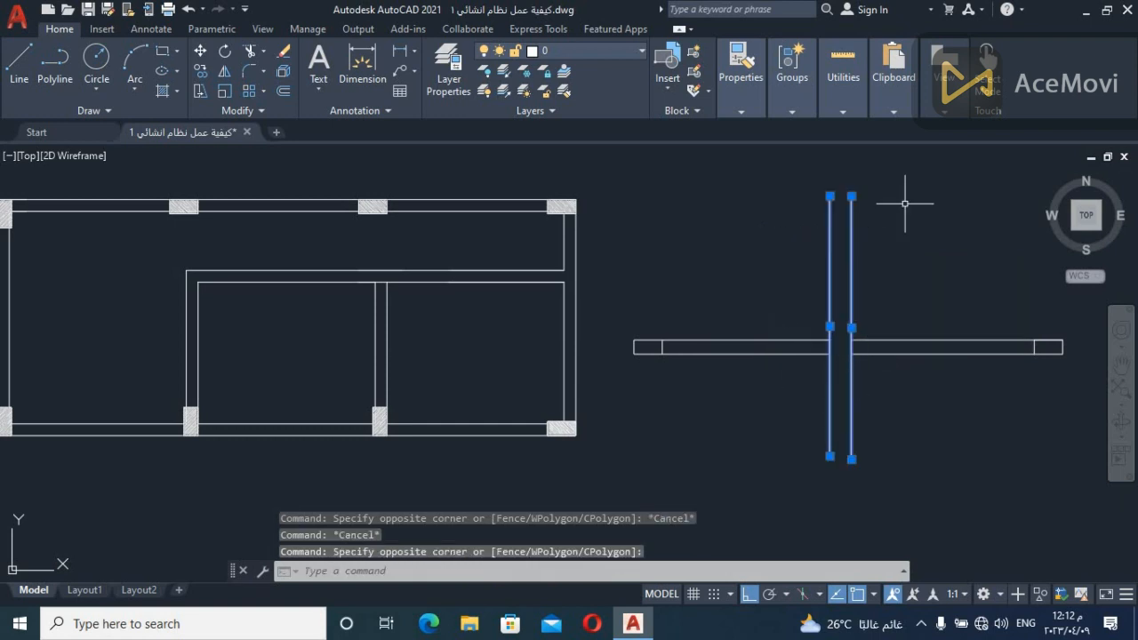
{"action": "left_click", "coordinate": [888, 239]}
{"action": "left_click", "coordinate": [947, 253]}
{"action": "key", "text": "Escape"}
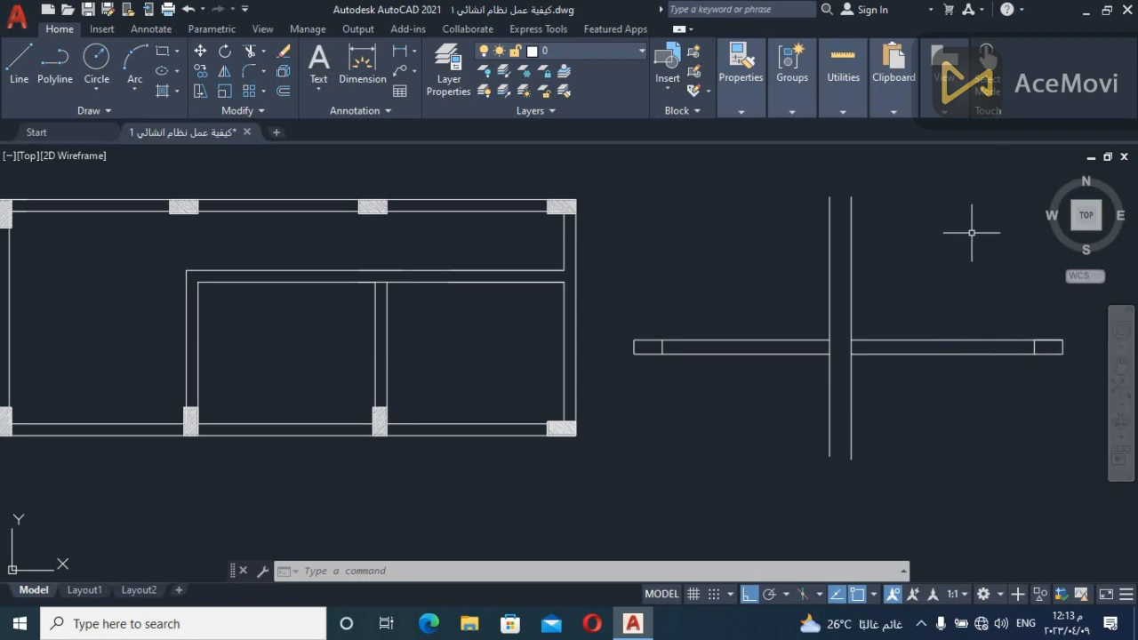
Erase the entire crossing-beam sketch beside the floor plan
{"action": "scroll", "coordinate": [1009, 239], "scroll_direction": "down", "scroll_amount": 2}
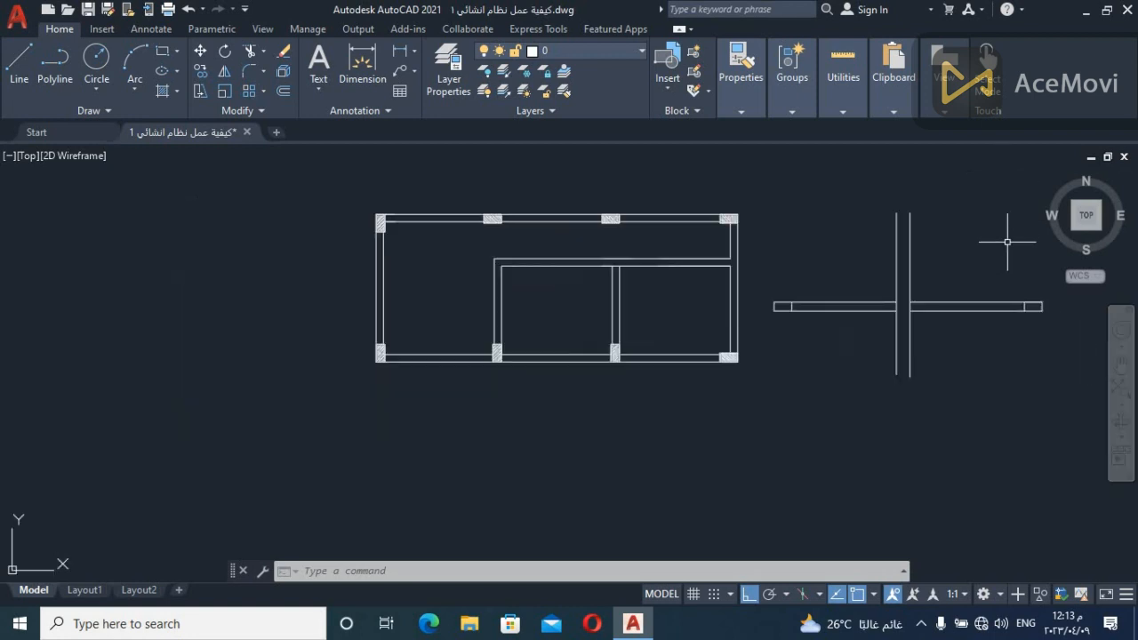
{"action": "left_click", "coordinate": [1028, 270]}
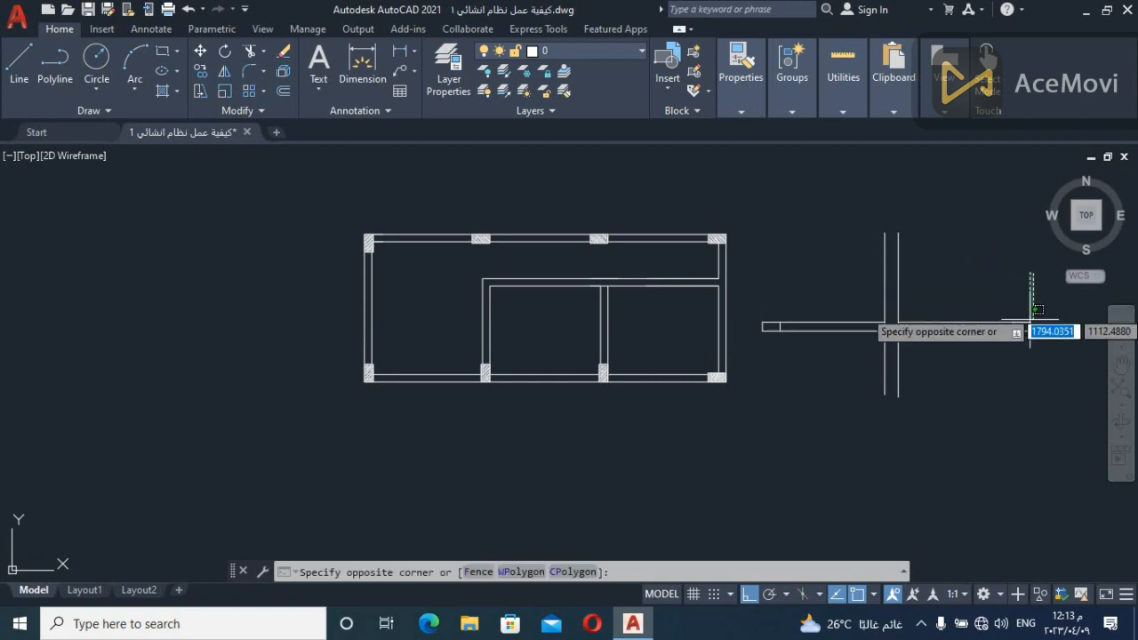
{"action": "left_click", "coordinate": [752, 426]}
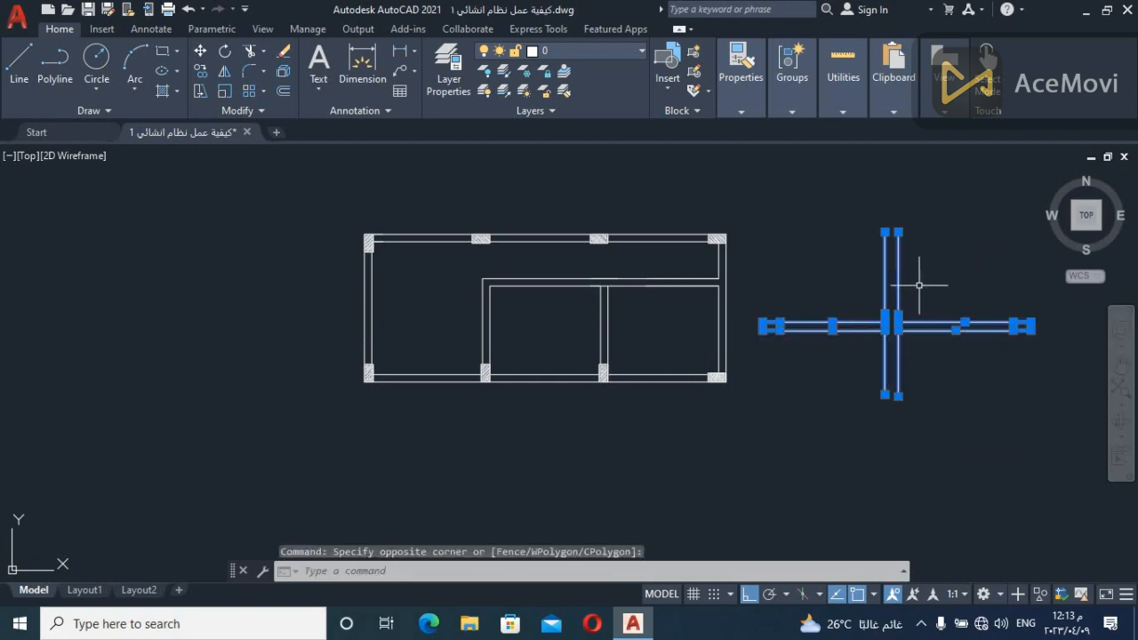
{"action": "key", "text": "Delete"}
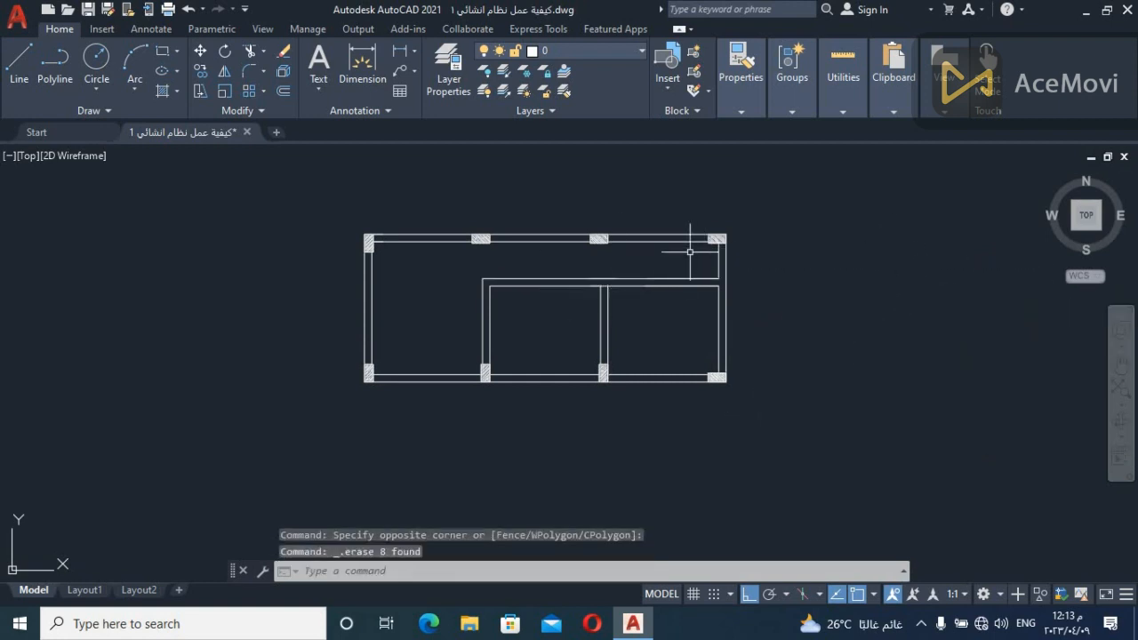
Examine the floor plan's long interior beam and its junction with the outer end beam between the two corner columns
{"action": "middle_click_drag", "start_coordinate": [655, 262], "coordinate": [682, 195]}
{"action": "scroll", "coordinate": [689, 282], "scroll_direction": "up", "scroll_amount": 2}
{"action": "middle_click_drag", "start_coordinate": [715, 297], "coordinate": [701, 328]}
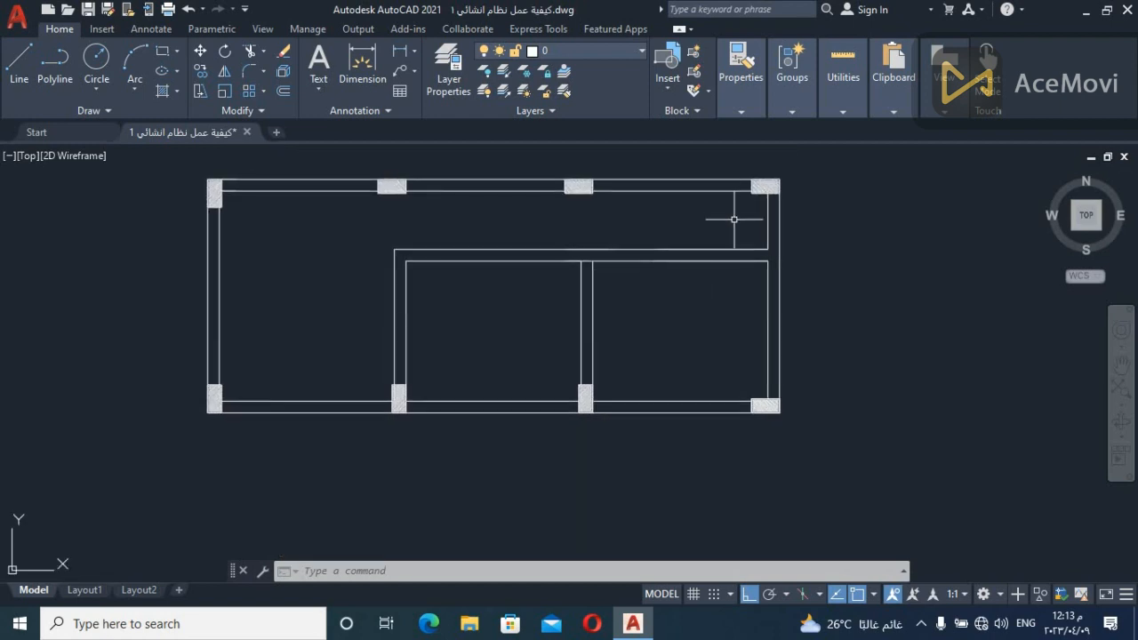
{"action": "left_click", "coordinate": [731, 217]}
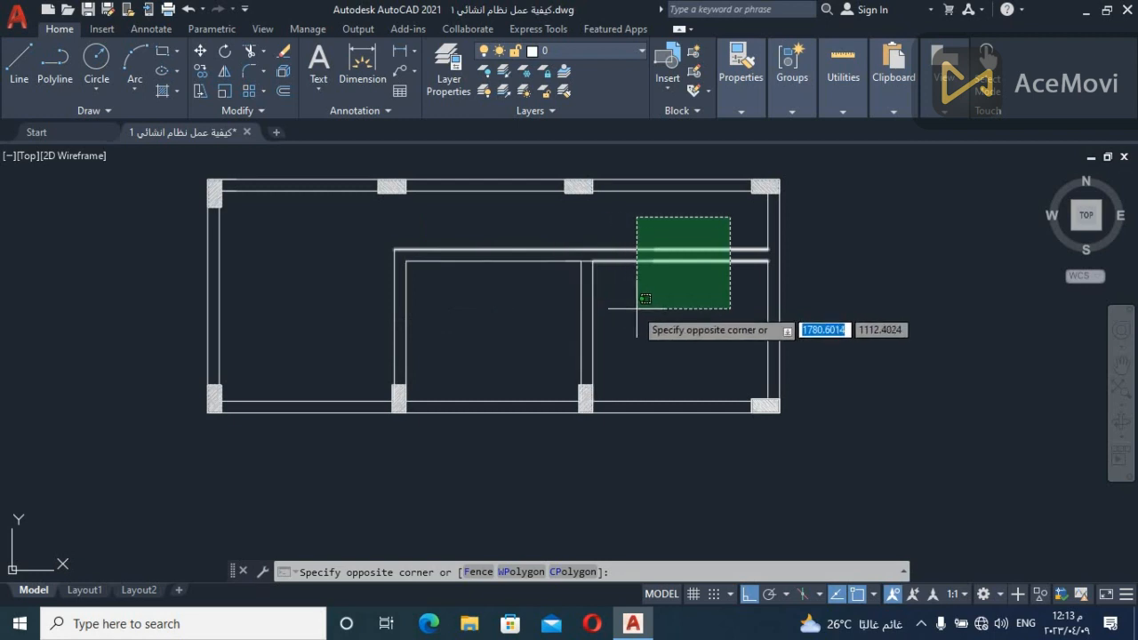
{"action": "left_click", "coordinate": [634, 275]}
{"action": "key", "text": "Escape"}
{"action": "scroll", "coordinate": [776, 257], "scroll_direction": "up", "scroll_amount": 2}
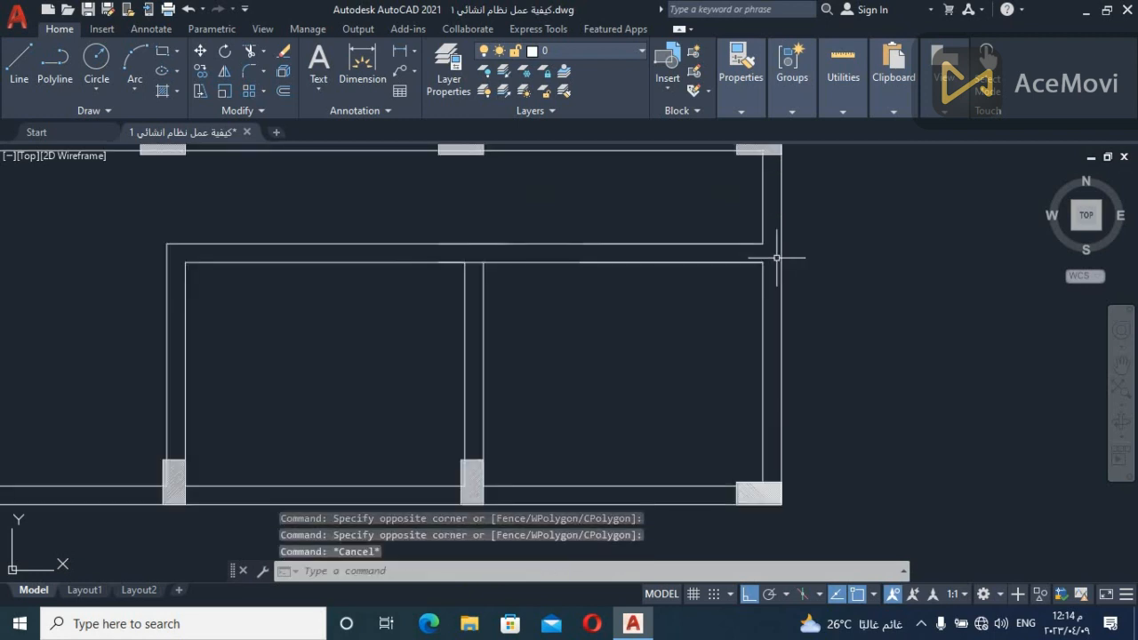
{"action": "scroll", "coordinate": [776, 258], "scroll_direction": "down", "scroll_amount": 2}
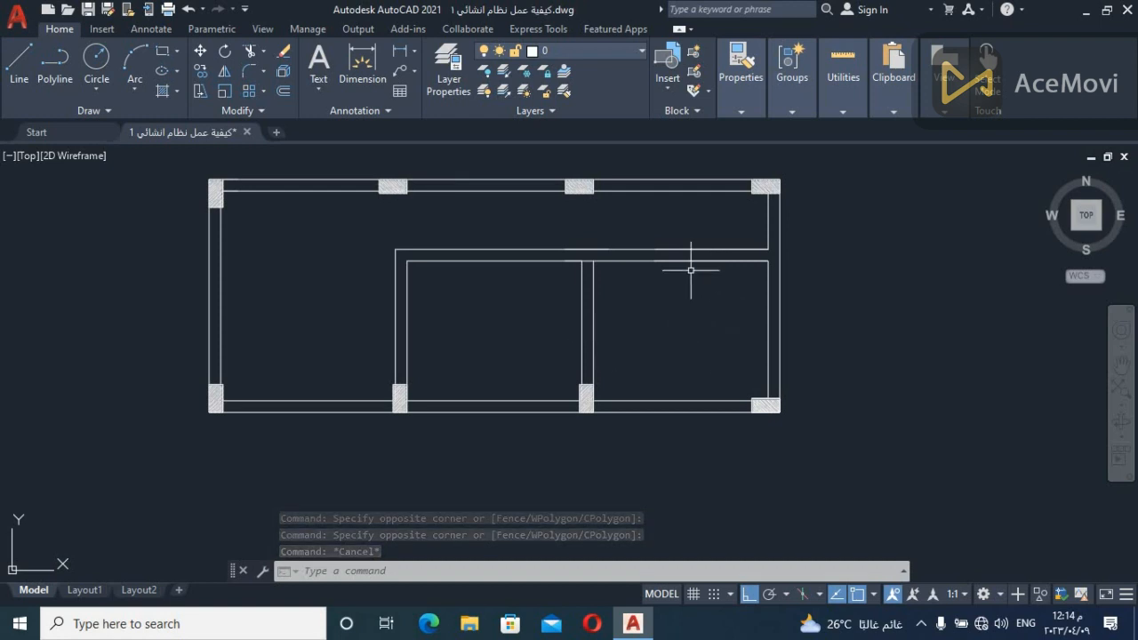
{"action": "scroll", "coordinate": [775, 297], "scroll_direction": "up", "scroll_amount": 2}
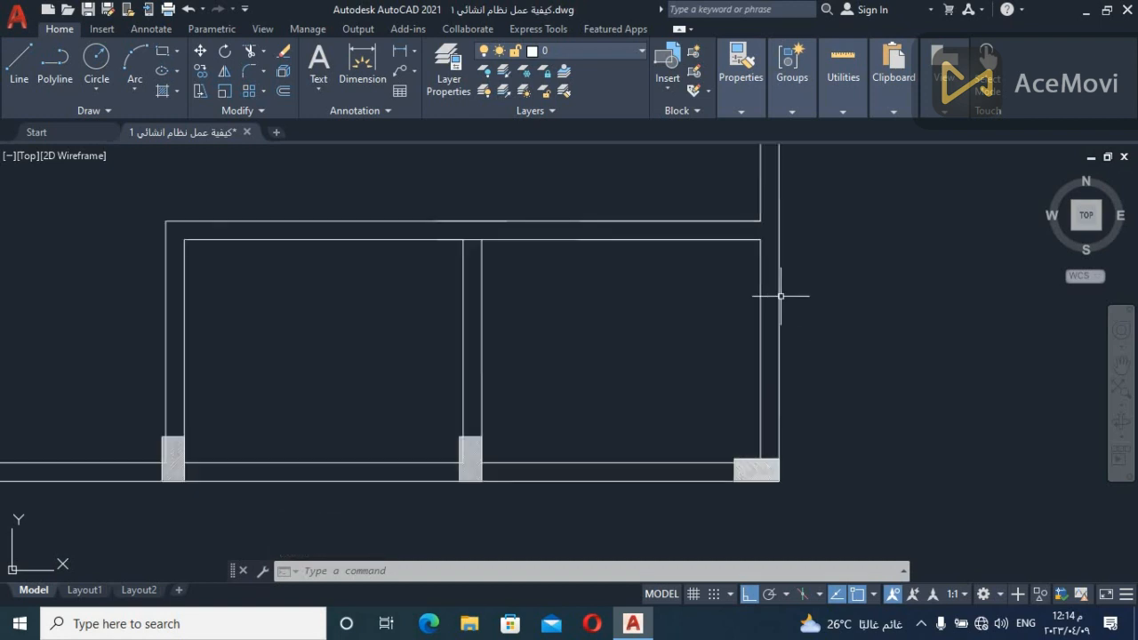
{"action": "middle_click_drag", "start_coordinate": [774, 228], "coordinate": [687, 299]}
{"action": "scroll", "coordinate": [680, 312], "scroll_direction": "up", "scroll_amount": 2}
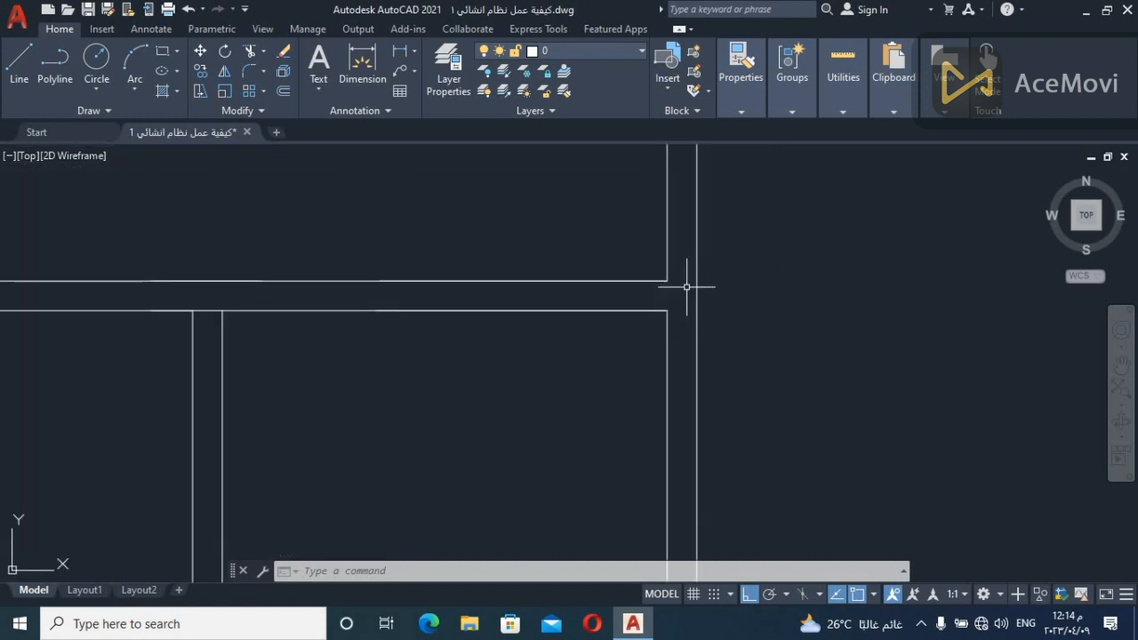
{"action": "scroll", "coordinate": [687, 291], "scroll_direction": "down", "scroll_amount": 2}
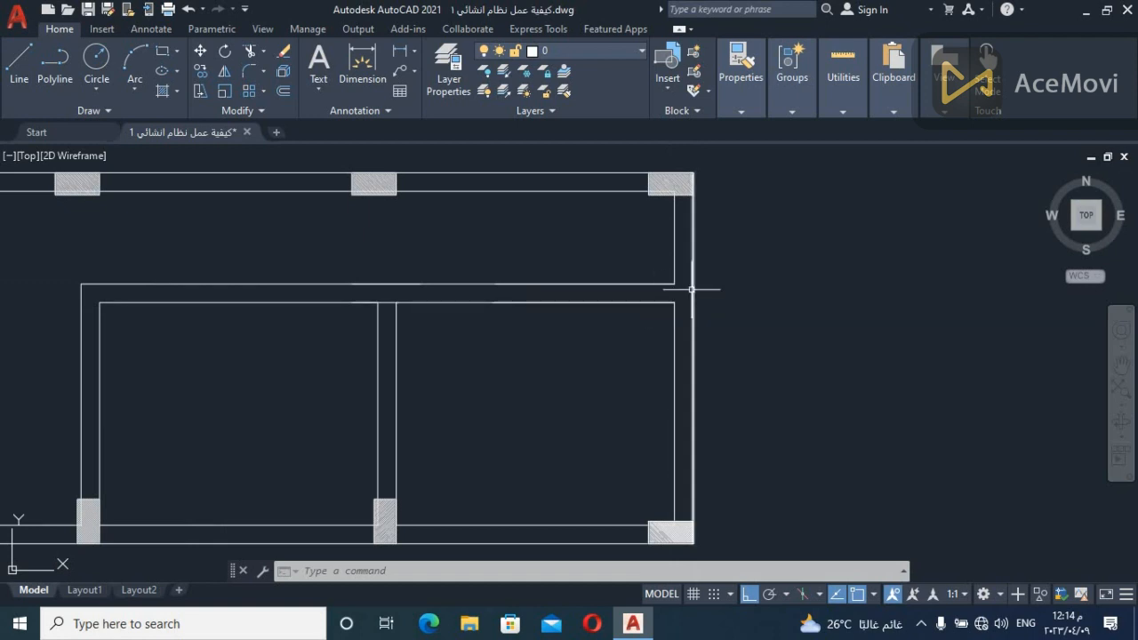
{"action": "middle_click_drag", "start_coordinate": [677, 292], "coordinate": [707, 278]}
{"action": "scroll", "coordinate": [707, 277], "scroll_direction": "down", "scroll_amount": 2}
{"action": "scroll", "coordinate": [707, 277], "scroll_direction": "up", "scroll_amount": 2}
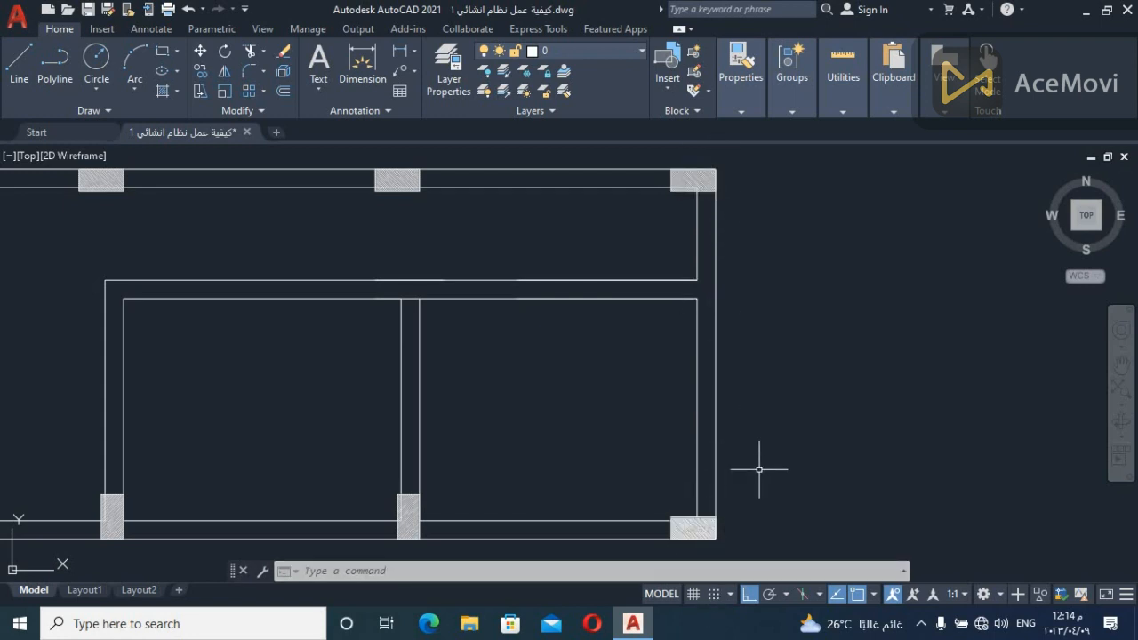
Draw a short line closing the gap in the outer end beam's inner edge where the long interior beam meets it
{"action": "type", "text": "l"}
{"action": "key", "text": "Return"}
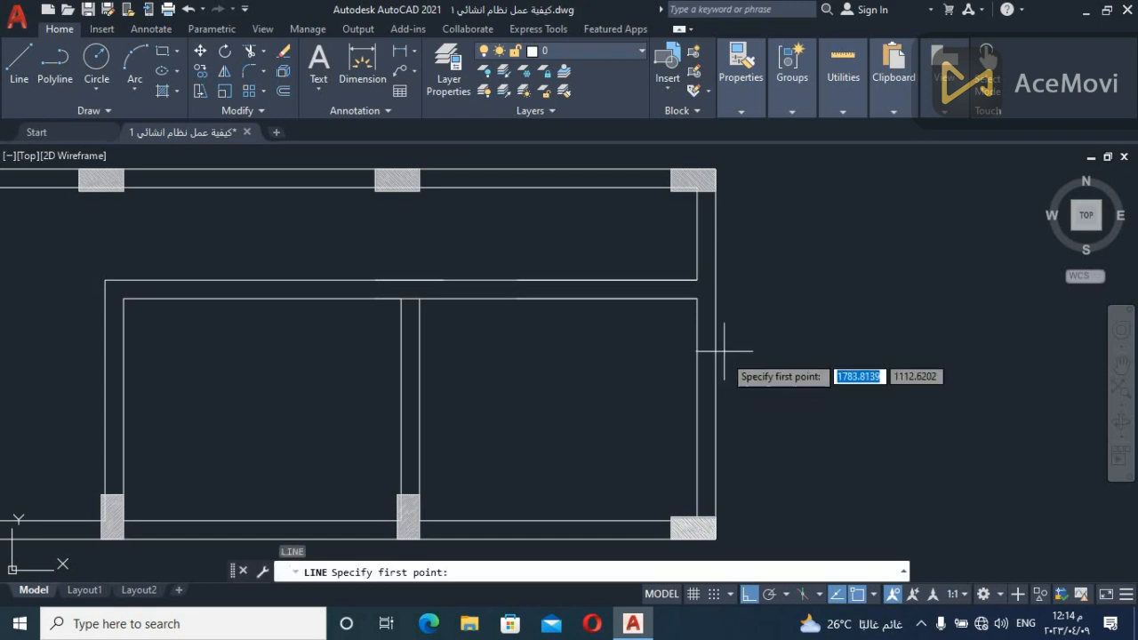
{"action": "left_click", "coordinate": [697, 298]}
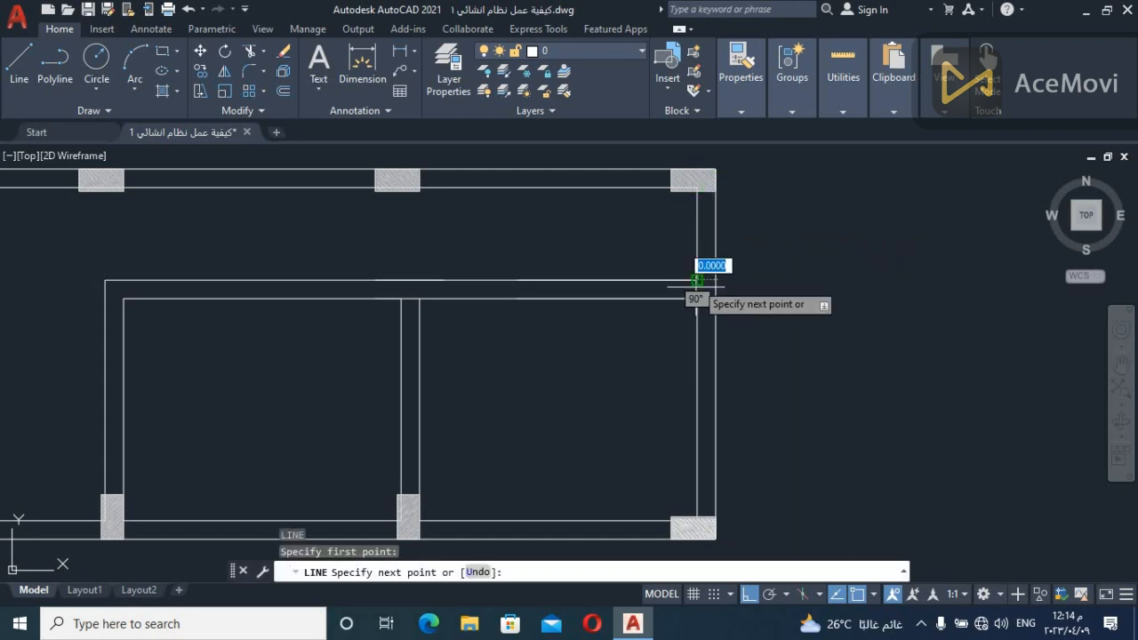
{"action": "key", "text": "Escape"}
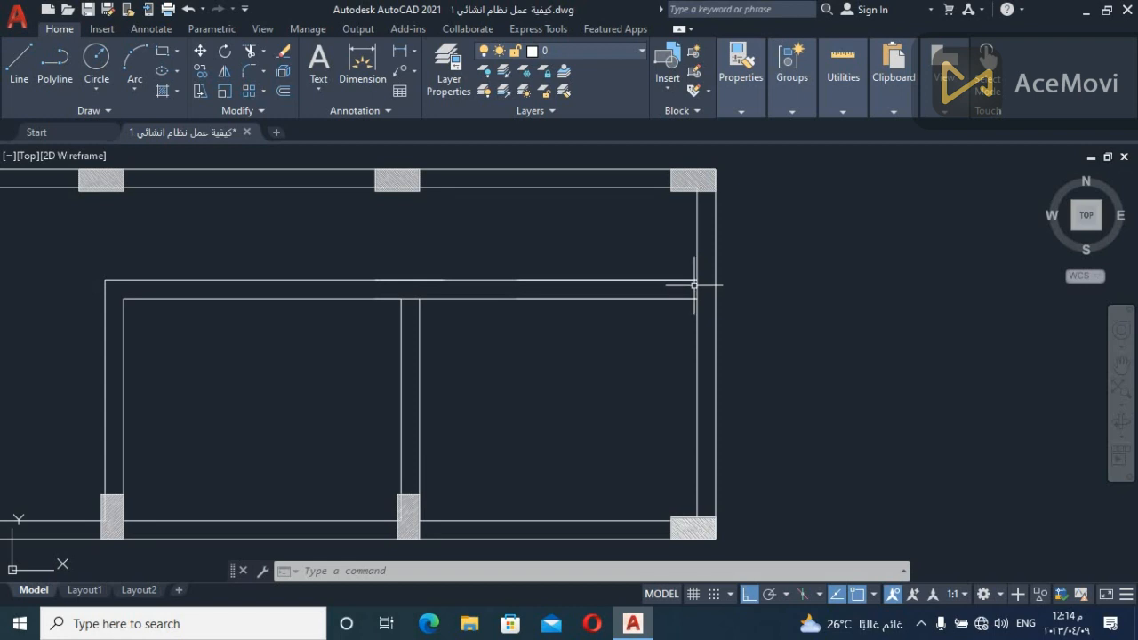
Examine the corner where the long interior beam meets the vertical beam by highlighting its edge lines
{"action": "left_click", "coordinate": [740, 222]}
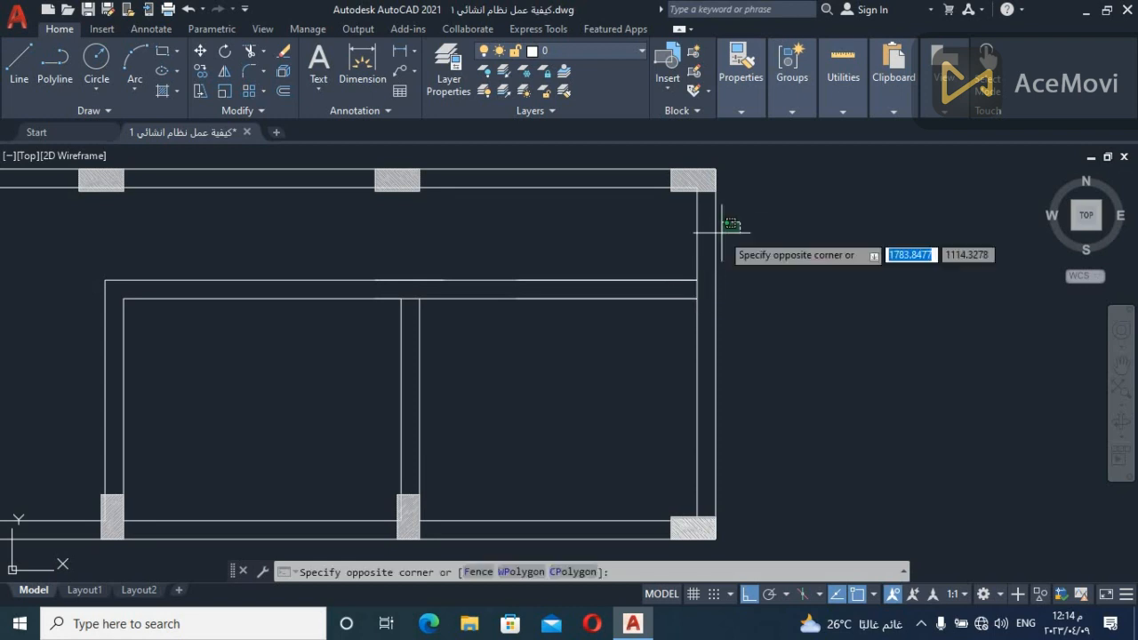
{"action": "left_click", "coordinate": [762, 241]}
{"action": "left_click", "coordinate": [178, 231]}
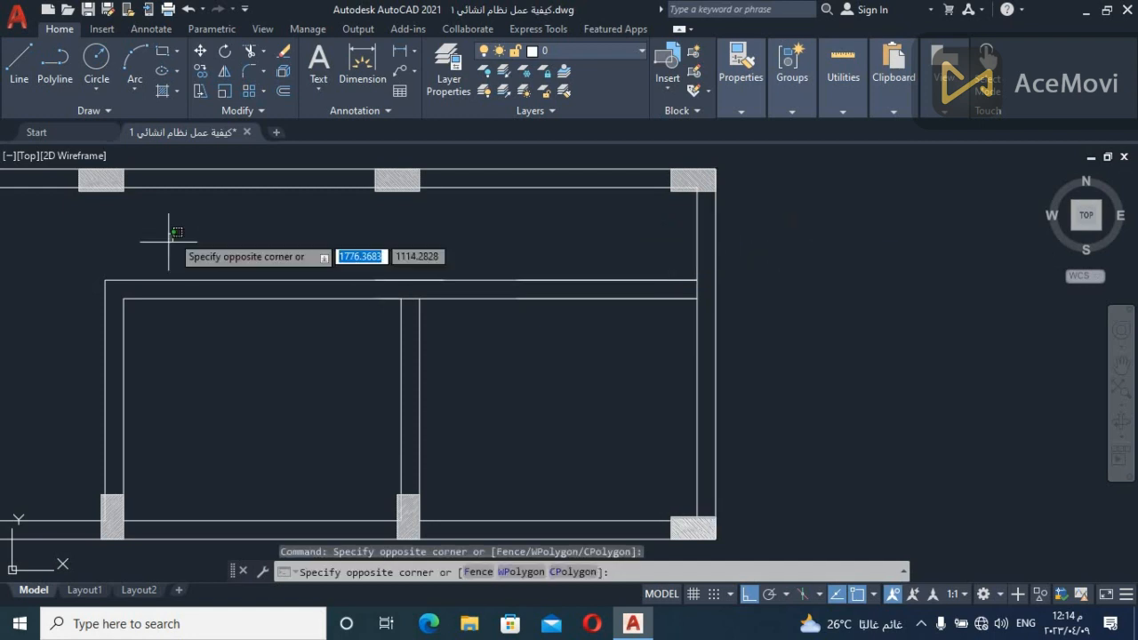
{"action": "left_click", "coordinate": [88, 329]}
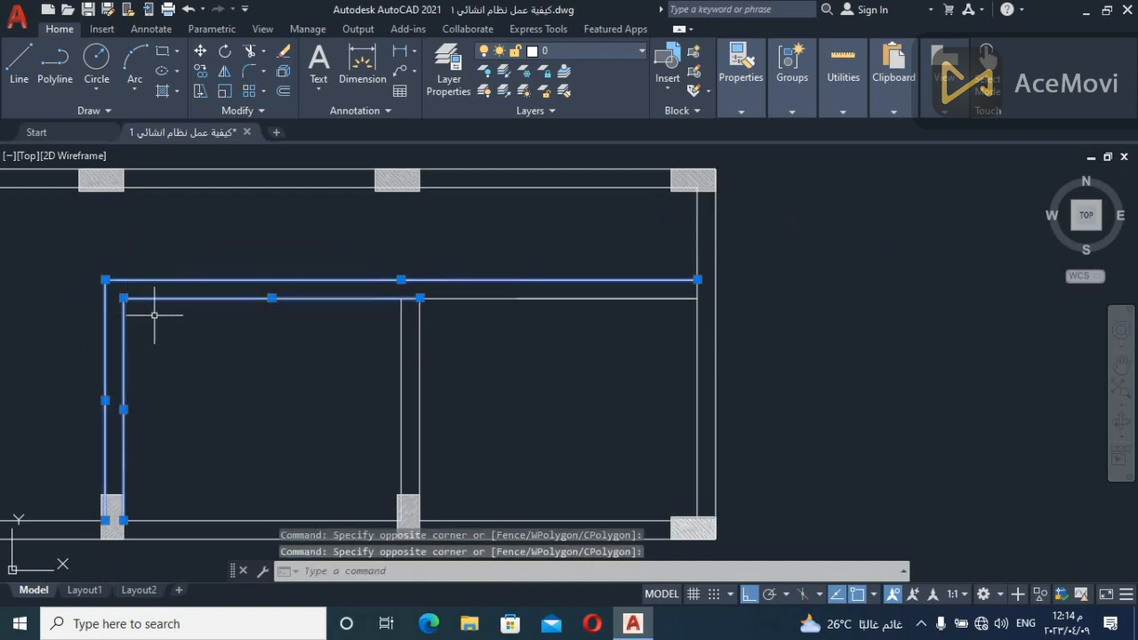
{"action": "key", "text": "Escape"}
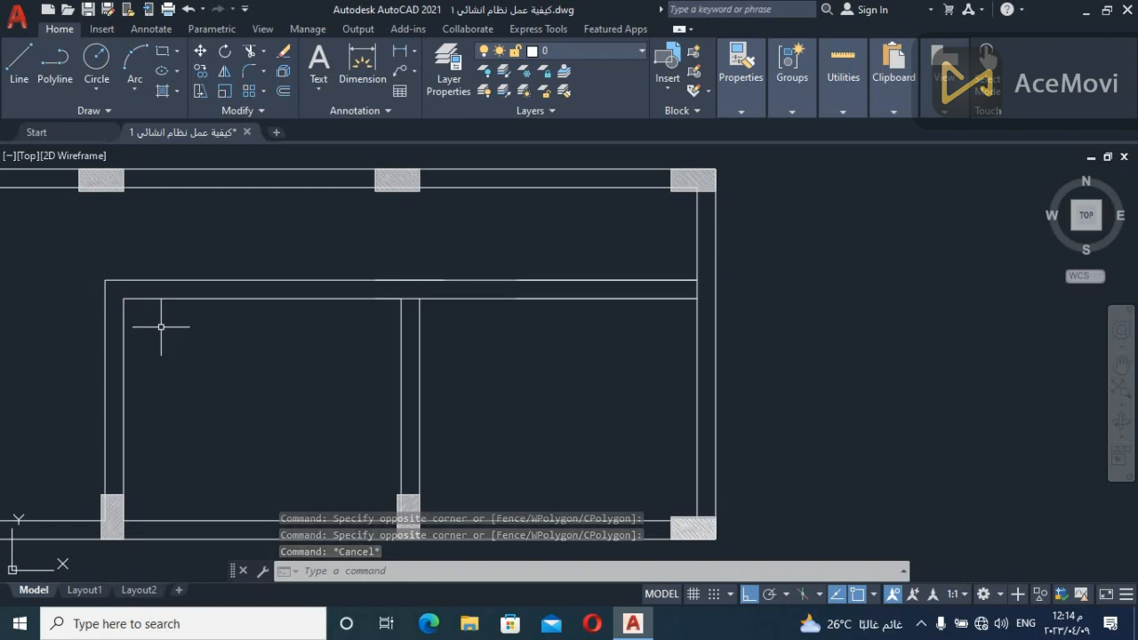
Draw a vertical line from the interior beam's inner corner up past its upper edge, in line with the vertical beam's inner edge
{"action": "type", "text": "l"}
{"action": "key", "text": "Return"}
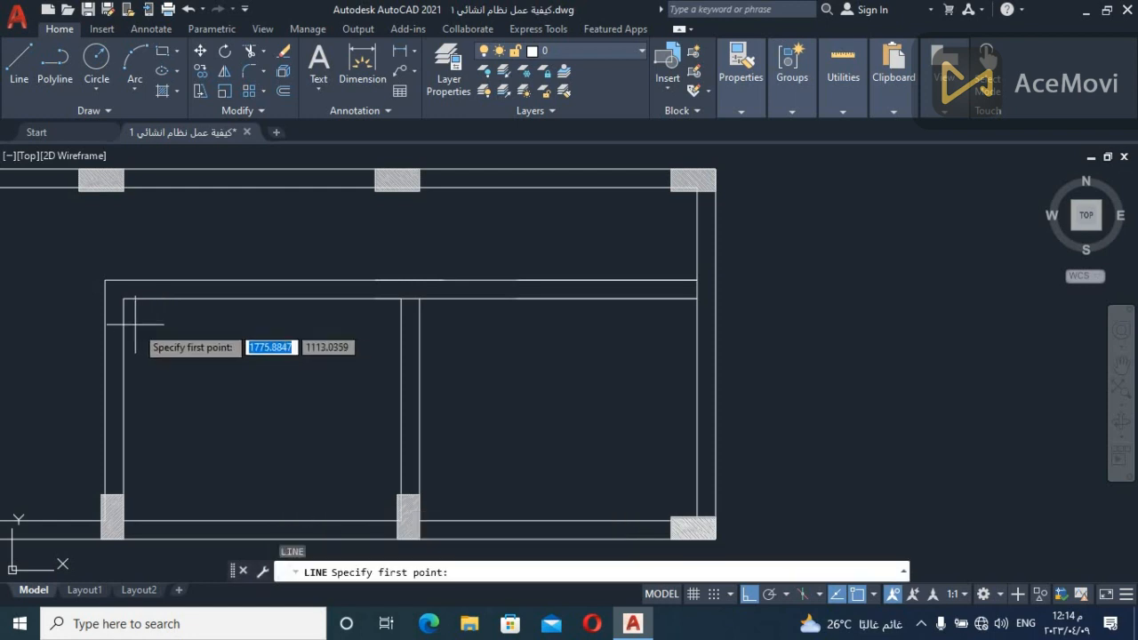
{"action": "left_click", "coordinate": [106, 281]}
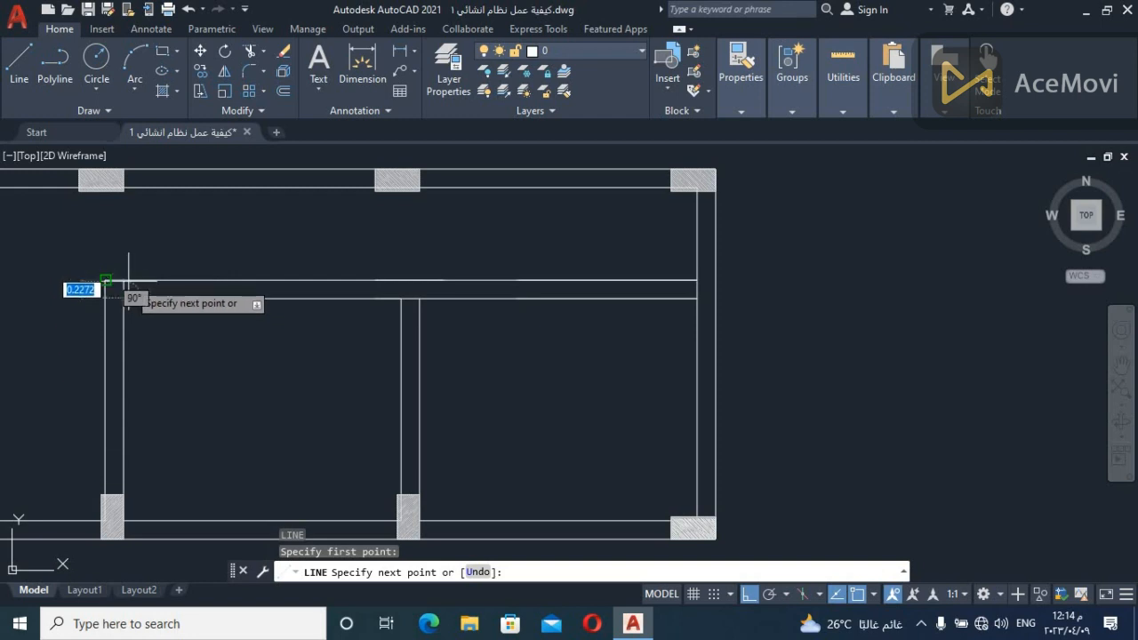
{"action": "left_click", "coordinate": [128, 257]}
{"action": "key", "text": "Escape"}
Trim the part of the new vertical line that projects above the long interior beam's upper edge
{"action": "type", "text": "tr"}
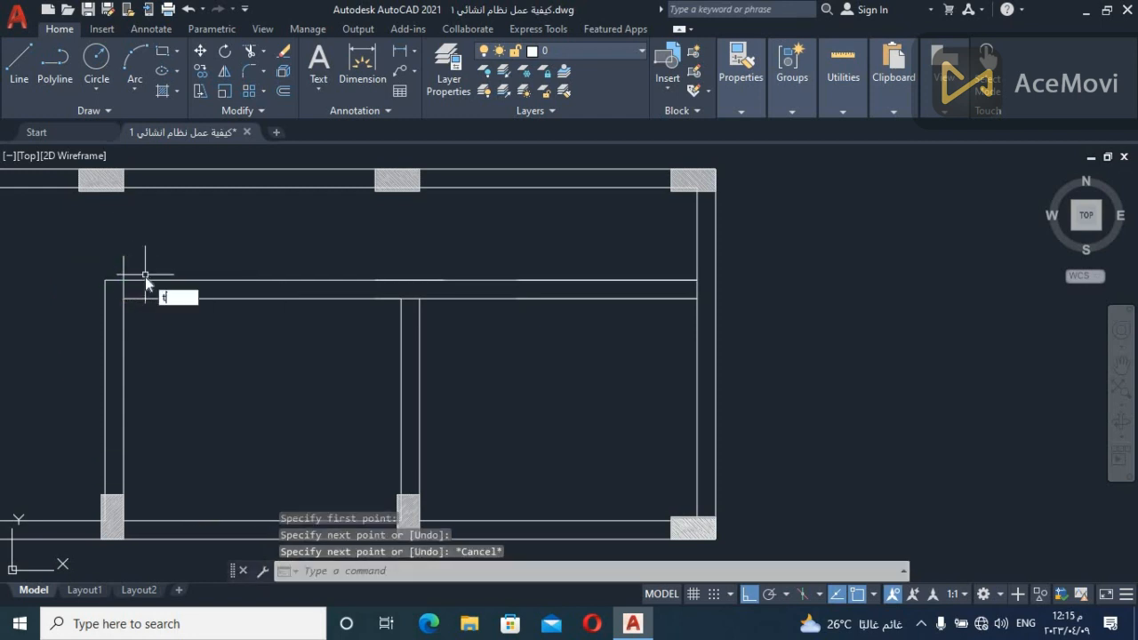
{"action": "key", "text": "Return"}
{"action": "left_click", "coordinate": [155, 252]}
{"action": "left_click", "coordinate": [112, 266]}
{"action": "key", "text": "Return"}
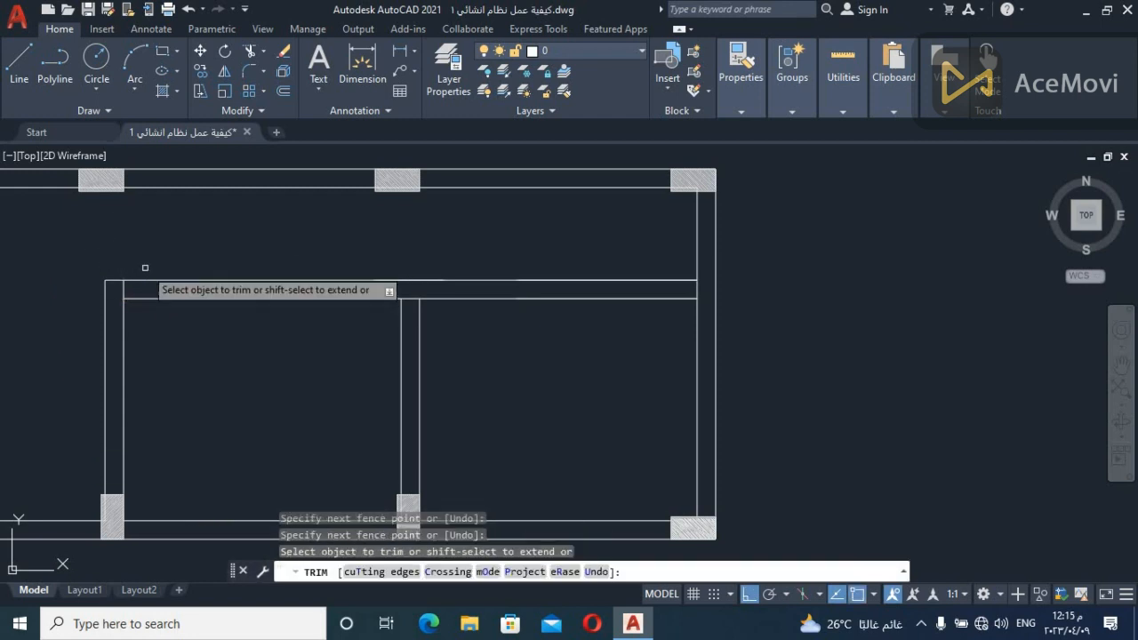
{"action": "key", "text": "Escape"}
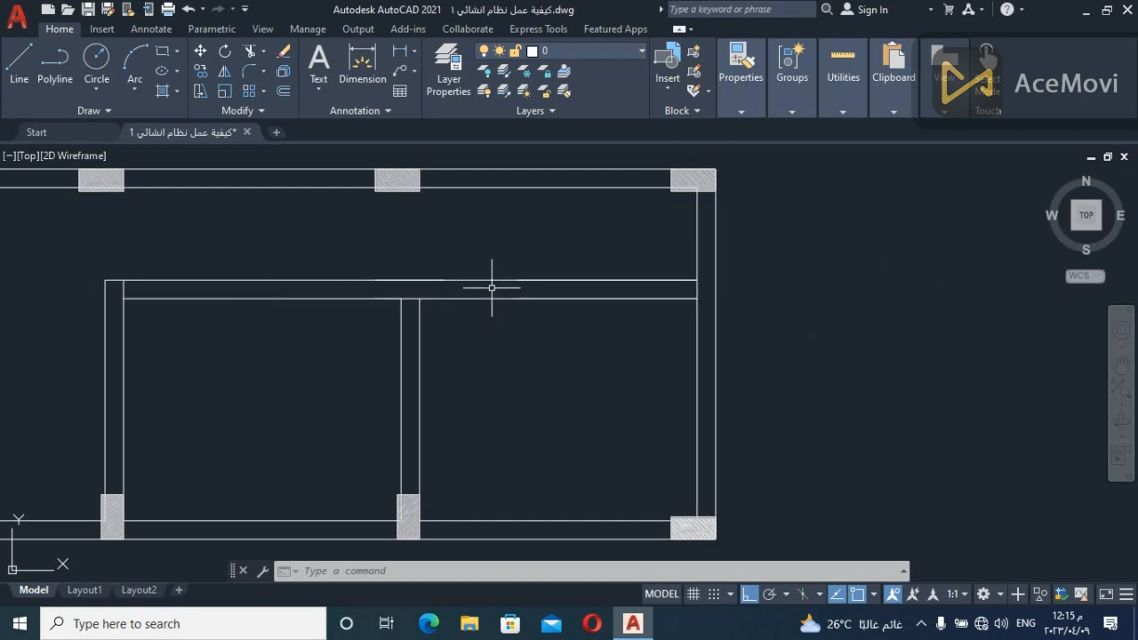
Examine both ends of the long interior beam, the vertical beam with its lower column, and the open span above their corner
{"action": "left_click", "coordinate": [737, 282]}
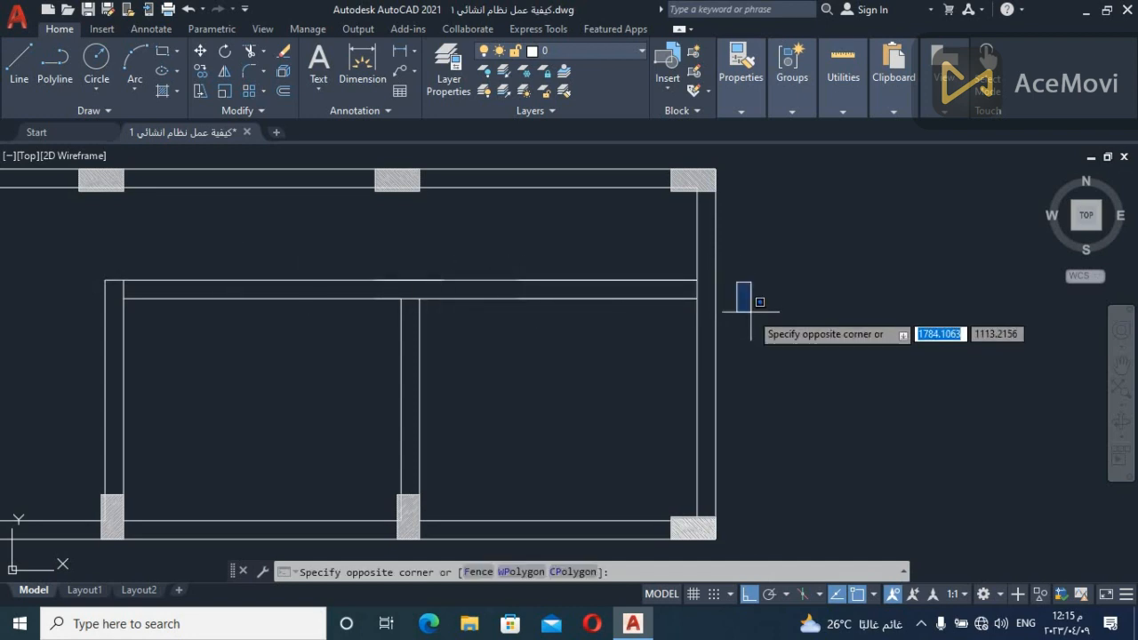
{"action": "left_click", "coordinate": [752, 311]}
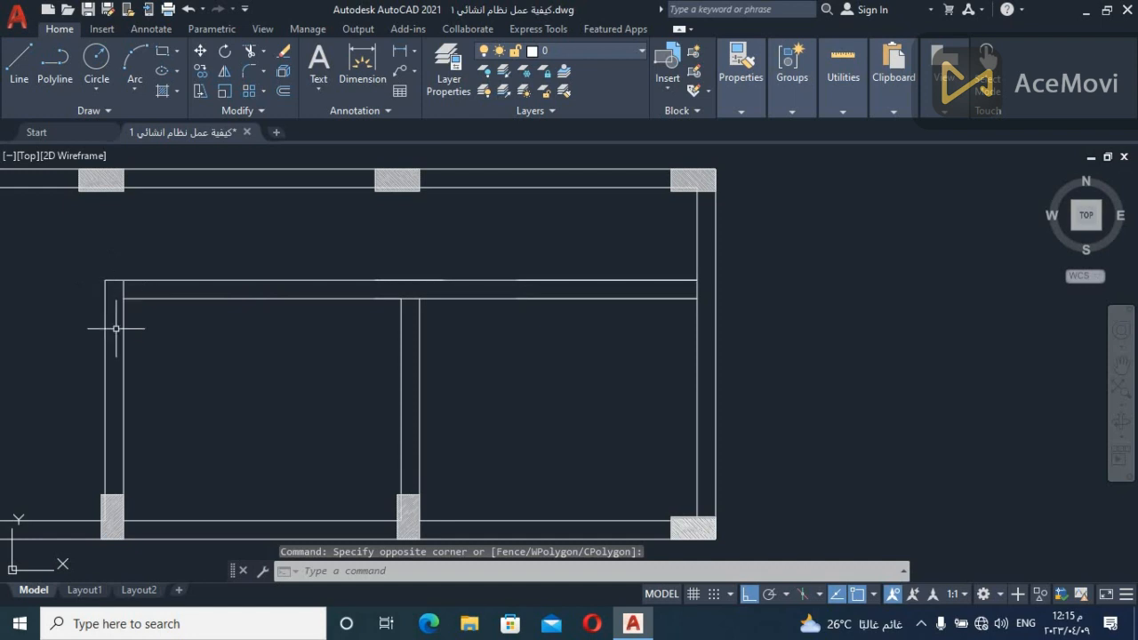
{"action": "left_click", "coordinate": [28, 320]}
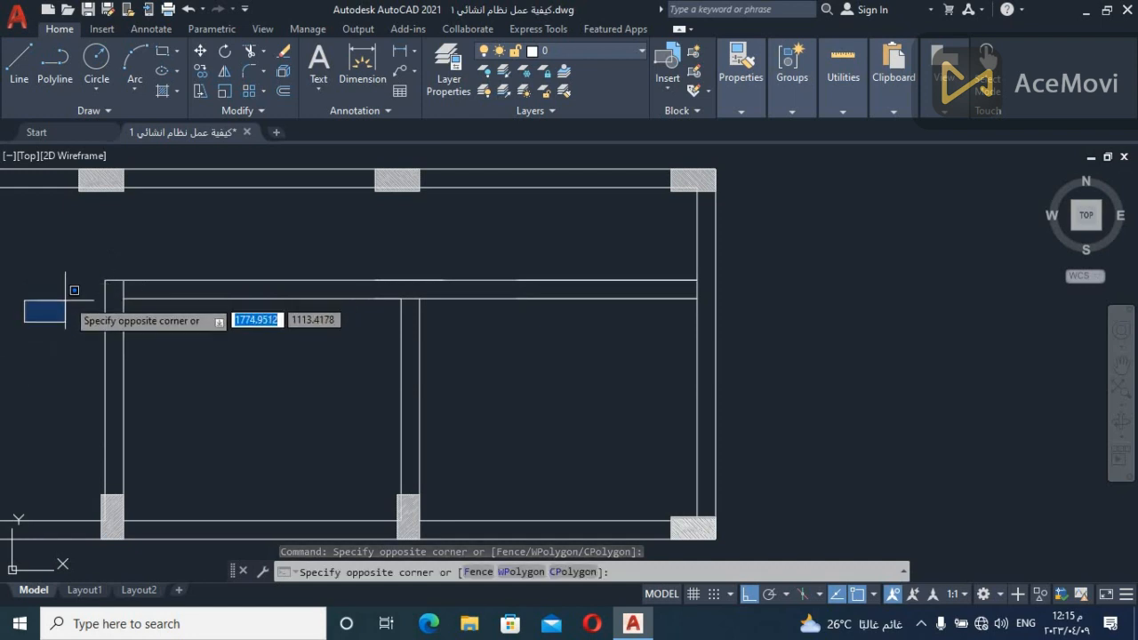
{"action": "left_click", "coordinate": [56, 313]}
{"action": "left_click", "coordinate": [47, 328]}
{"action": "left_click", "coordinate": [85, 285]}
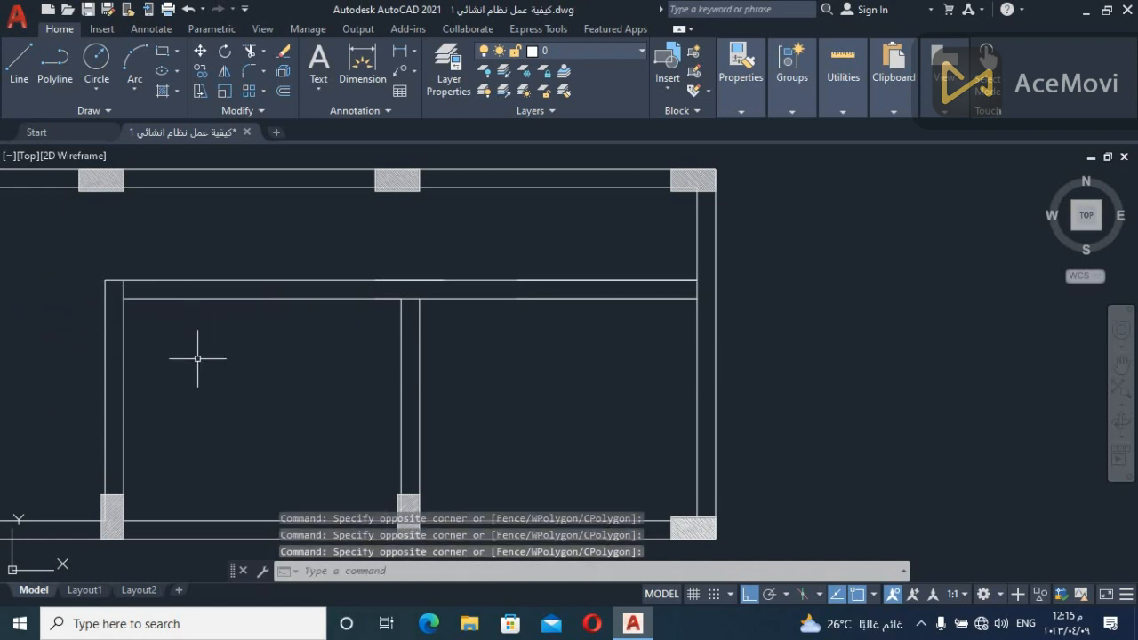
{"action": "left_click", "coordinate": [222, 386]}
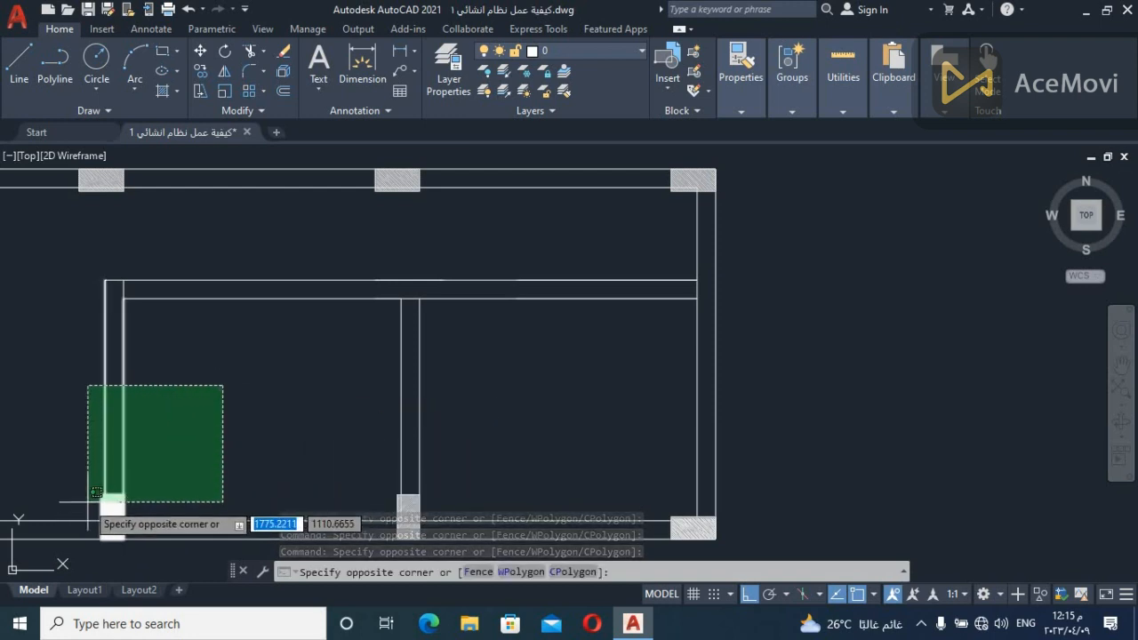
{"action": "left_click", "coordinate": [168, 449]}
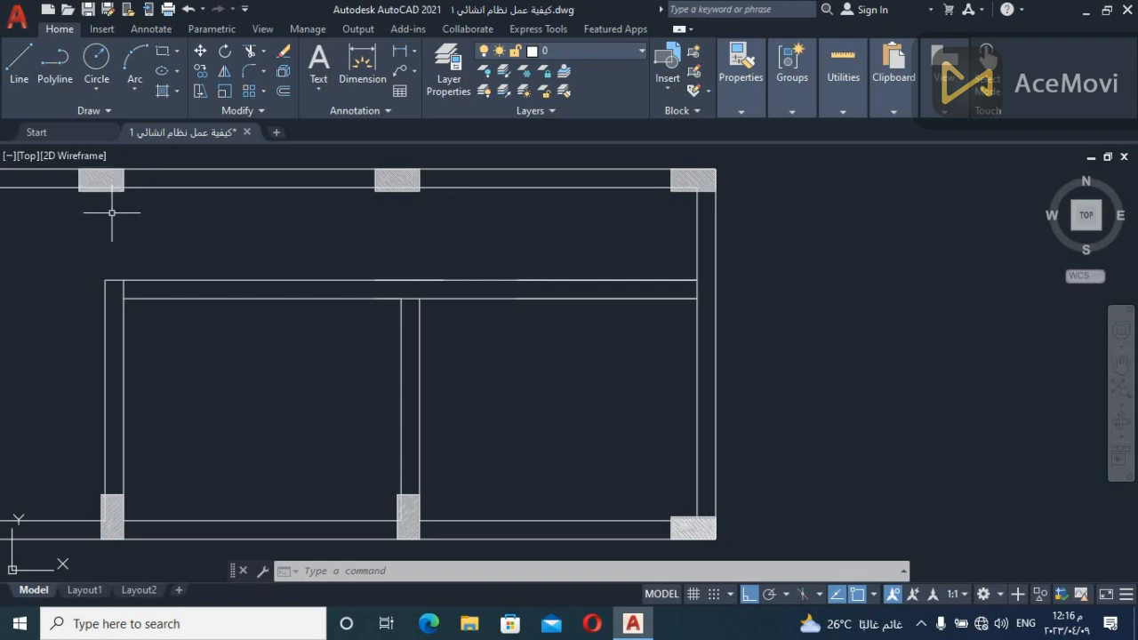
{"action": "left_click", "coordinate": [190, 376]}
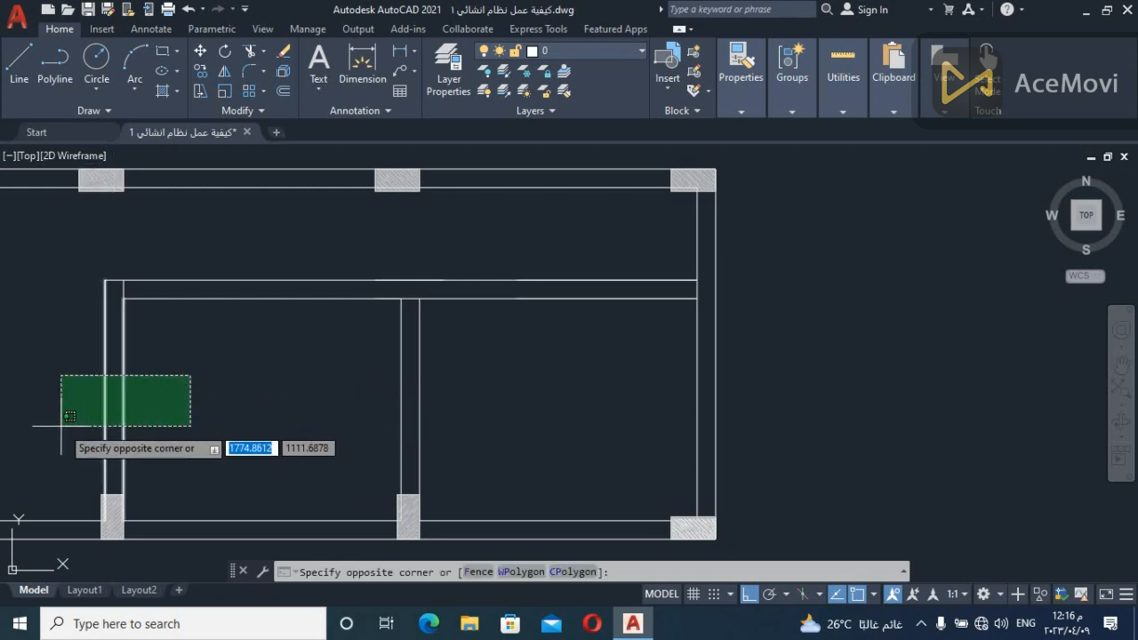
{"action": "key", "text": "Escape"}
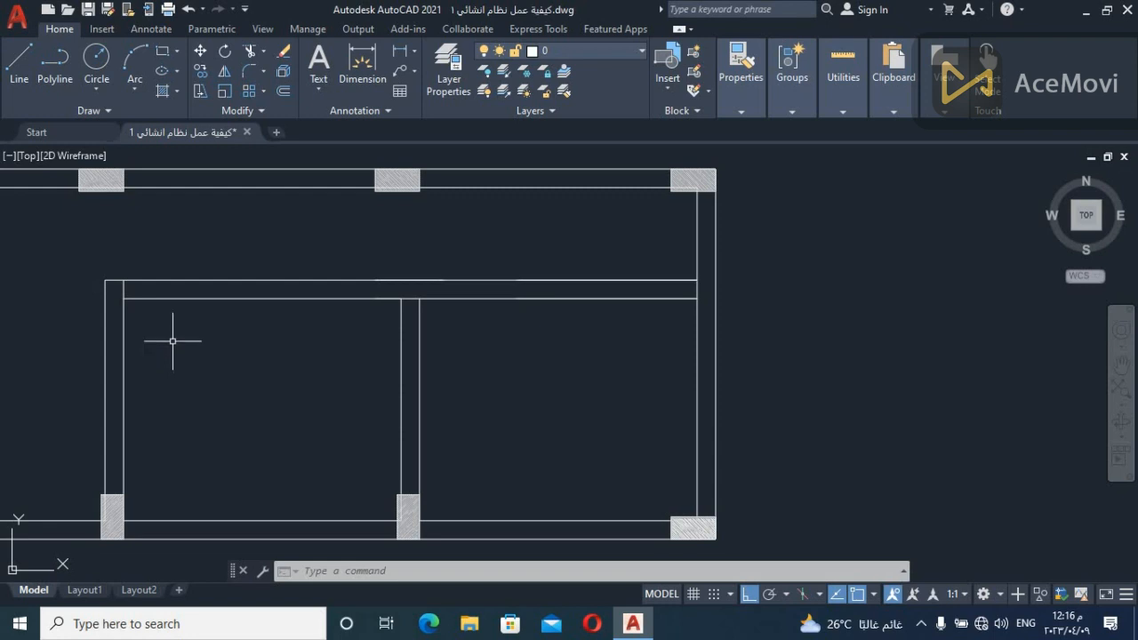
{"action": "left_click", "coordinate": [141, 251]}
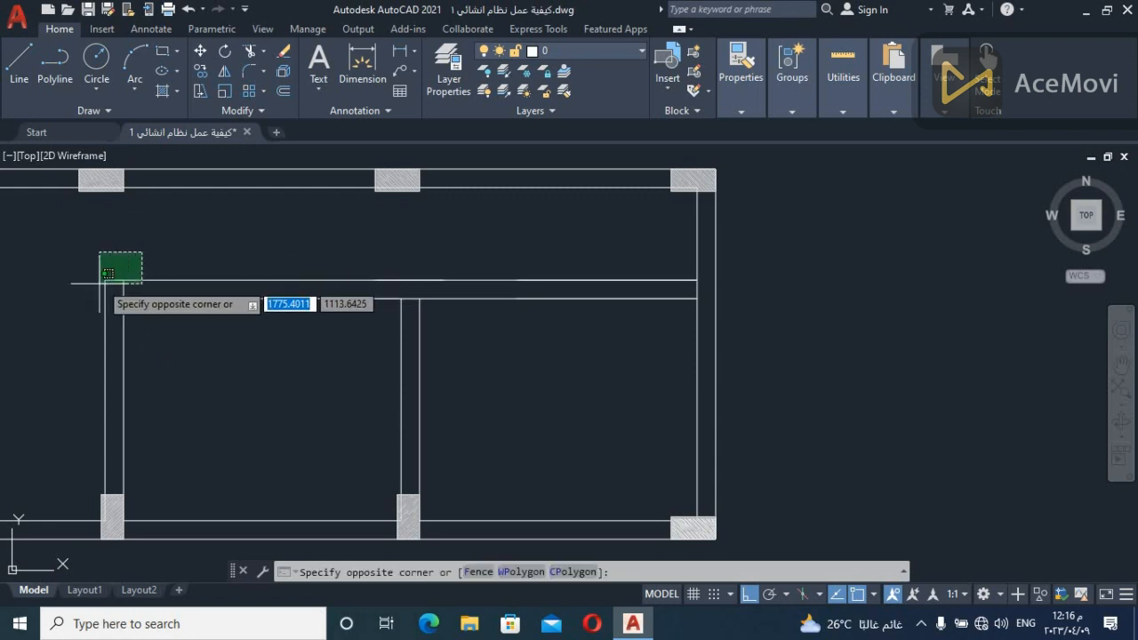
{"action": "left_click", "coordinate": [117, 238]}
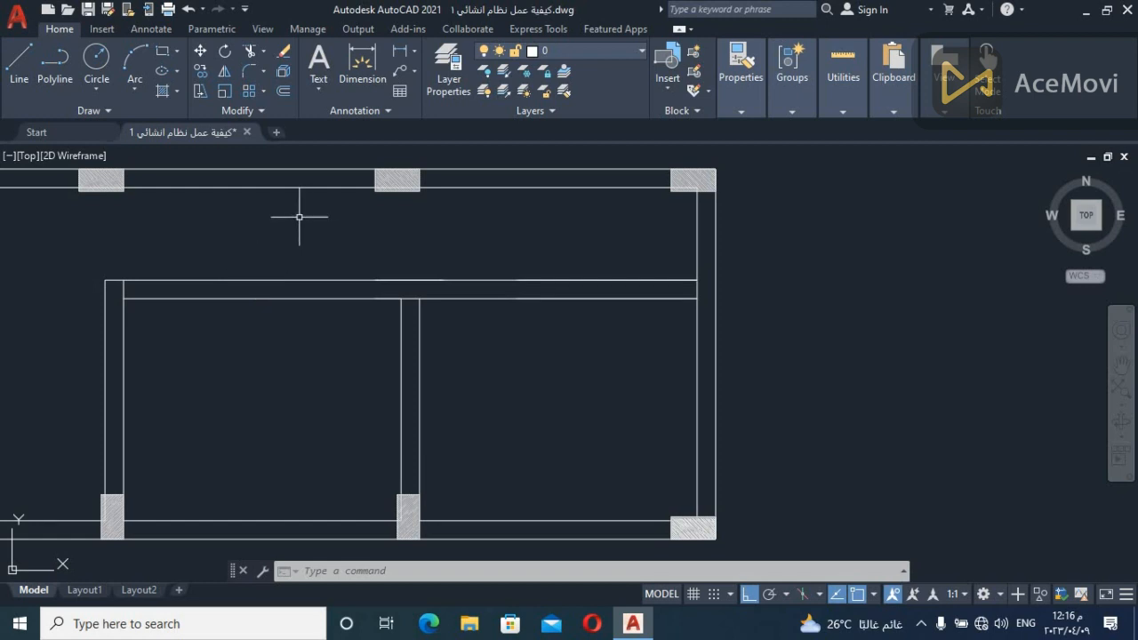
Extend both edge lines of the vertical beam at the interior corner up to the column on the upper outer beam
{"action": "type", "text": "EX"}
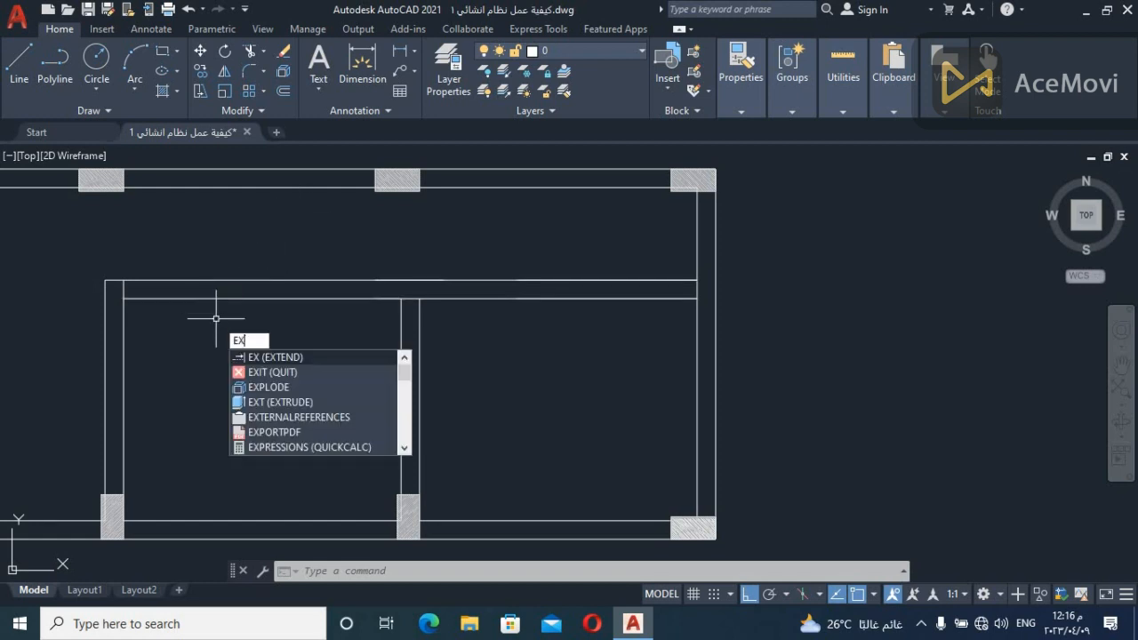
{"action": "key", "text": "Return"}
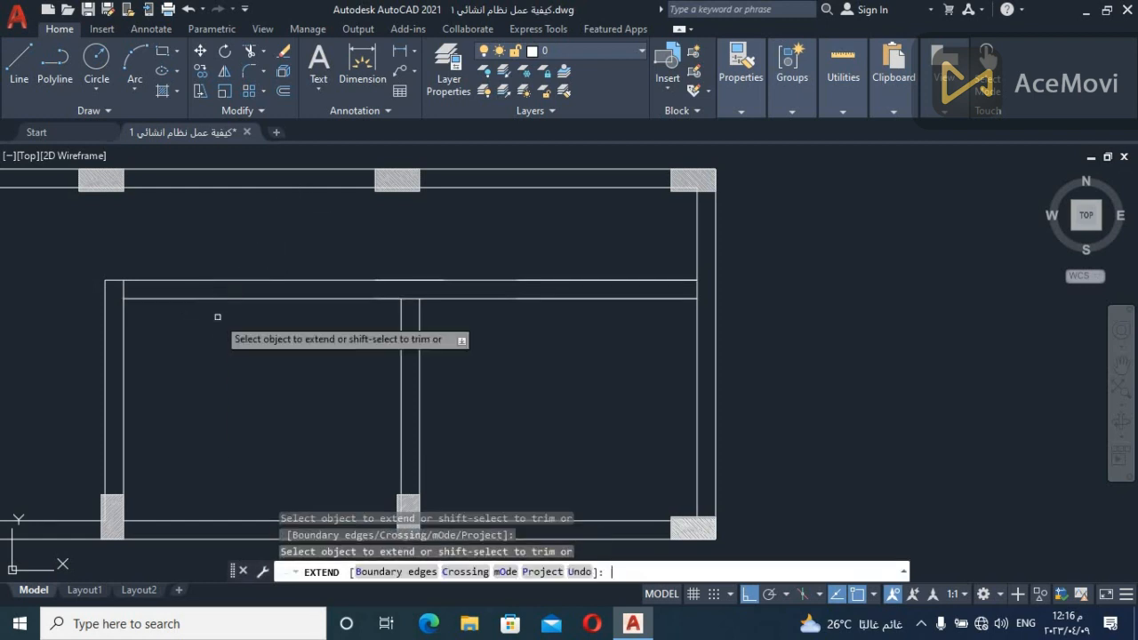
{"action": "left_click", "coordinate": [122, 300]}
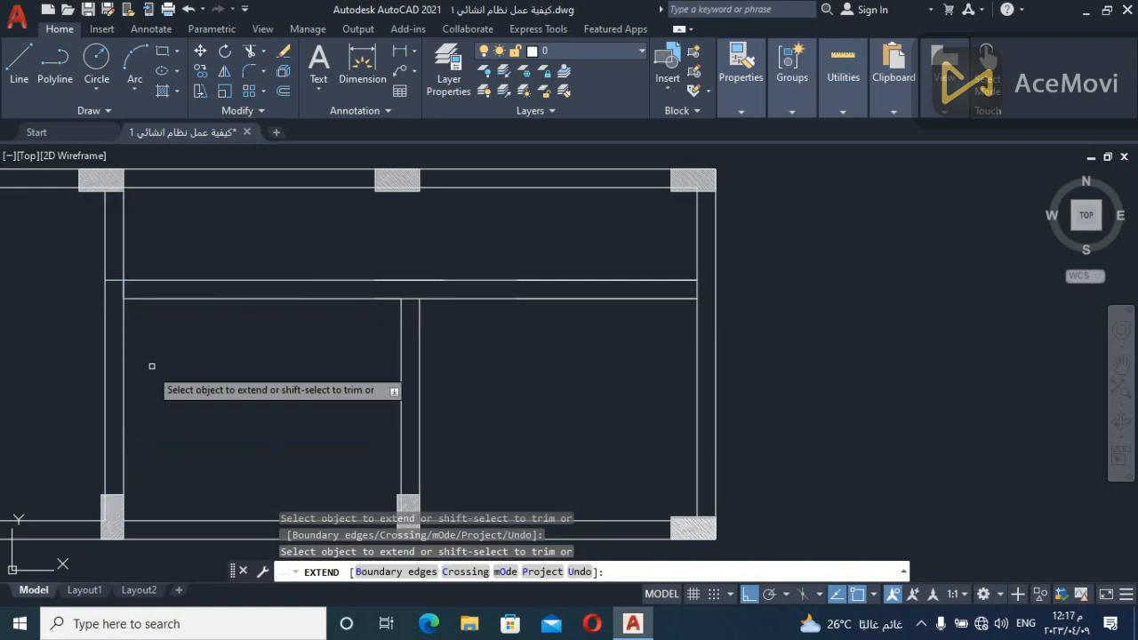
{"action": "key", "text": "Escape"}
Trim the long interior beam's upper edge line between the two vertical beam lines so the vertical beam runs through
{"action": "type", "text": "tr"}
{"action": "key", "text": "Return"}
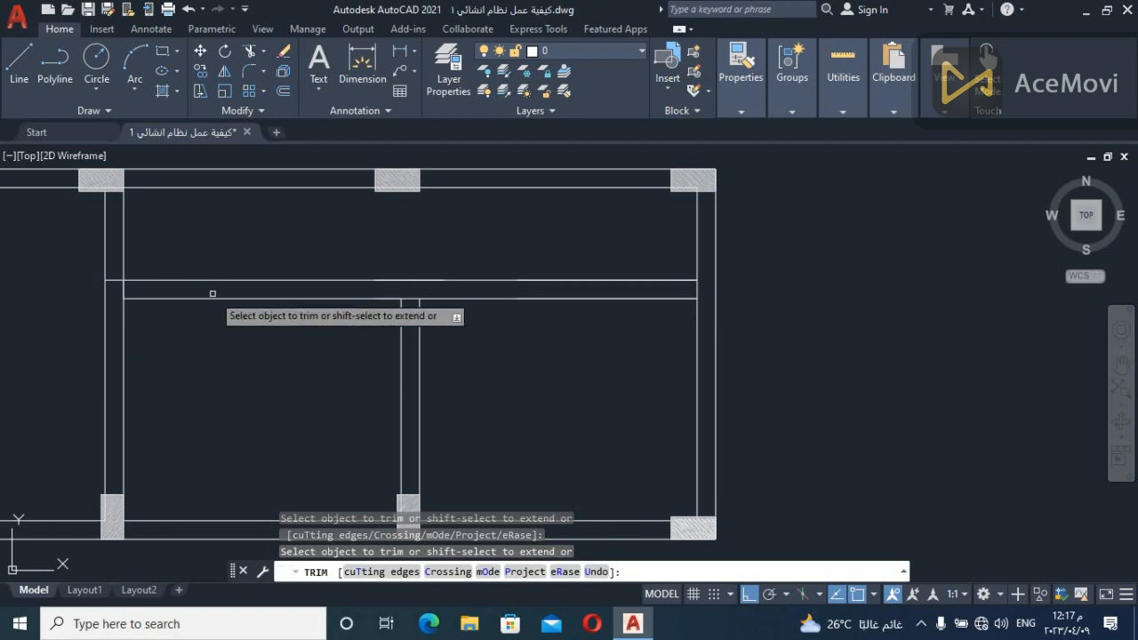
{"action": "left_click", "coordinate": [115, 292]}
{"action": "left_click", "coordinate": [116, 259]}
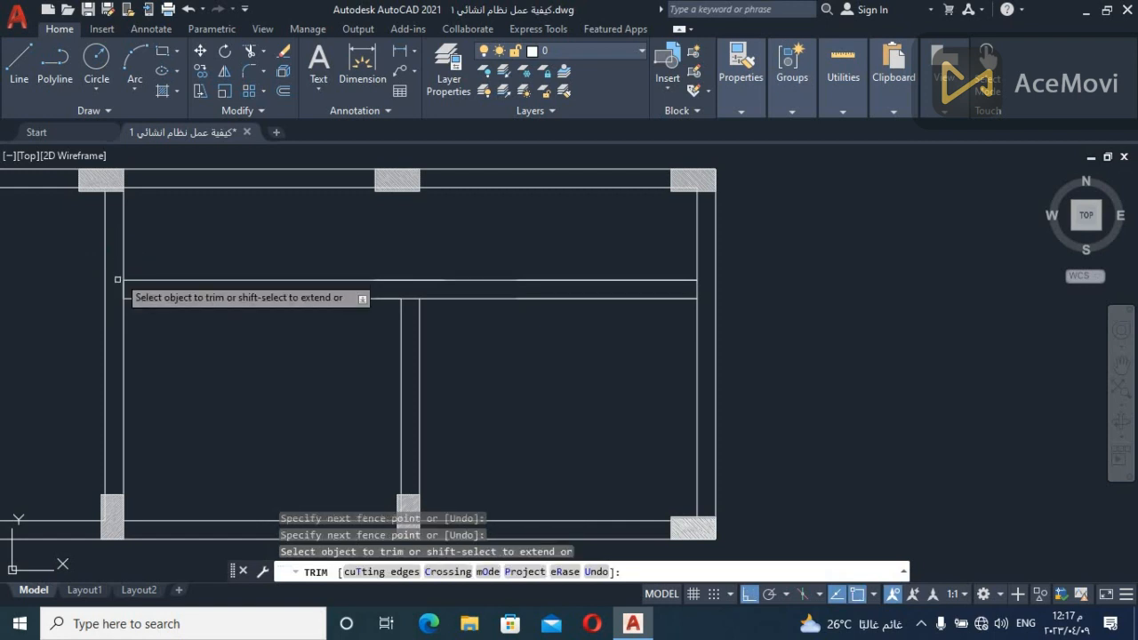
{"action": "key", "text": "Escape"}
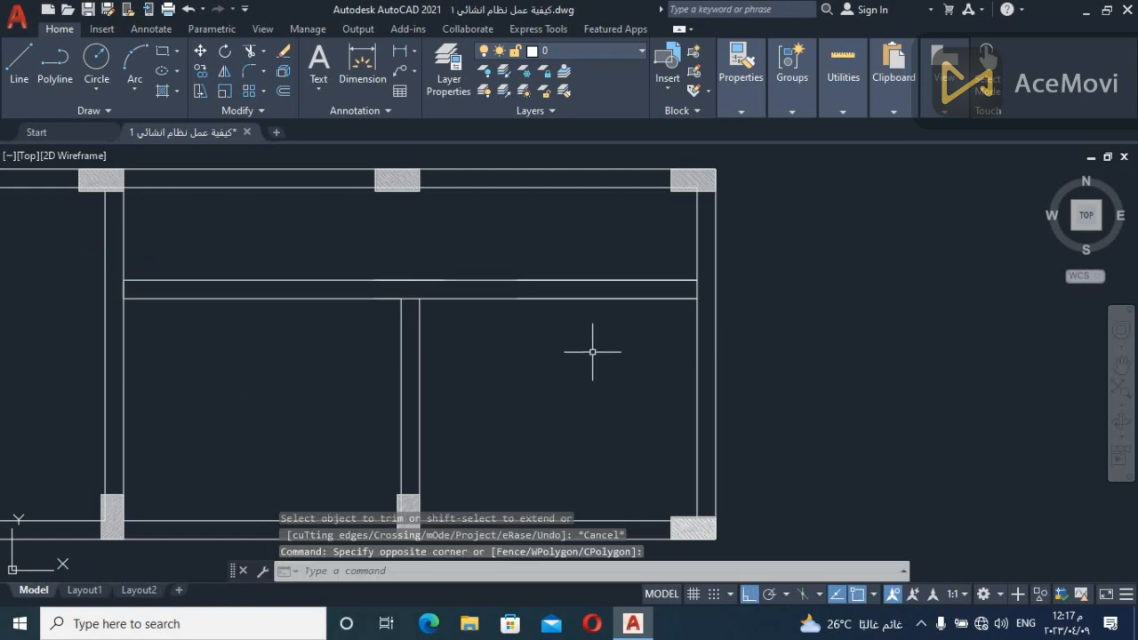
Examine the long interior beam and the vertical beam spanning column to column by highlighting the edge lines of both
{"action": "left_click", "coordinate": [599, 352]}
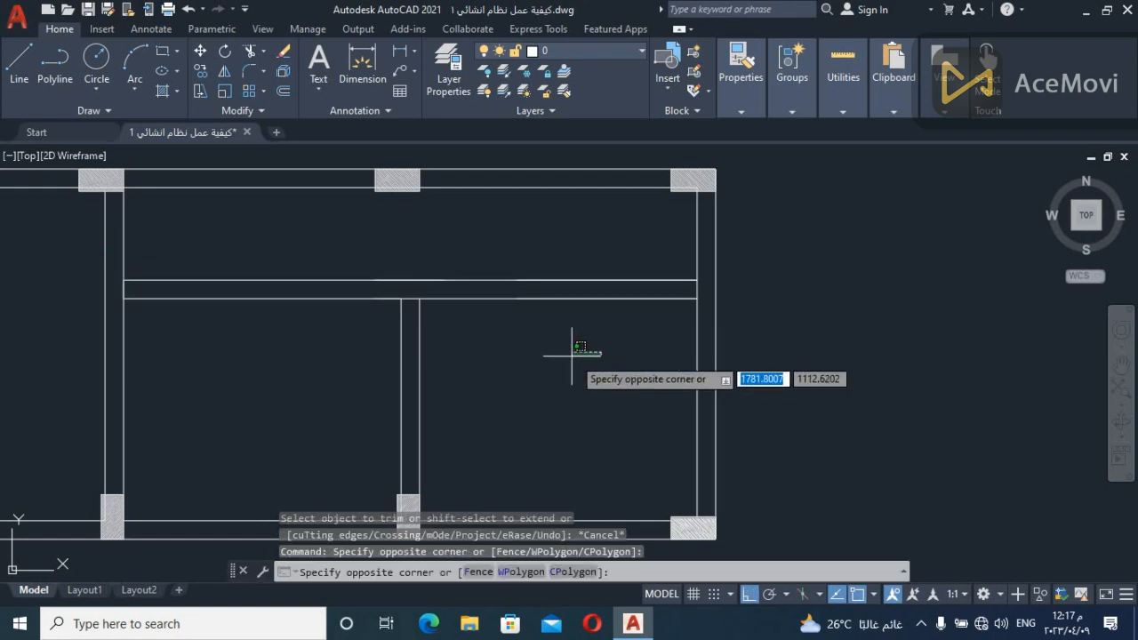
{"action": "left_click", "coordinate": [450, 258]}
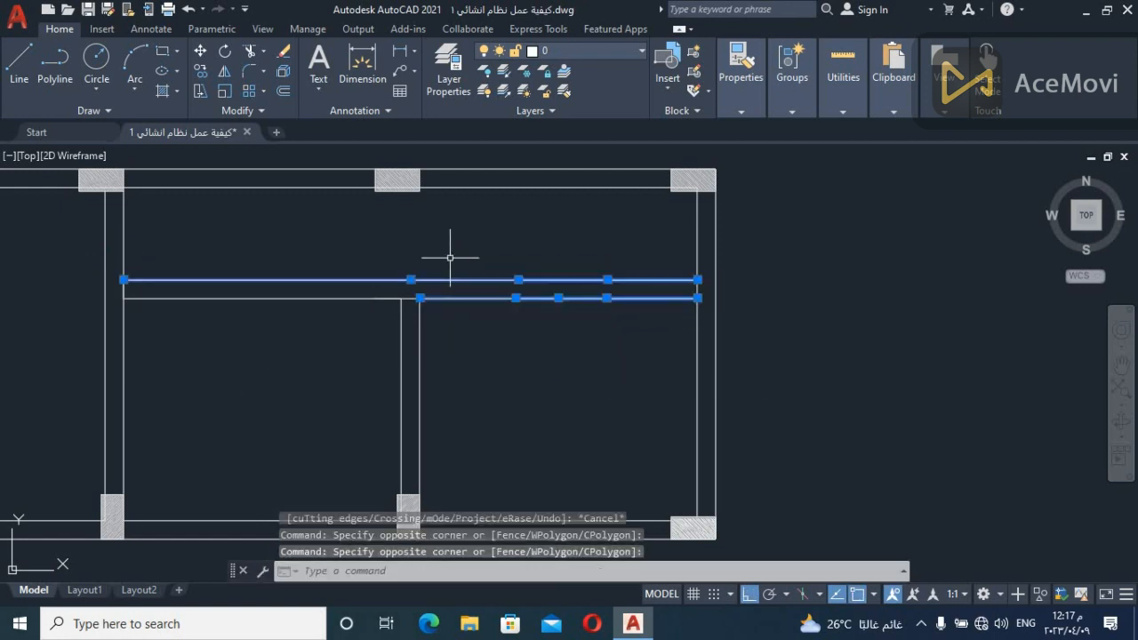
{"action": "left_click", "coordinate": [306, 223]}
{"action": "left_click", "coordinate": [233, 374]}
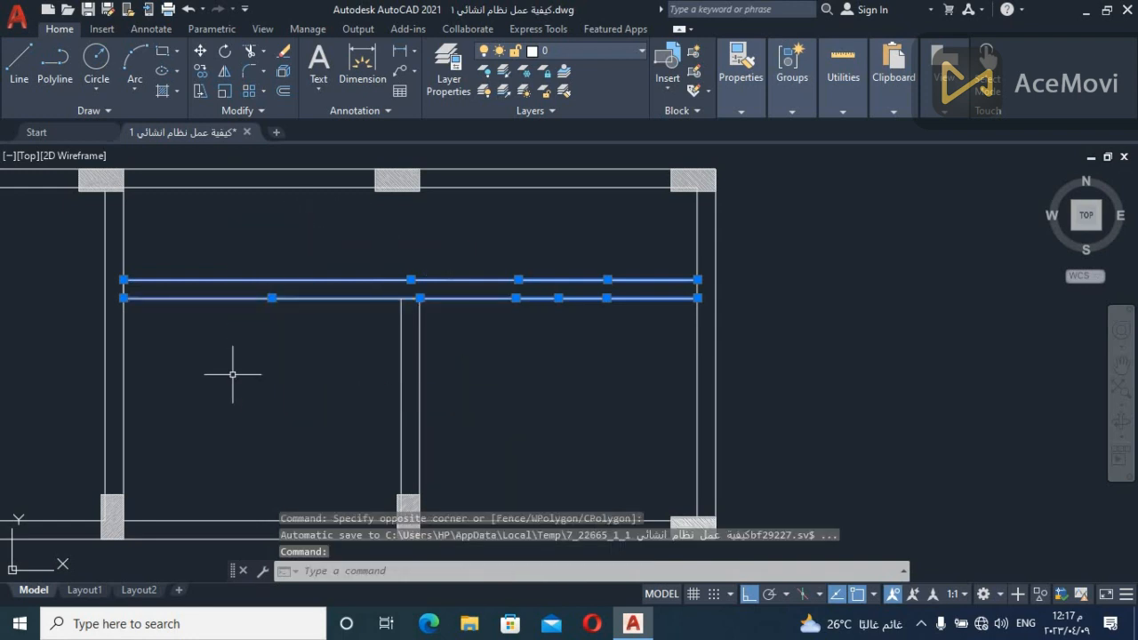
{"action": "left_click", "coordinate": [781, 218]}
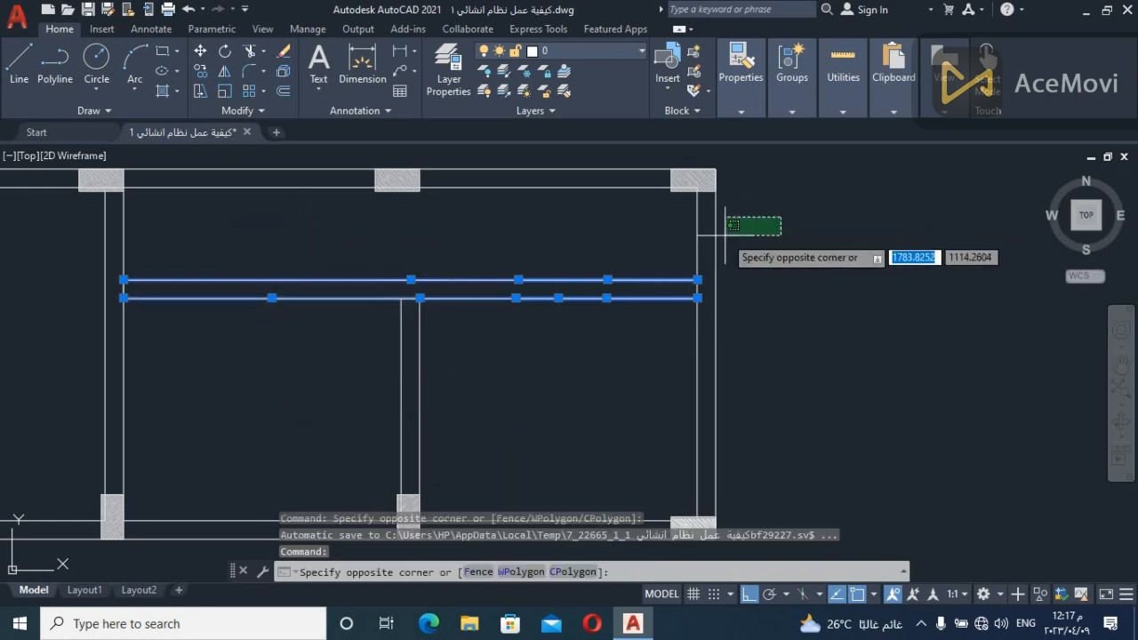
{"action": "left_click", "coordinate": [833, 223]}
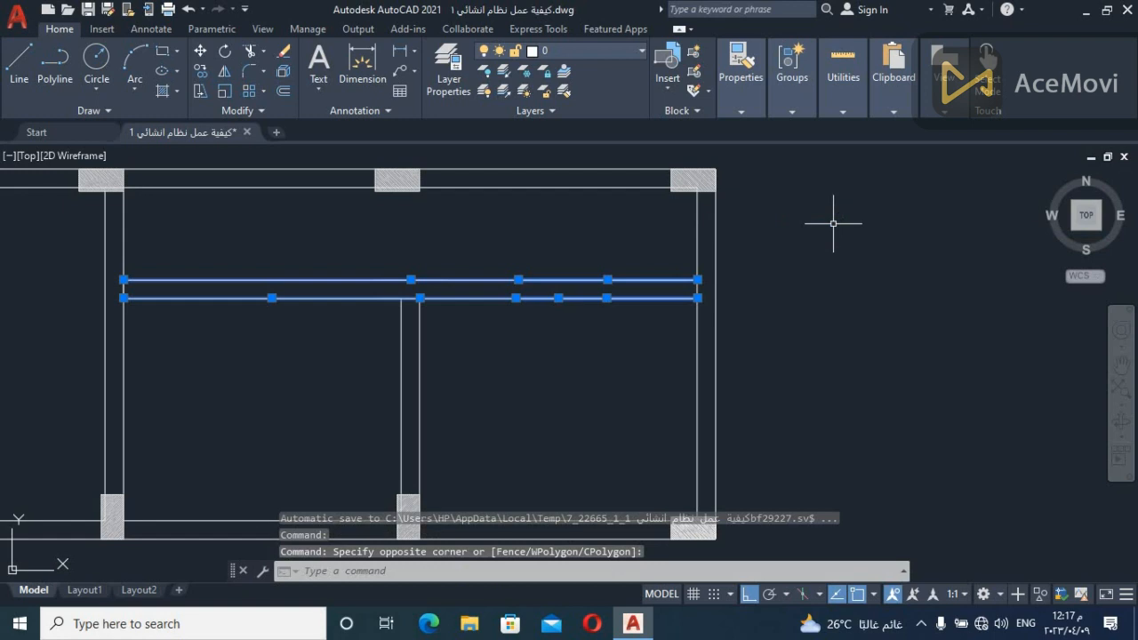
{"action": "left_click", "coordinate": [213, 243]}
{"action": "left_click", "coordinate": [179, 245]}
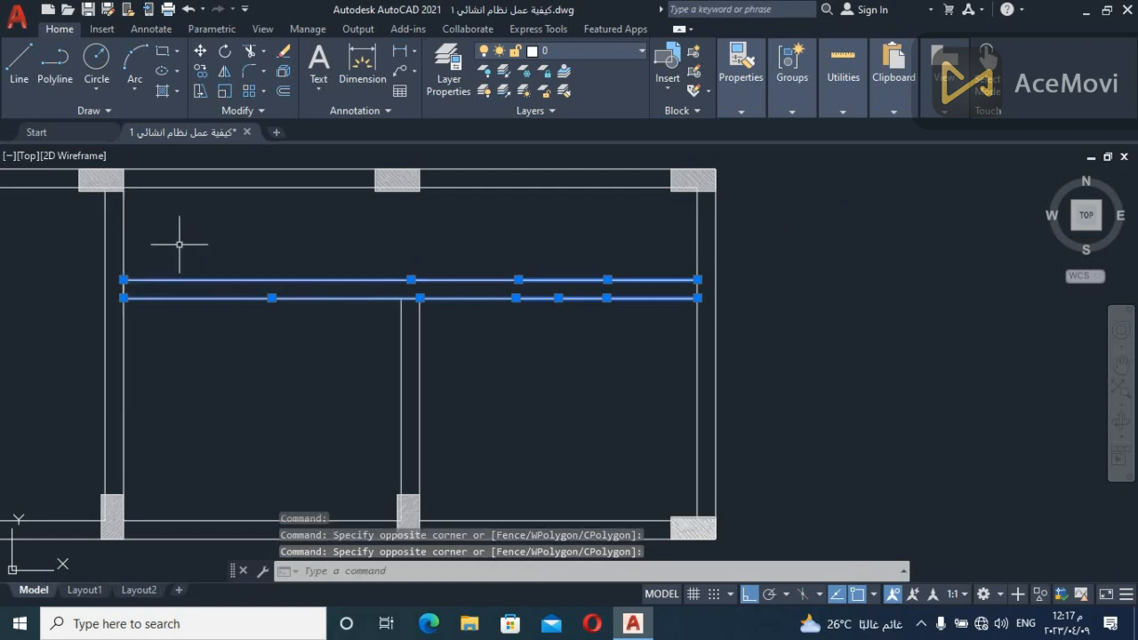
{"action": "left_click", "coordinate": [204, 343]}
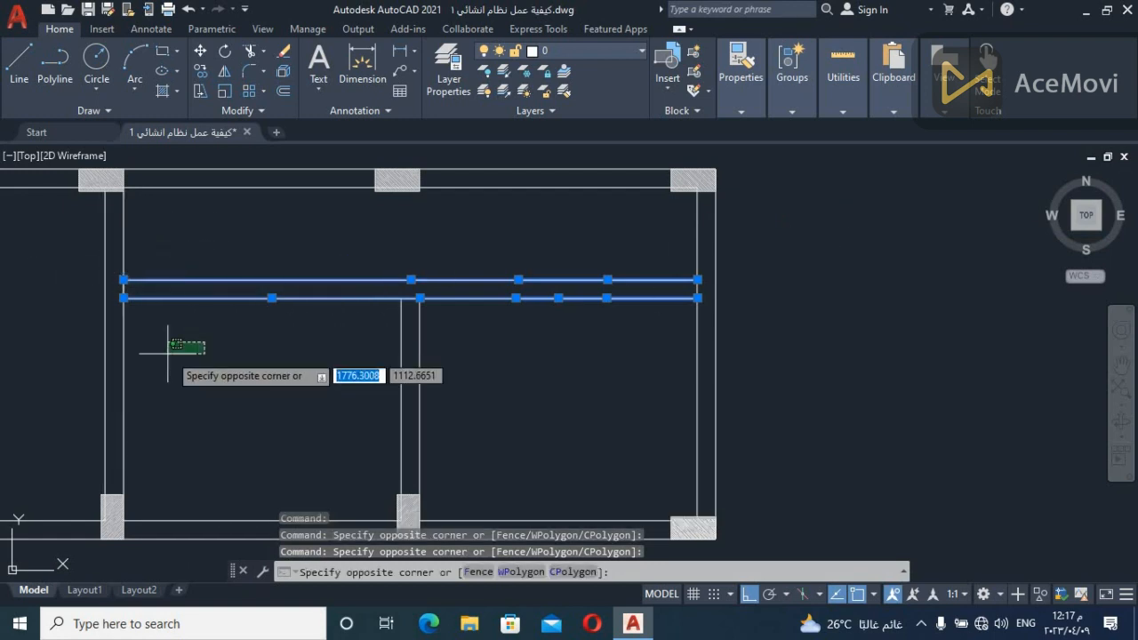
{"action": "left_click", "coordinate": [56, 411]}
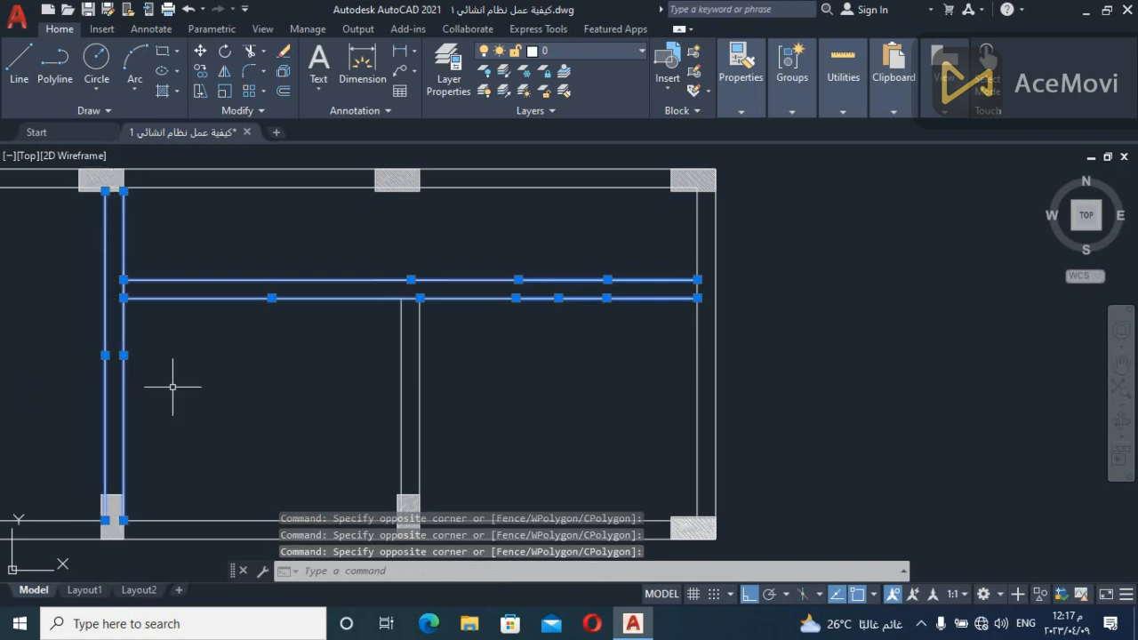
Examine the short vertical beam, its lower column, and its upper junction with the long interior beam
{"action": "key", "text": "Escape"}
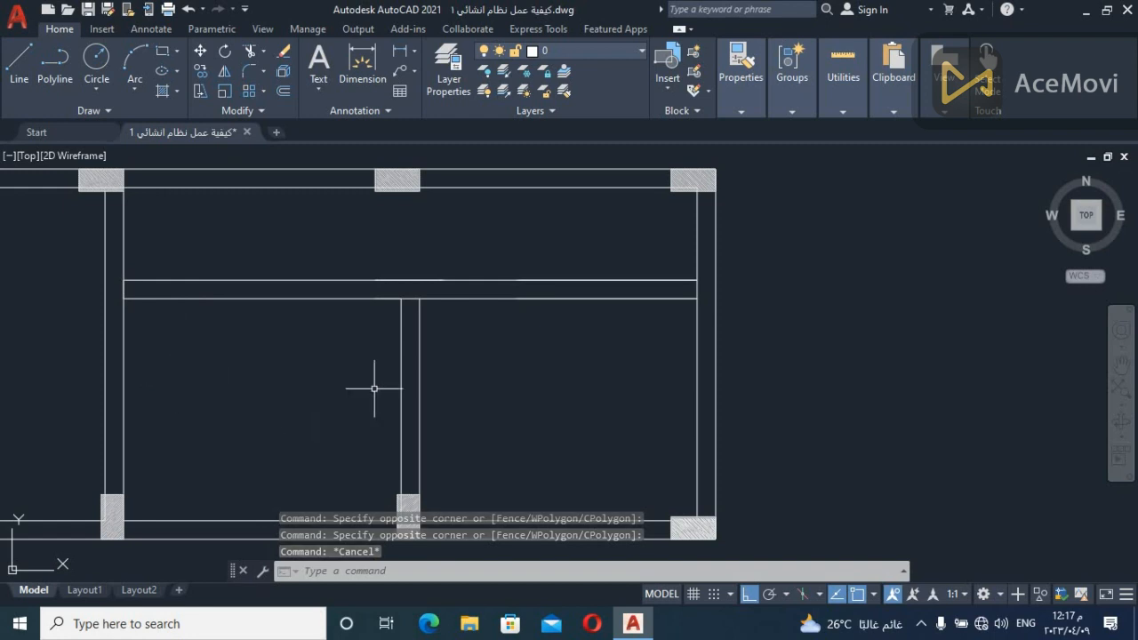
{"action": "middle_click_drag", "start_coordinate": [465, 382], "coordinate": [438, 329]}
{"action": "left_click", "coordinate": [488, 338]}
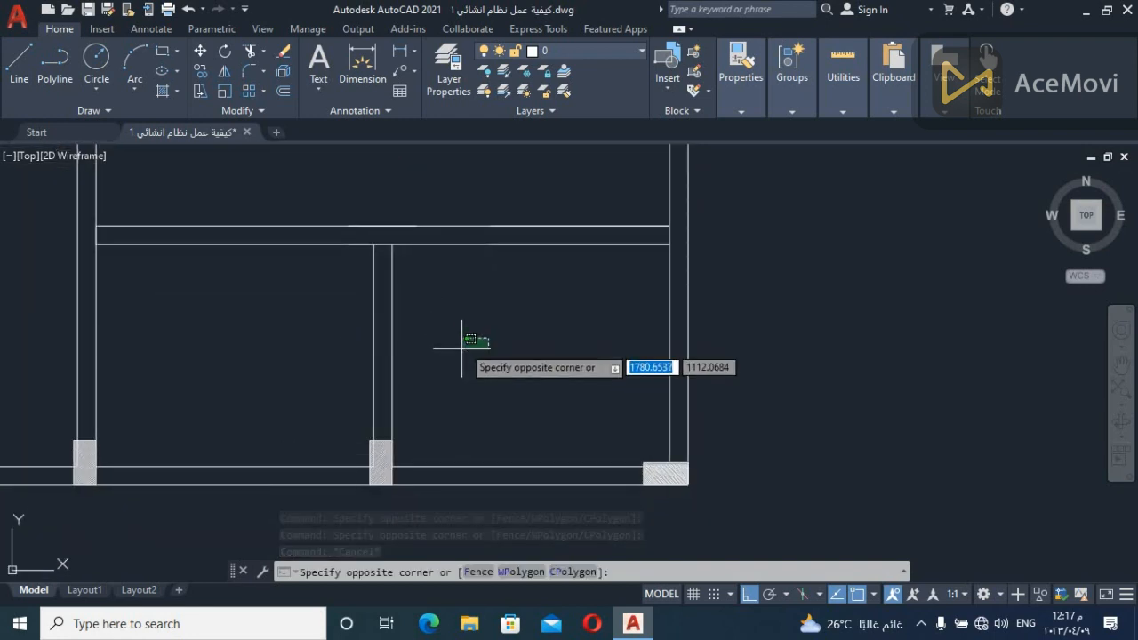
{"action": "left_click", "coordinate": [391, 457]}
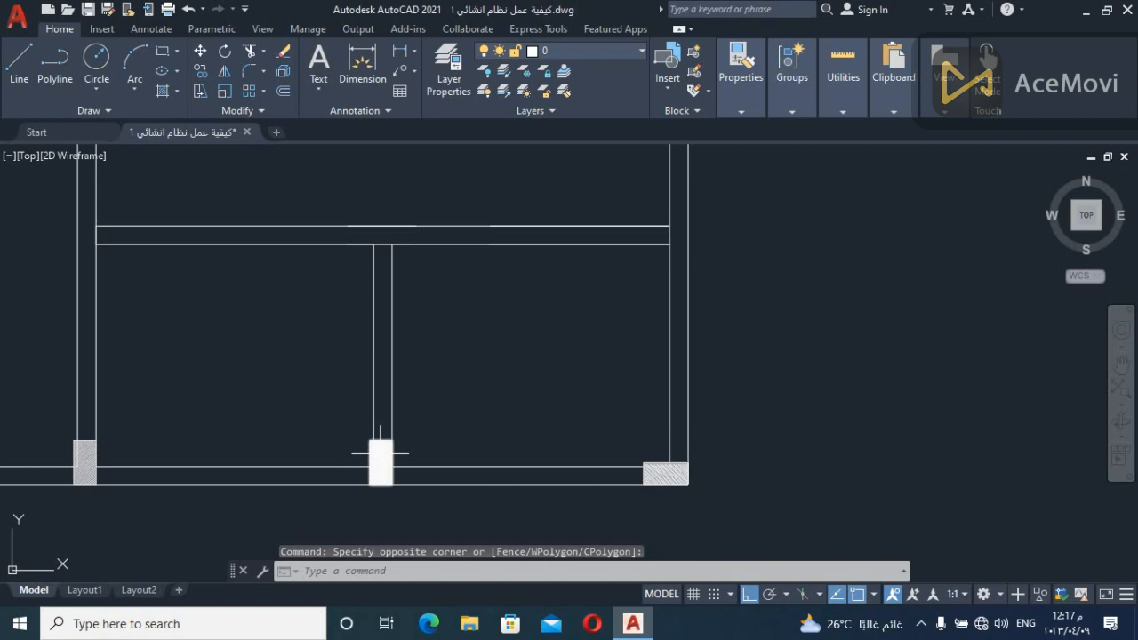
{"action": "scroll", "coordinate": [380, 240], "scroll_direction": "up", "scroll_amount": 4}
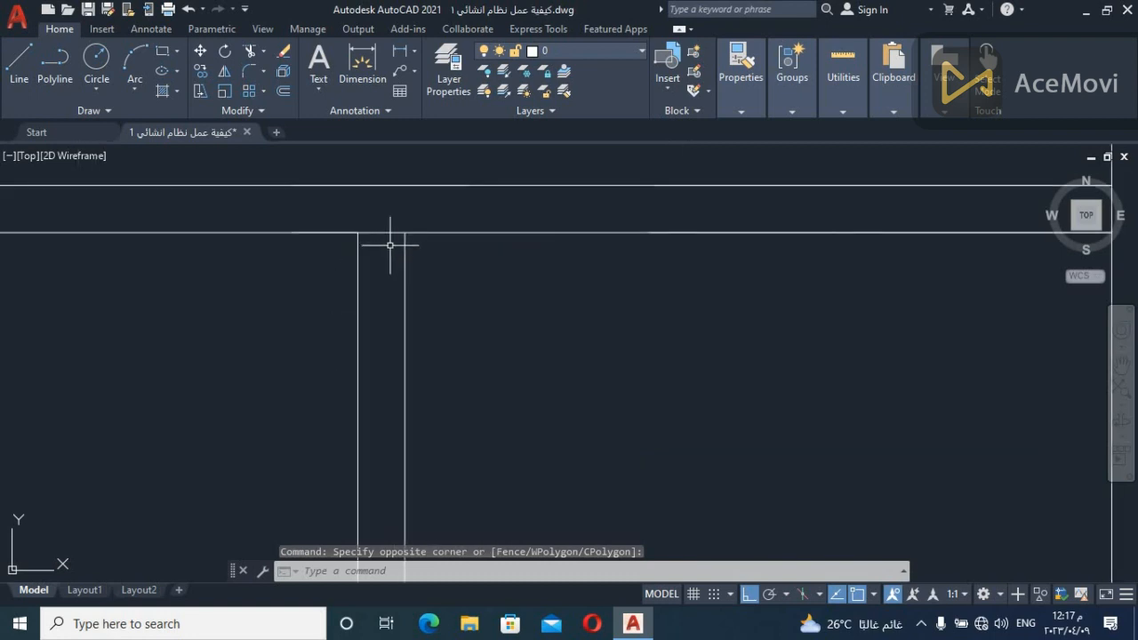
{"action": "scroll", "coordinate": [377, 236], "scroll_direction": "down", "scroll_amount": 4}
{"action": "scroll", "coordinate": [414, 254], "scroll_direction": "up", "scroll_amount": 1}
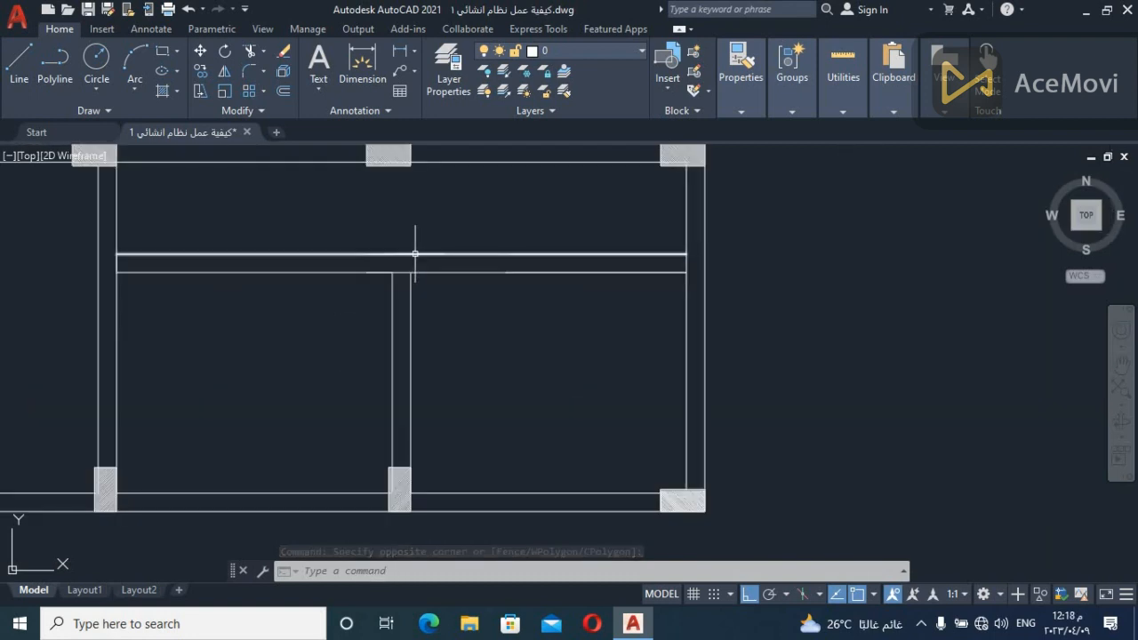
{"action": "left_click", "coordinate": [423, 261]}
{"action": "left_click", "coordinate": [419, 268]}
{"action": "left_click", "coordinate": [423, 264]}
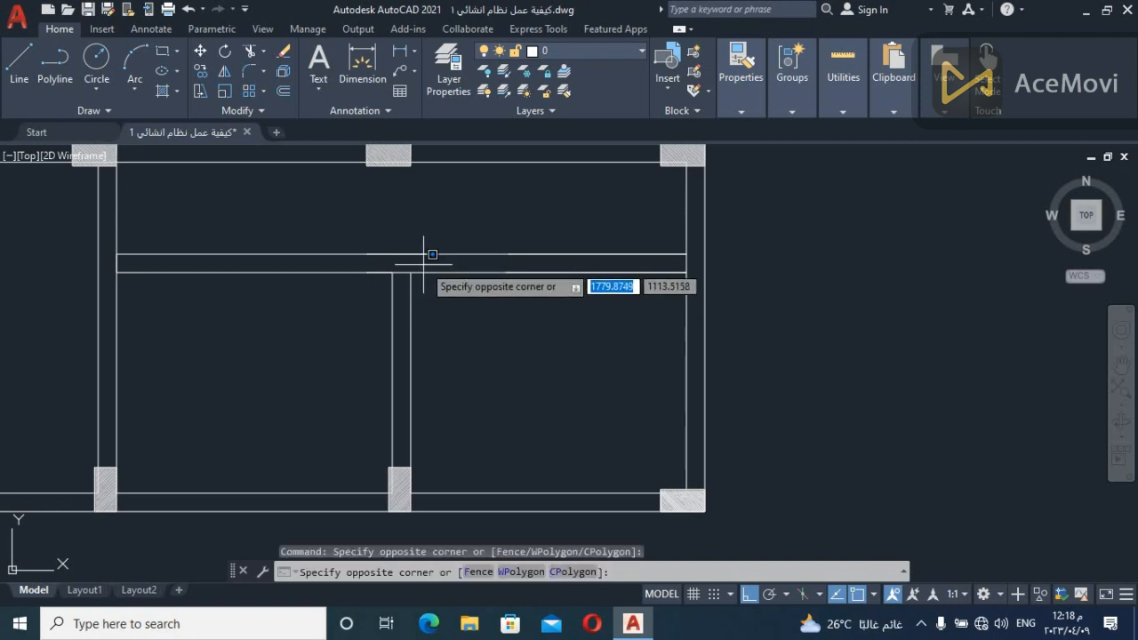
{"action": "left_click", "coordinate": [423, 264]}
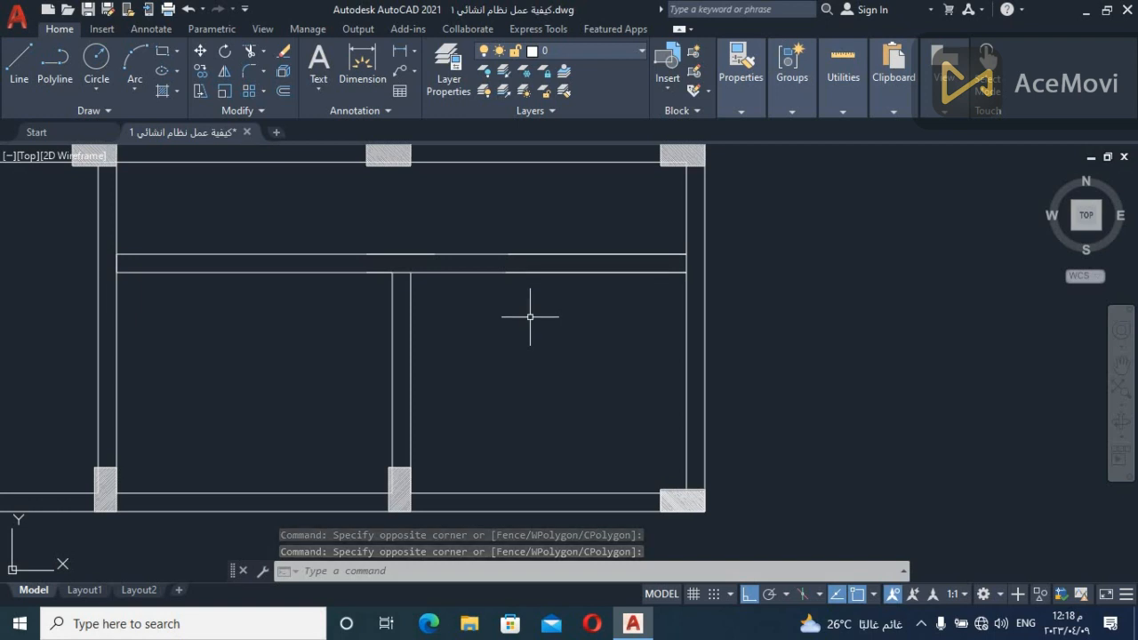
Examine the long interior beam's edge lines on both sides of its junction with the short vertical beam by highlighting them
{"action": "left_click", "coordinate": [637, 294]}
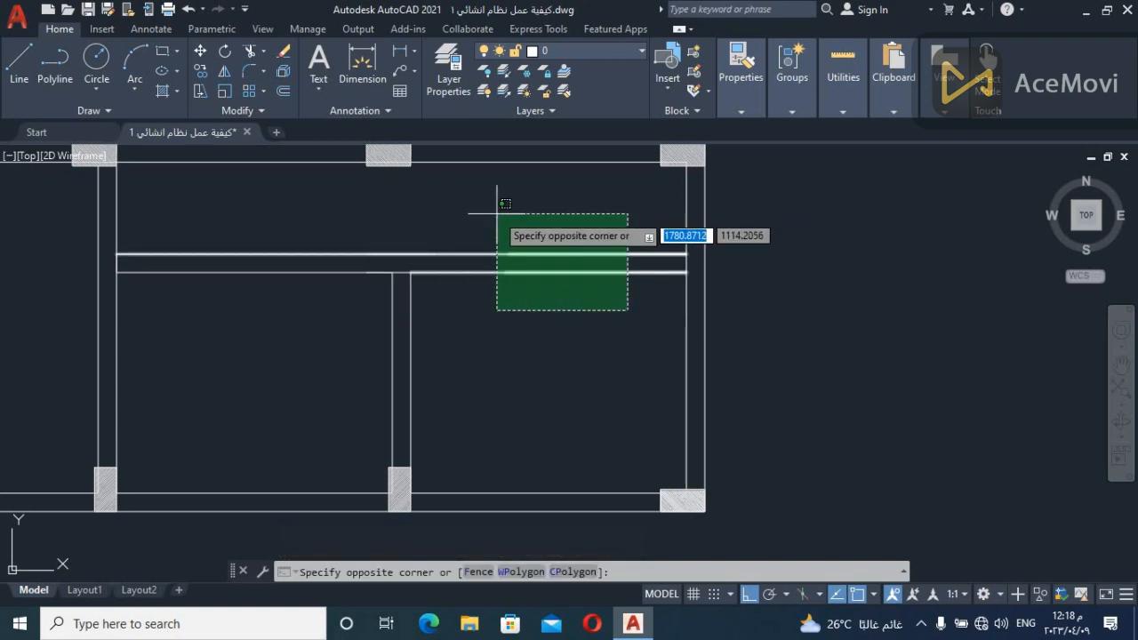
{"action": "left_click", "coordinate": [454, 212]}
{"action": "key", "text": "Escape"}
{"action": "left_click", "coordinate": [354, 231]}
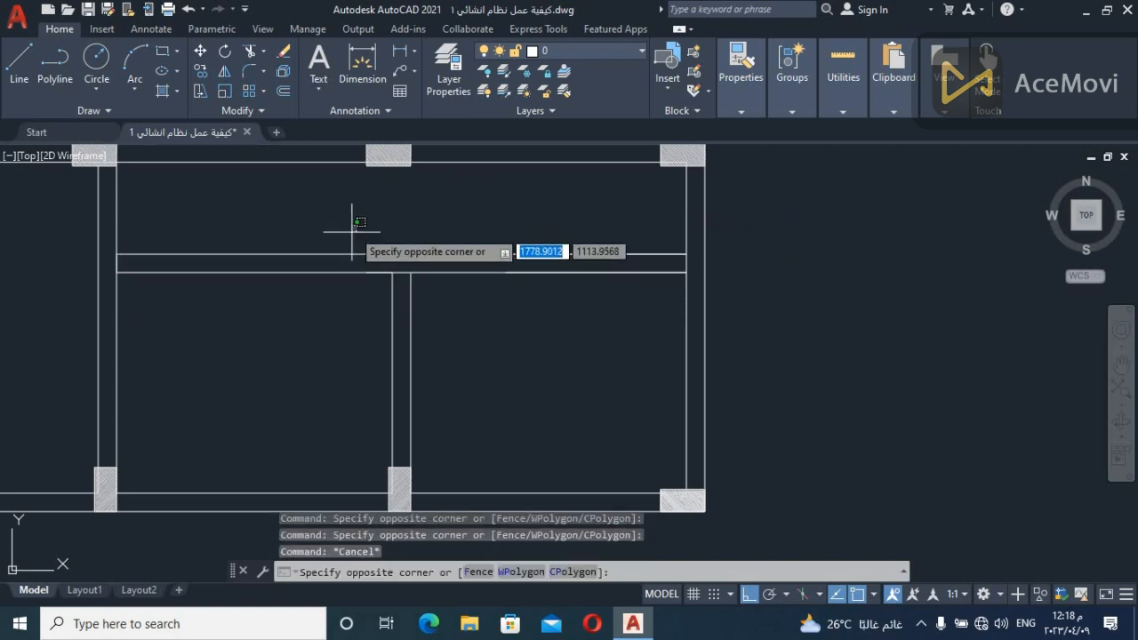
{"action": "left_click", "coordinate": [263, 370]}
{"action": "key", "text": "Escape"}
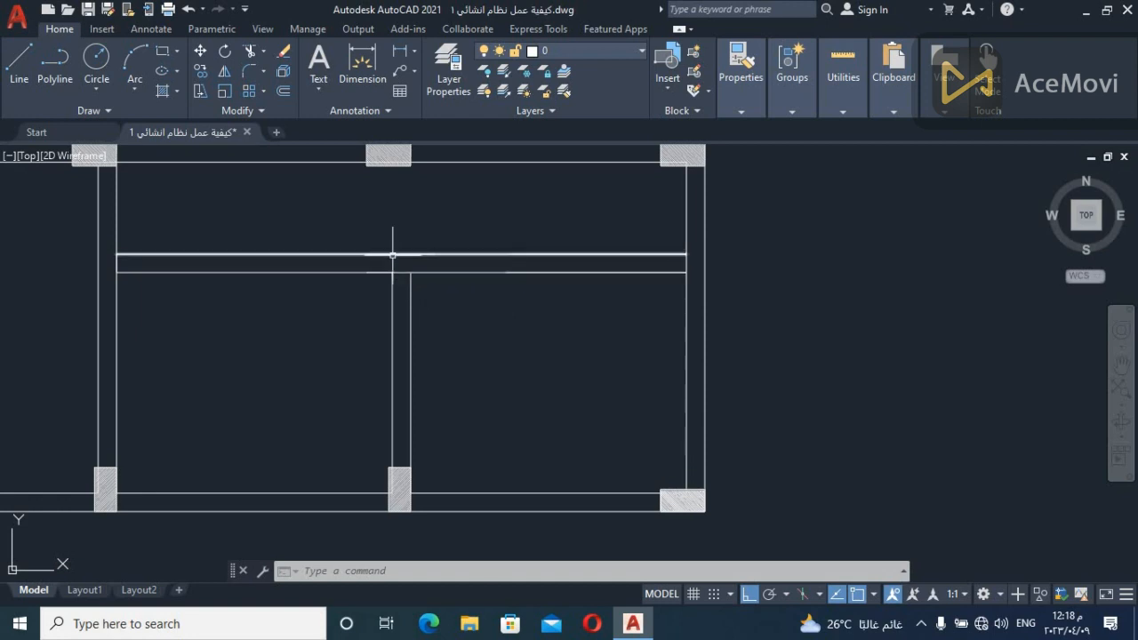
{"action": "left_click", "coordinate": [618, 335]}
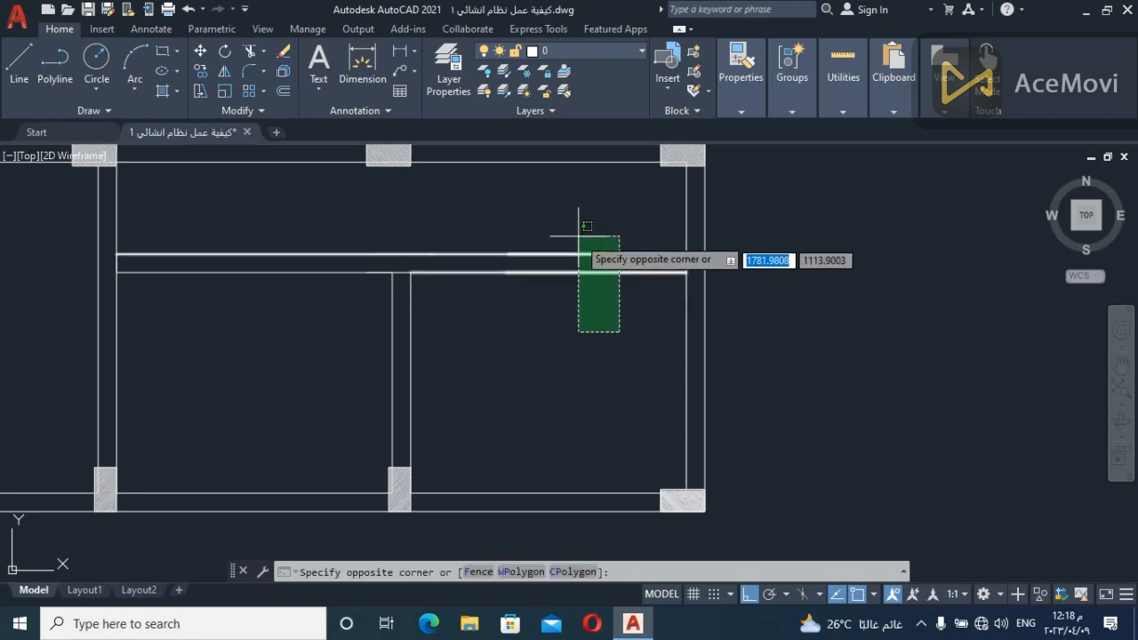
{"action": "left_click", "coordinate": [577, 311]}
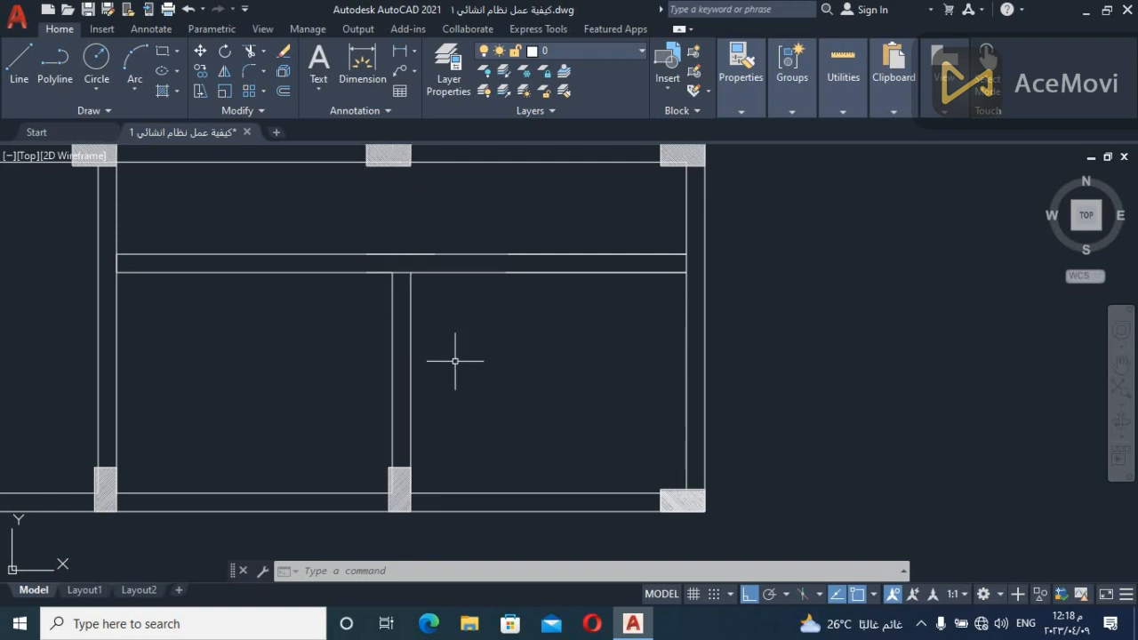
Extend both edge lines of the short vertical beam across the long interior beam up to the middle column on the upper outer beam
{"action": "type", "text": "ex"}
{"action": "key", "text": "Return"}
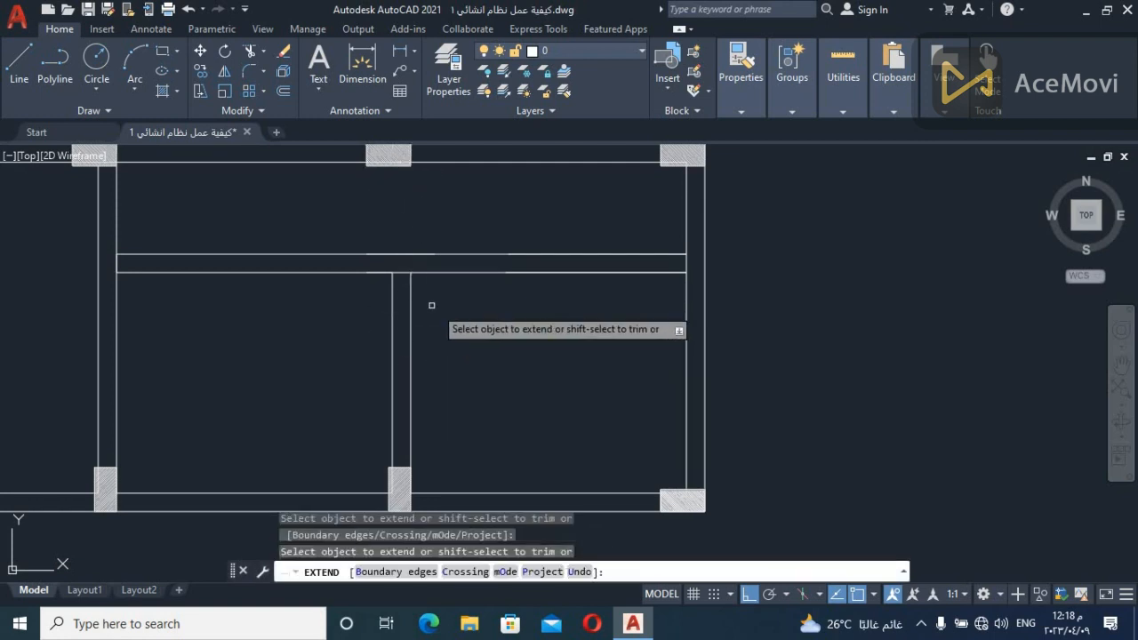
{"action": "left_click", "coordinate": [408, 301]}
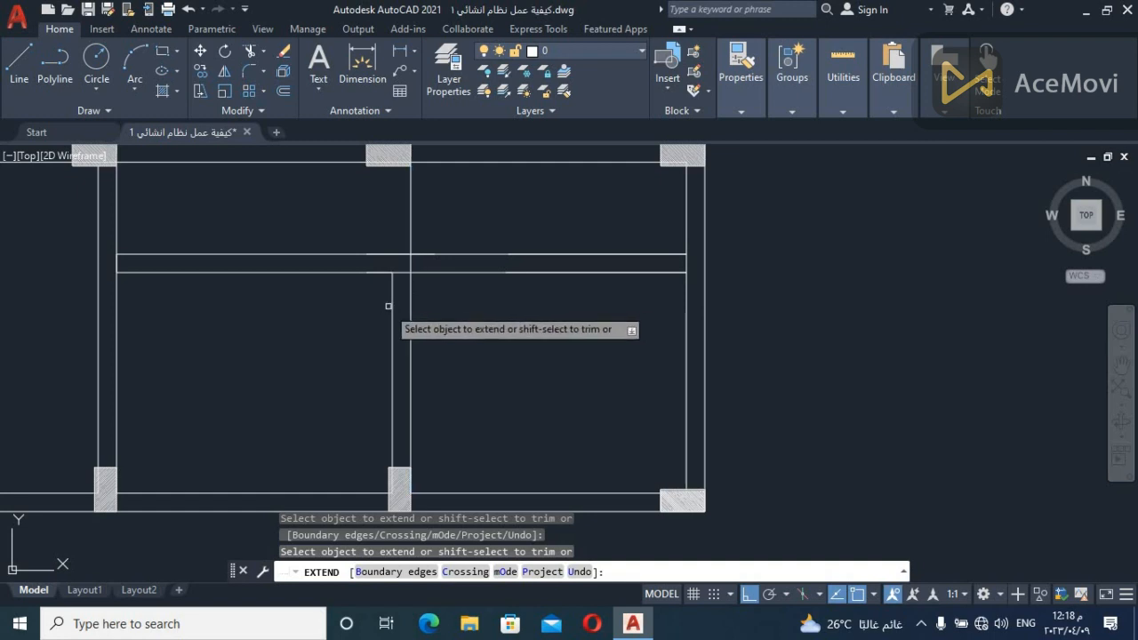
{"action": "left_click", "coordinate": [392, 300]}
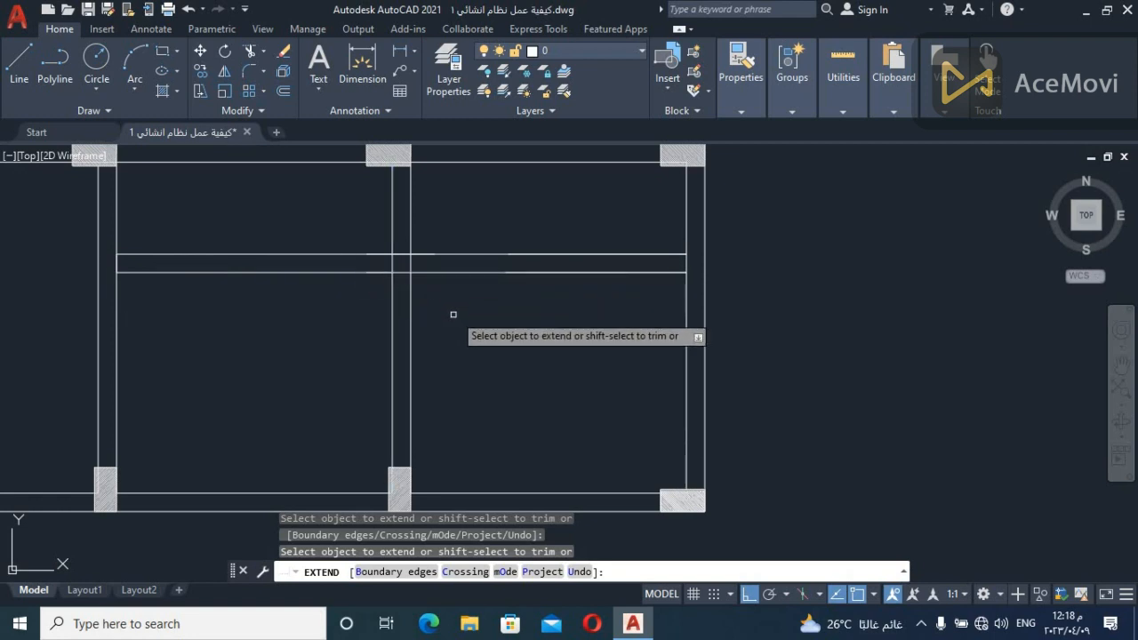
{"action": "scroll", "coordinate": [445, 326], "scroll_direction": "down", "scroll_amount": 2}
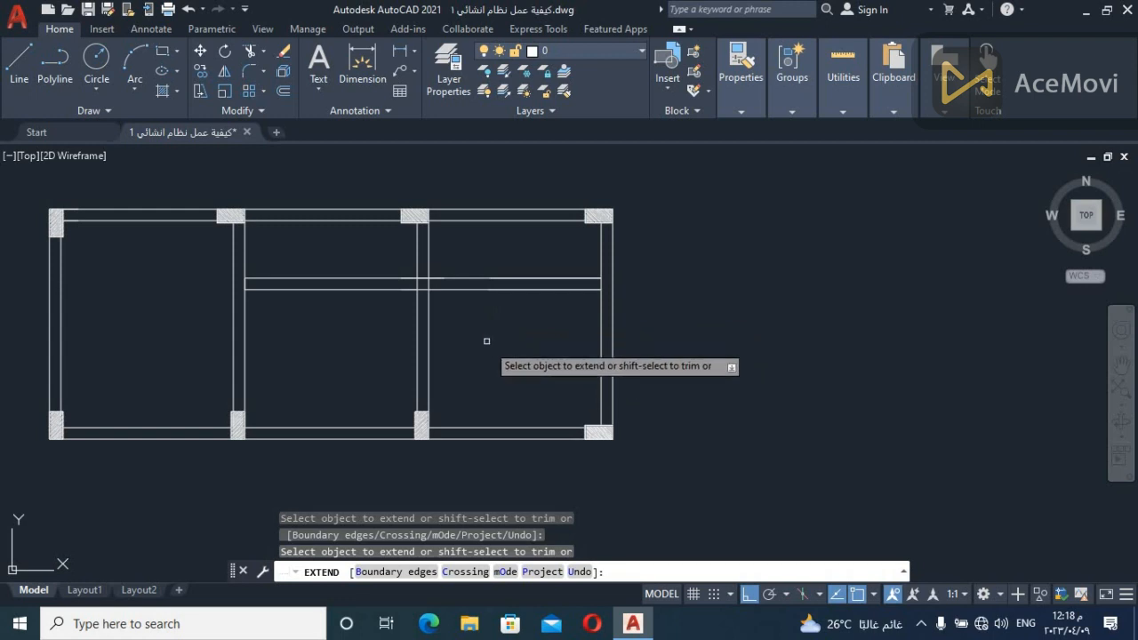
{"action": "middle_click_drag", "start_coordinate": [489, 325], "coordinate": [536, 351]}
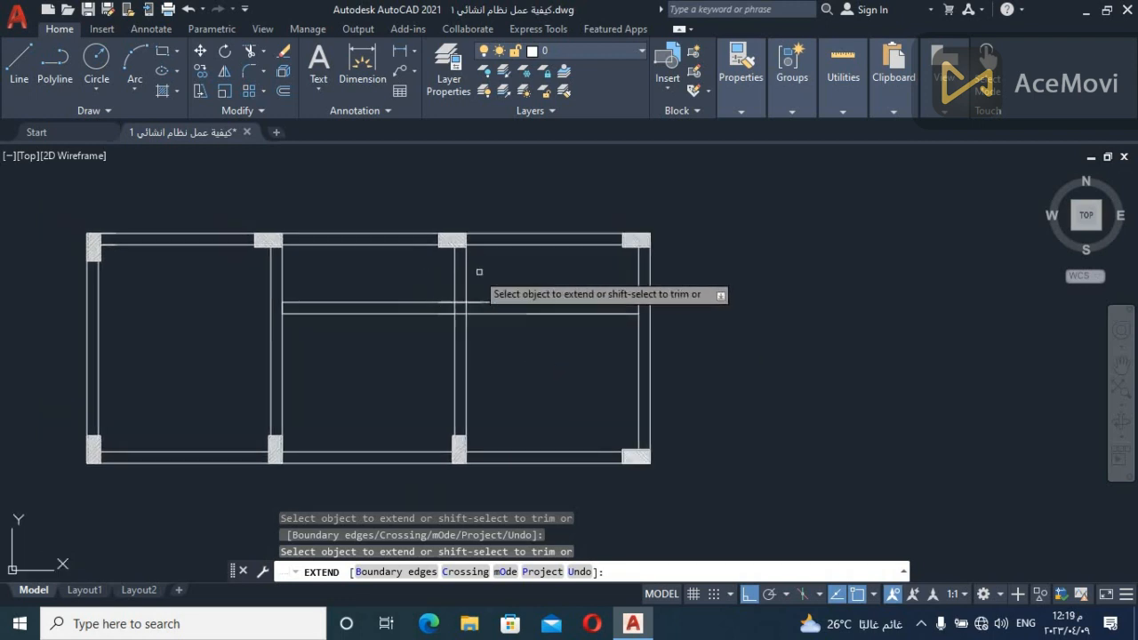
{"action": "key", "text": "Escape"}
Trim both extended vertical beam lines between the upper outer beam and the long interior beam
{"action": "type", "text": "tr"}
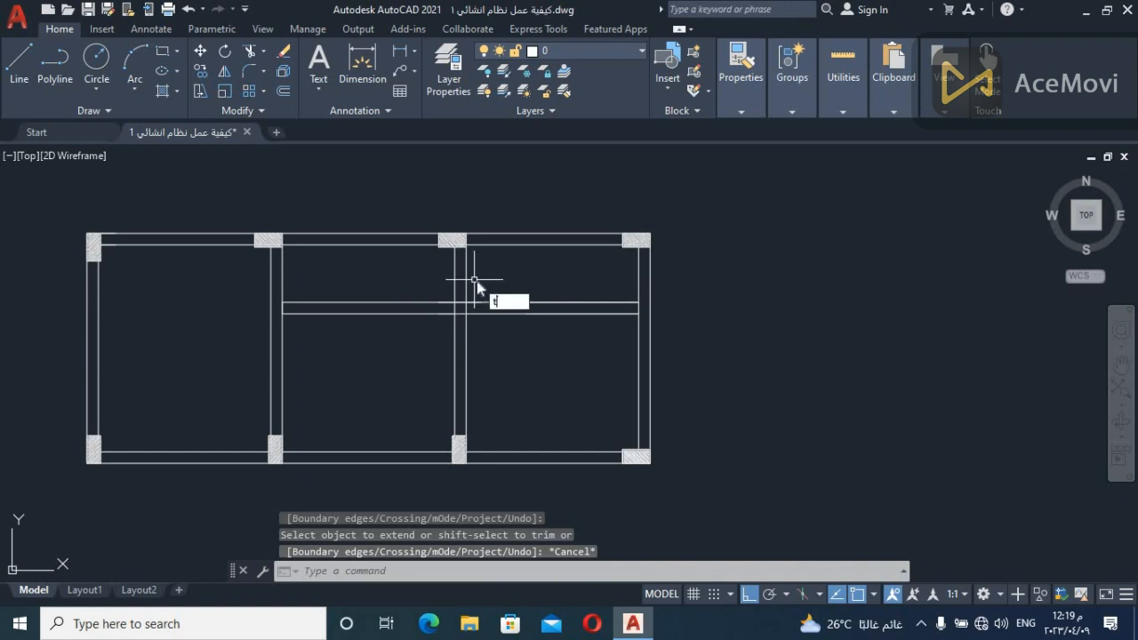
{"action": "key", "text": "Return"}
{"action": "mouse_move", "coordinate": [493, 278]}
{"action": "middle_mouse_down"}
{"action": "mouse_move", "coordinate": [544, 272]}
{"action": "mouse_move", "coordinate": [561, 294]}
{"action": "middle_mouse_up"}
{"action": "scroll", "coordinate": [556, 284], "scroll_direction": "down", "scroll_amount": 2}
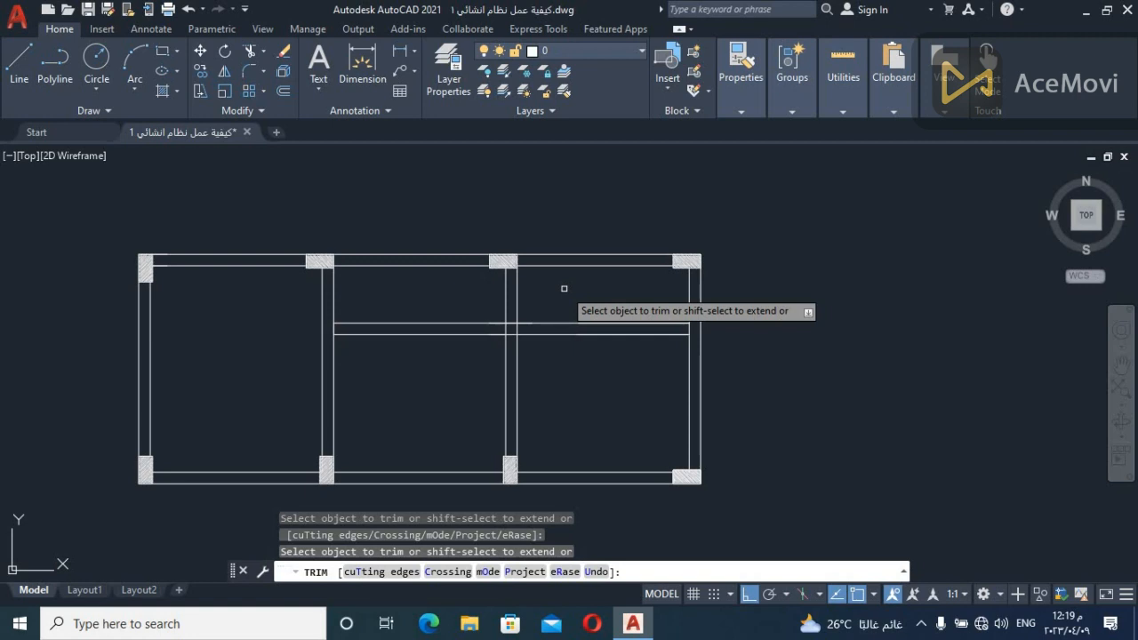
{"action": "left_click_drag", "start_coordinate": [564, 288], "coordinate": [428, 286]}
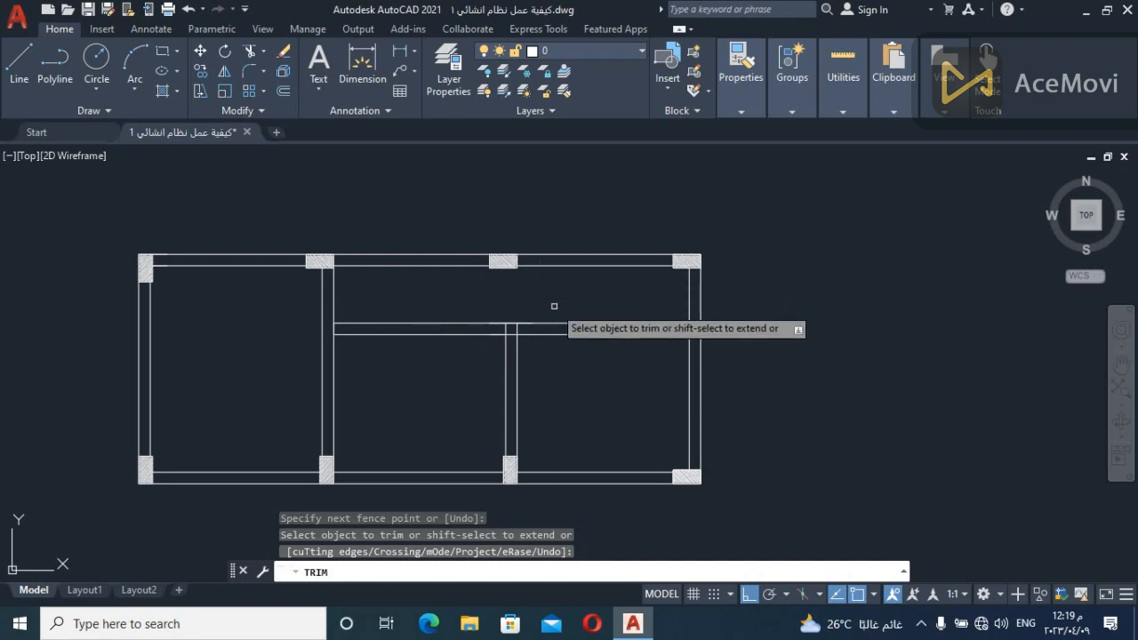
{"action": "key", "text": "Escape"}
Copy the middle hatched column from the upper outer beam down to the junction of the long interior beam and short vertical beam, with Ortho off
{"action": "scroll", "coordinate": [533, 347], "scroll_direction": "up", "scroll_amount": 5}
{"action": "scroll", "coordinate": [554, 261], "scroll_direction": "down", "scroll_amount": 5}
{"action": "scroll", "coordinate": [541, 223], "scroll_direction": "up", "scroll_amount": 4}
{"action": "scroll", "coordinate": [541, 223], "scroll_direction": "up", "scroll_amount": 2}
{"action": "left_click", "coordinate": [541, 201]}
{"action": "left_click", "coordinate": [520, 221]}
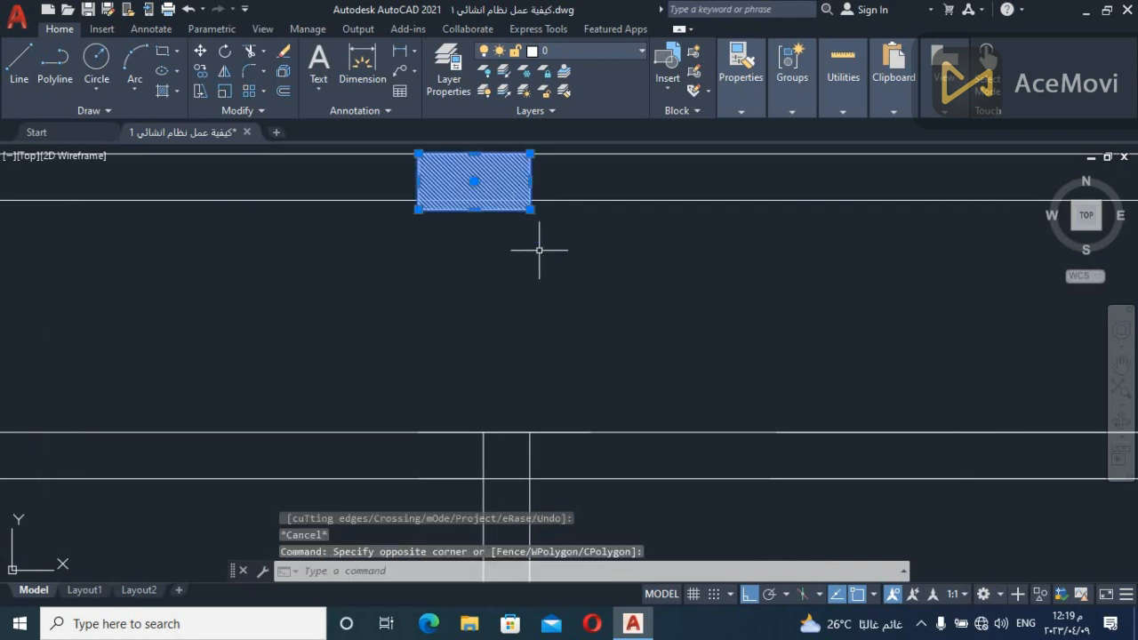
{"action": "type", "text": "co"}
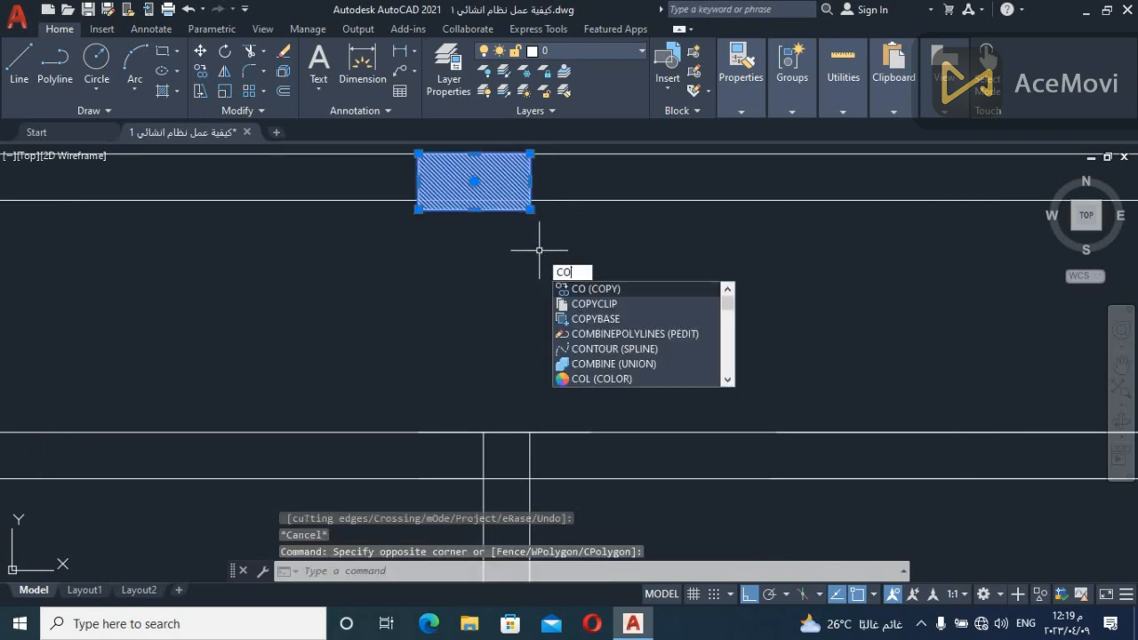
{"action": "key", "text": "Return"}
{"action": "left_click", "coordinate": [506, 177]}
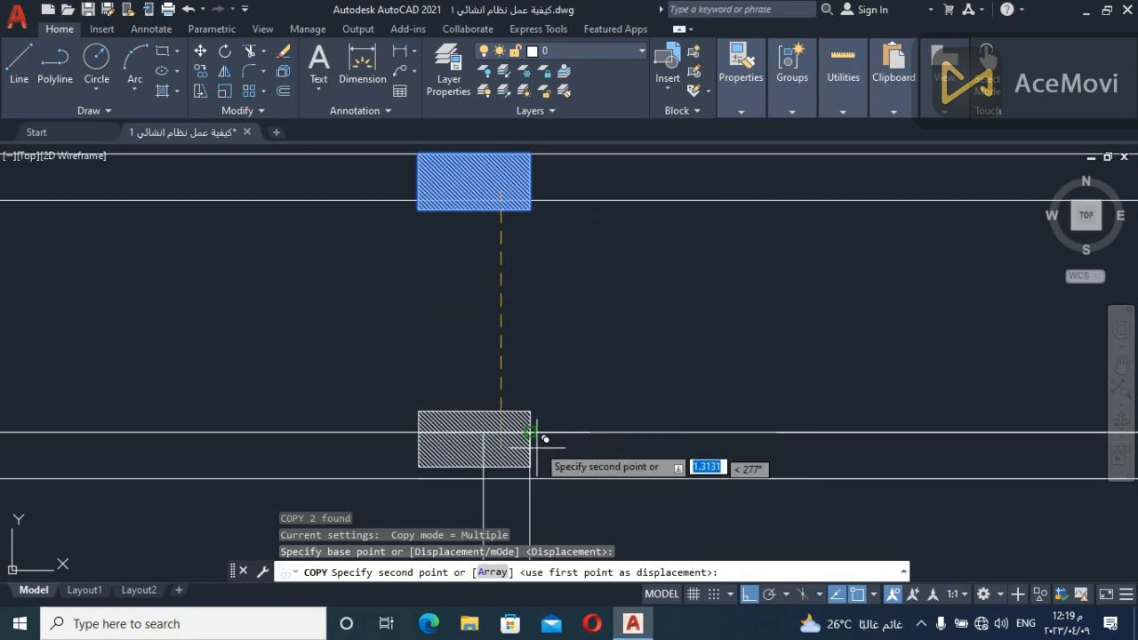
{"action": "left_click", "coordinate": [749, 596]}
{"action": "scroll", "coordinate": [648, 305], "scroll_direction": "up", "scroll_amount": 3}
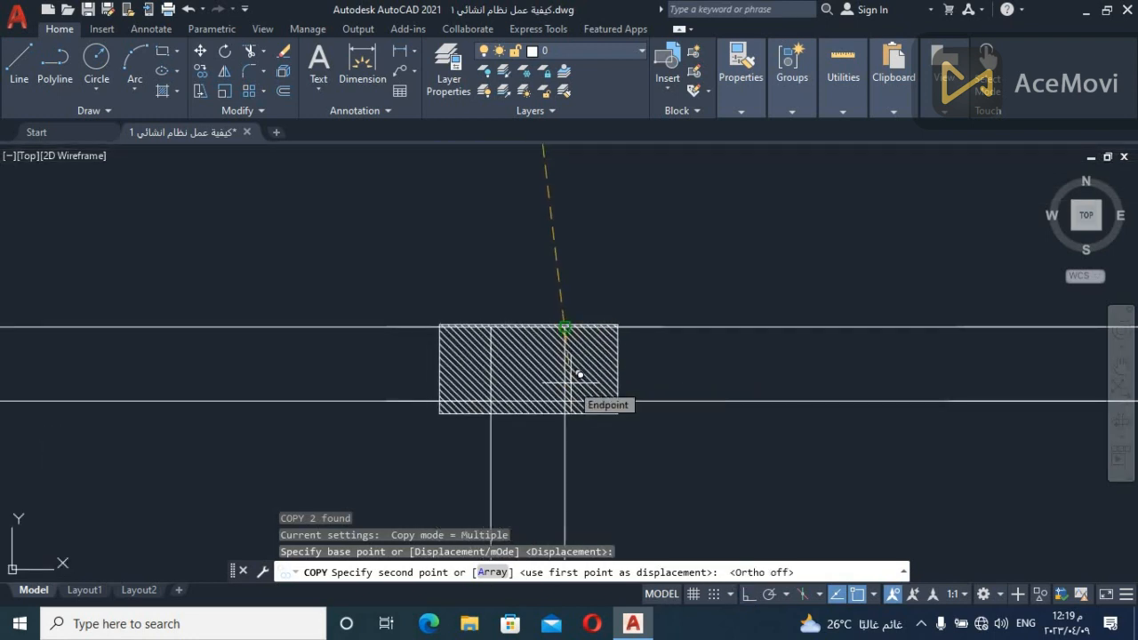
{"action": "left_click", "coordinate": [572, 320]}
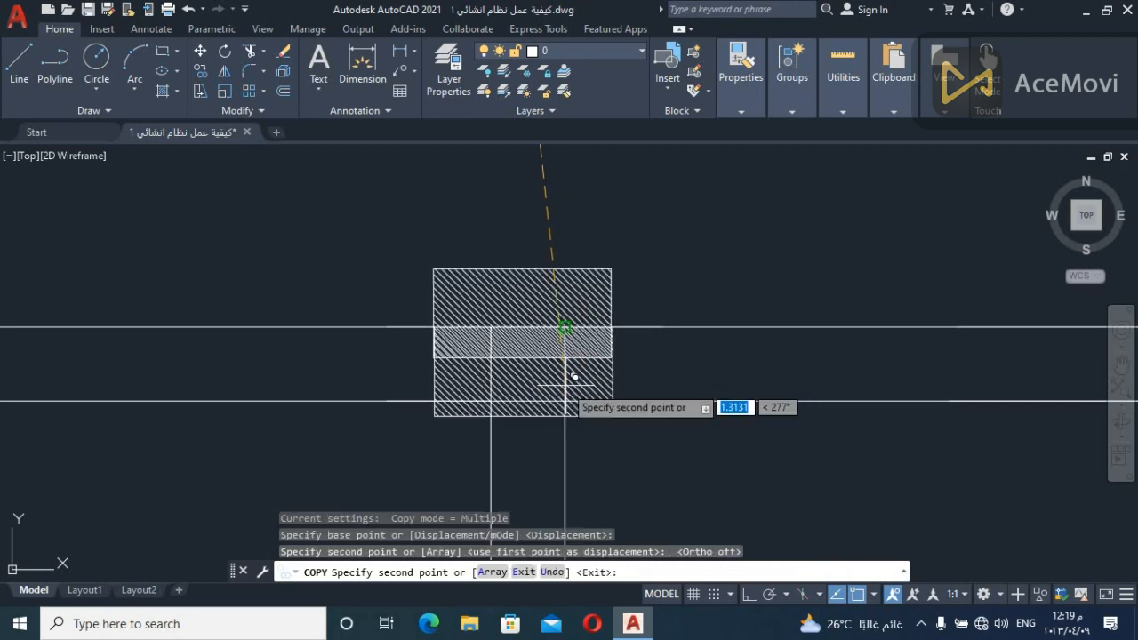
{"action": "scroll", "coordinate": [685, 308], "scroll_direction": "down", "scroll_amount": 6}
{"action": "key", "text": "Escape"}
Move the copied column over the beam junction so its upper edge lies flush with the long interior beam's upper edge
{"action": "scroll", "coordinate": [755, 305], "scroll_direction": "up", "scroll_amount": 2}
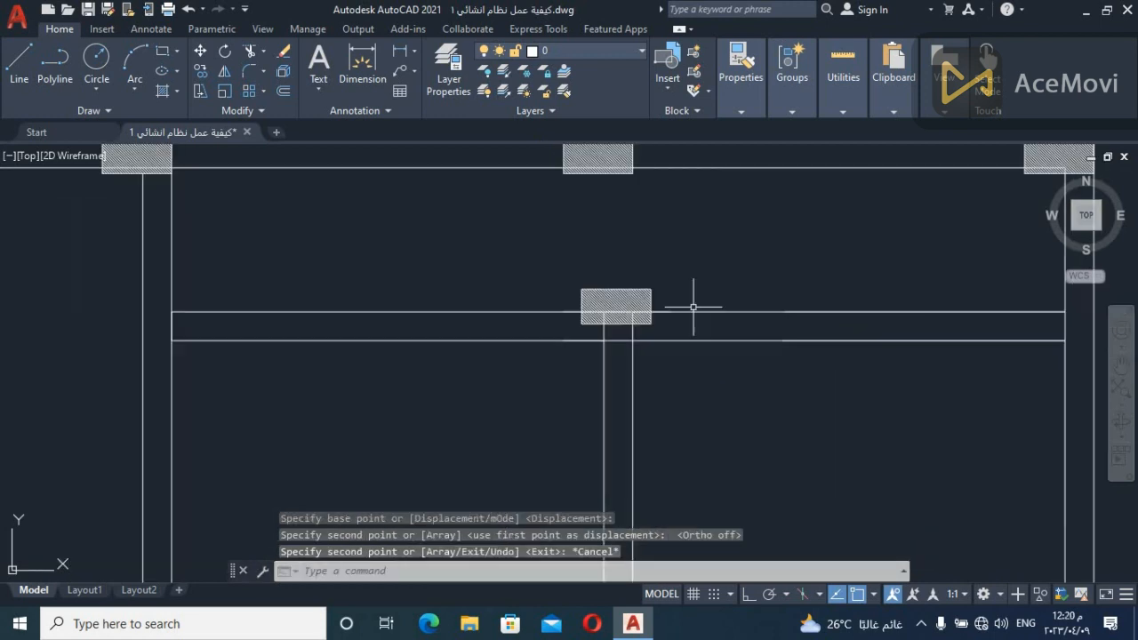
{"action": "scroll", "coordinate": [697, 282], "scroll_direction": "down", "scroll_amount": 3}
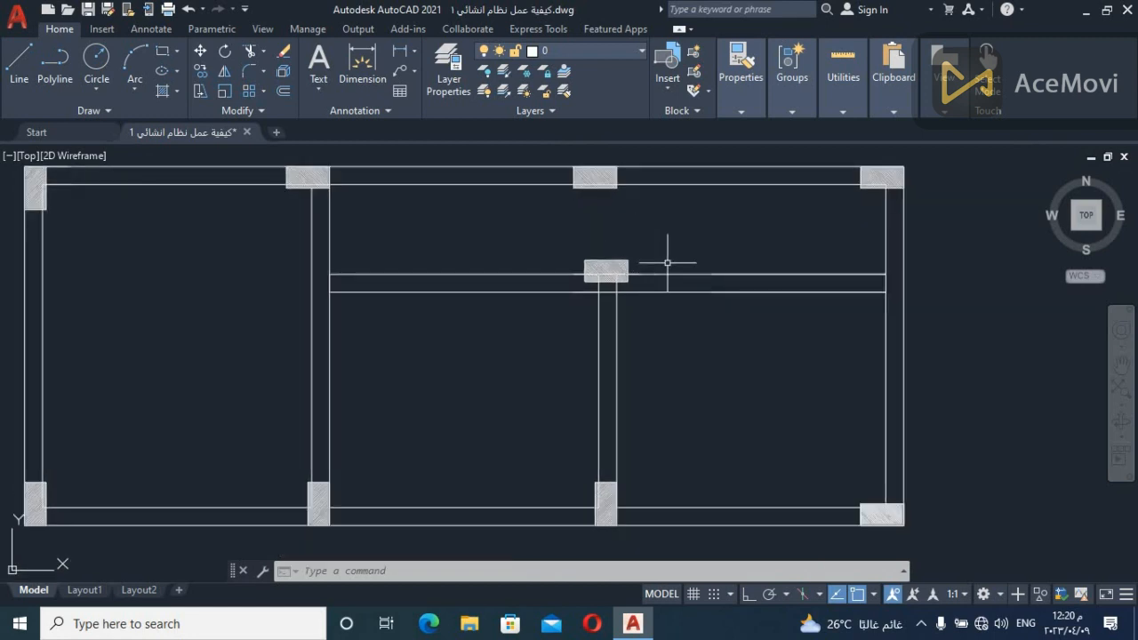
{"action": "scroll", "coordinate": [681, 245], "scroll_direction": "up", "scroll_amount": 4}
{"action": "scroll", "coordinate": [681, 244], "scroll_direction": "down", "scroll_amount": 4}
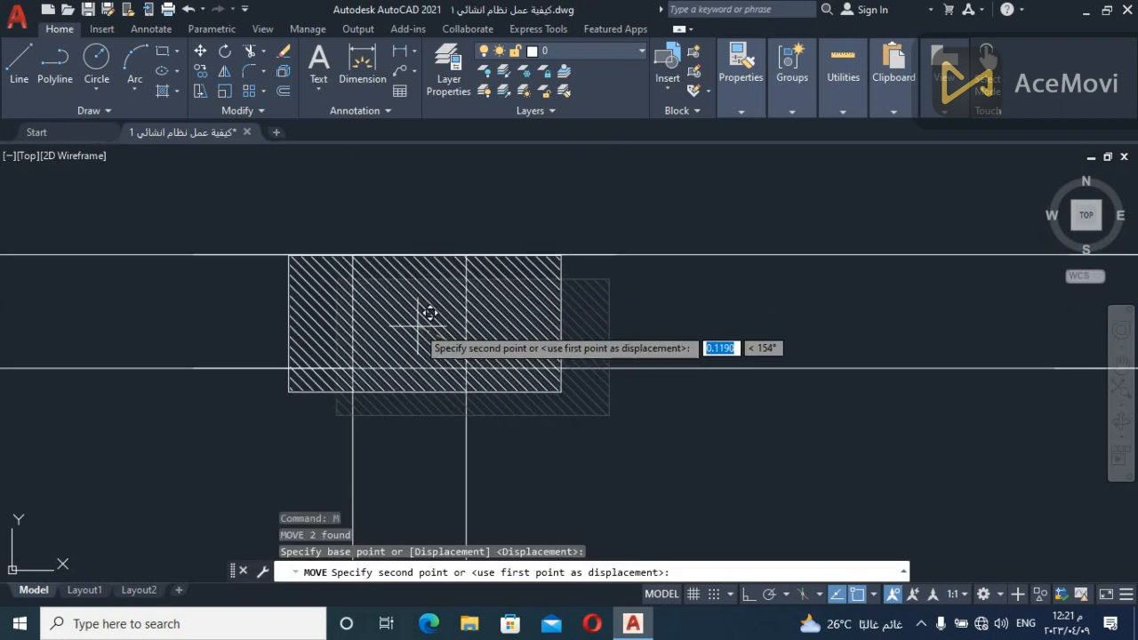
{"action": "left_click", "coordinate": [427, 316]}
Examine the new column's position at the beam junction, both close up and within the whole layout
{"action": "scroll", "coordinate": [534, 364], "scroll_direction": "down", "scroll_amount": 6}
{"action": "middle_click_drag", "start_coordinate": [576, 401], "coordinate": [676, 313]}
{"action": "scroll", "coordinate": [645, 293], "scroll_direction": "up", "scroll_amount": 2}
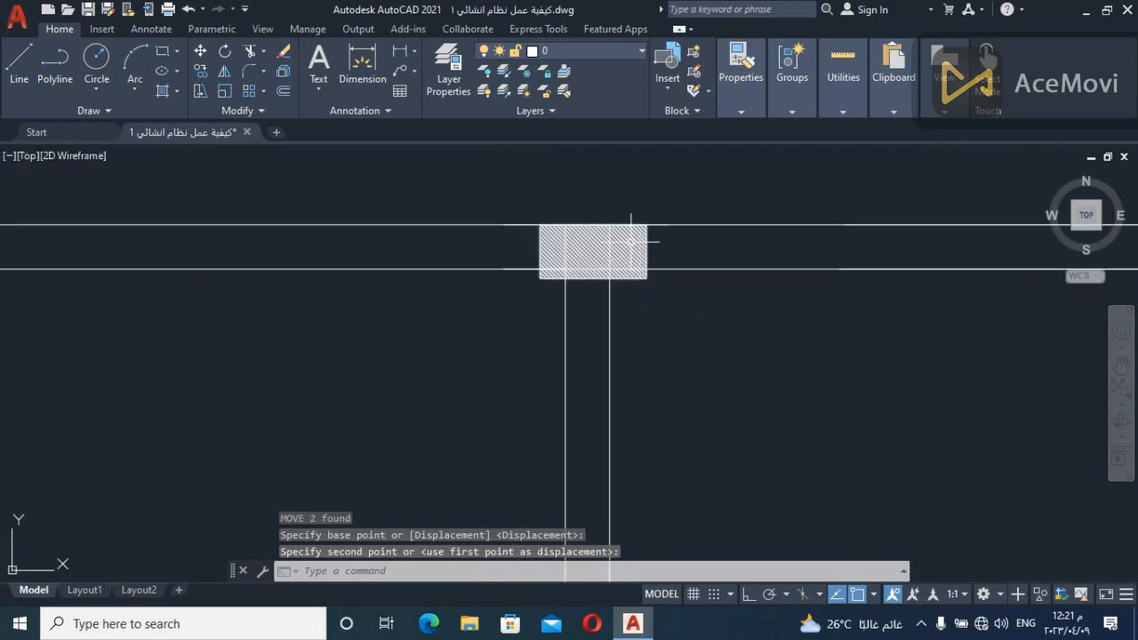
{"action": "scroll", "coordinate": [622, 303], "scroll_direction": "down", "scroll_amount": 2}
{"action": "scroll", "coordinate": [621, 303], "scroll_direction": "down", "scroll_amount": 2}
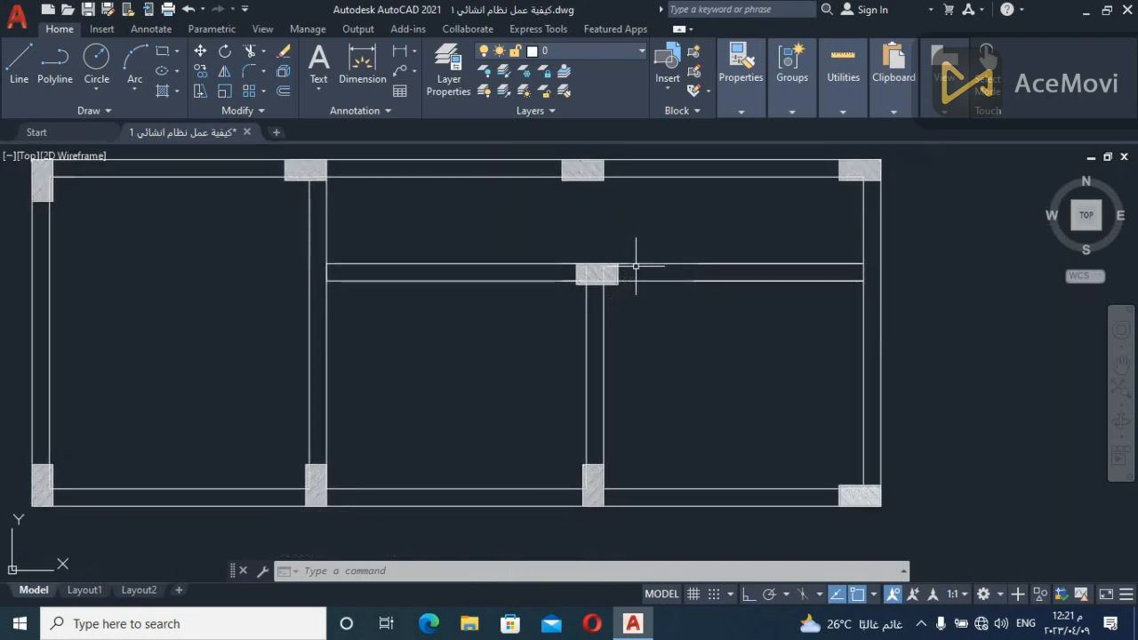
{"action": "scroll", "coordinate": [633, 269], "scroll_direction": "up", "scroll_amount": 2}
{"action": "scroll", "coordinate": [614, 268], "scroll_direction": "down", "scroll_amount": 2}
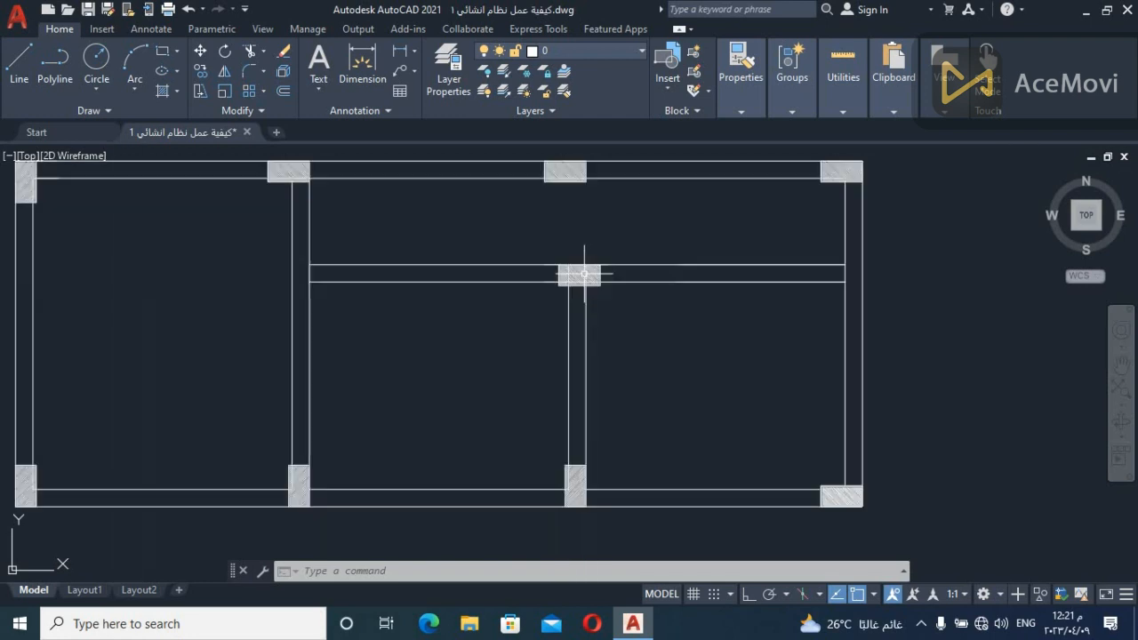
{"action": "scroll", "coordinate": [587, 276], "scroll_direction": "up", "scroll_amount": 3}
{"action": "scroll", "coordinate": [604, 284], "scroll_direction": "up", "scroll_amount": 5}
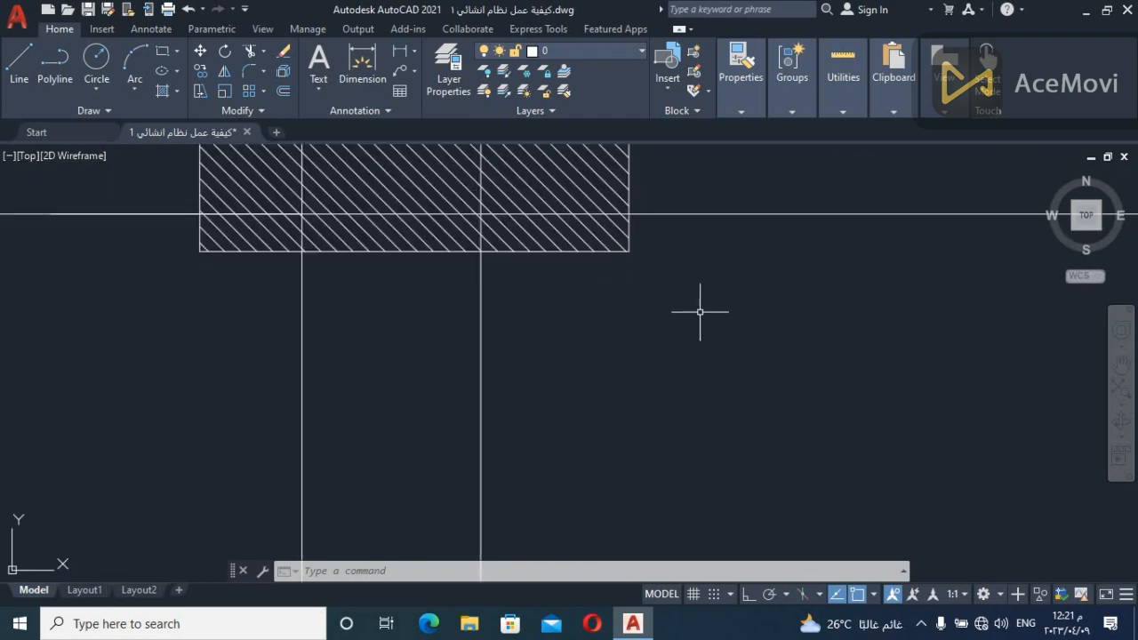
{"action": "scroll", "coordinate": [705, 316], "scroll_direction": "down", "scroll_amount": 6}
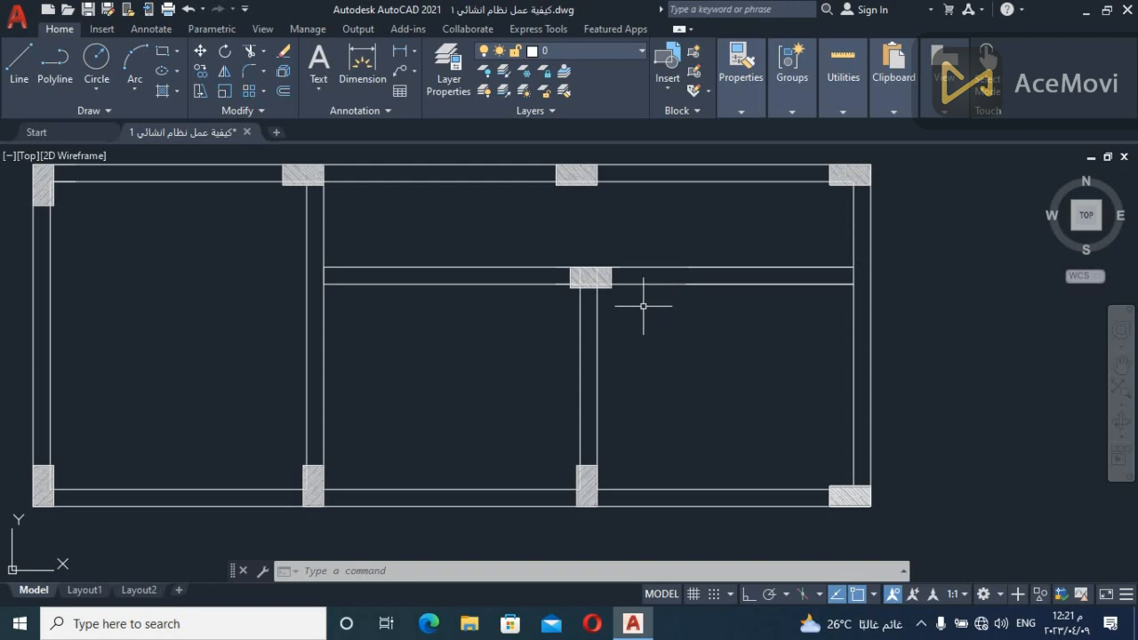
{"action": "scroll", "coordinate": [643, 305], "scroll_direction": "up", "scroll_amount": 5}
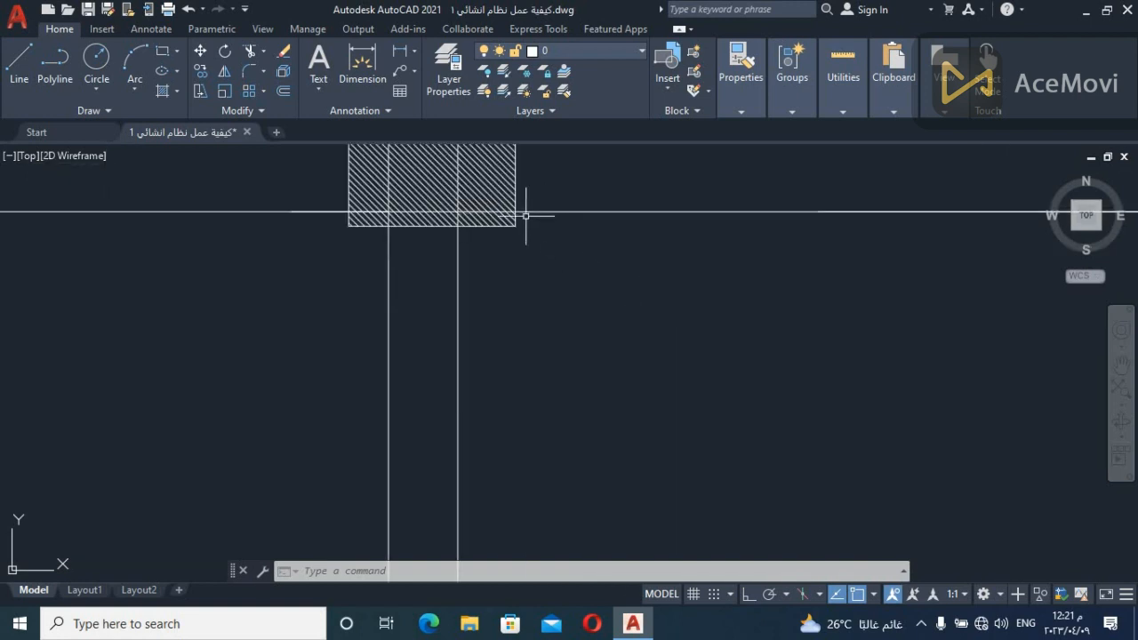
{"action": "scroll", "coordinate": [747, 330], "scroll_direction": "down", "scroll_amount": 3}
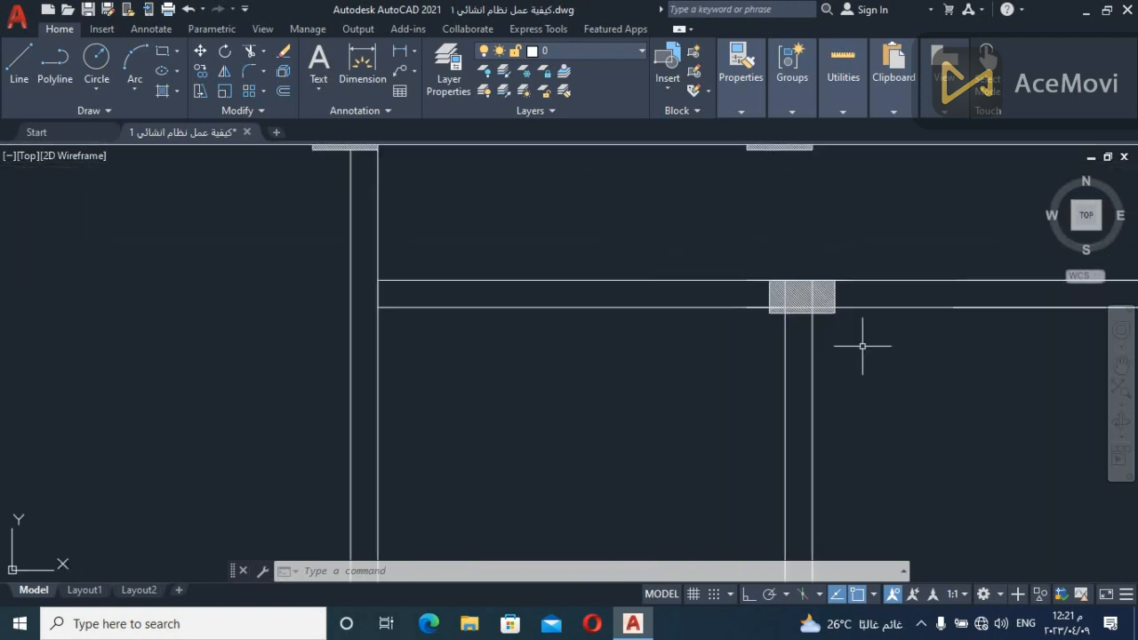
Check how the added column's edges align with the short vertical beam and the long interior beam at their junction
{"action": "scroll", "coordinate": [862, 346], "scroll_direction": "down", "scroll_amount": 2}
{"action": "scroll", "coordinate": [700, 401], "scroll_direction": "up", "scroll_amount": 2}
{"action": "middle_click_drag", "start_coordinate": [682, 367], "coordinate": [678, 365]}
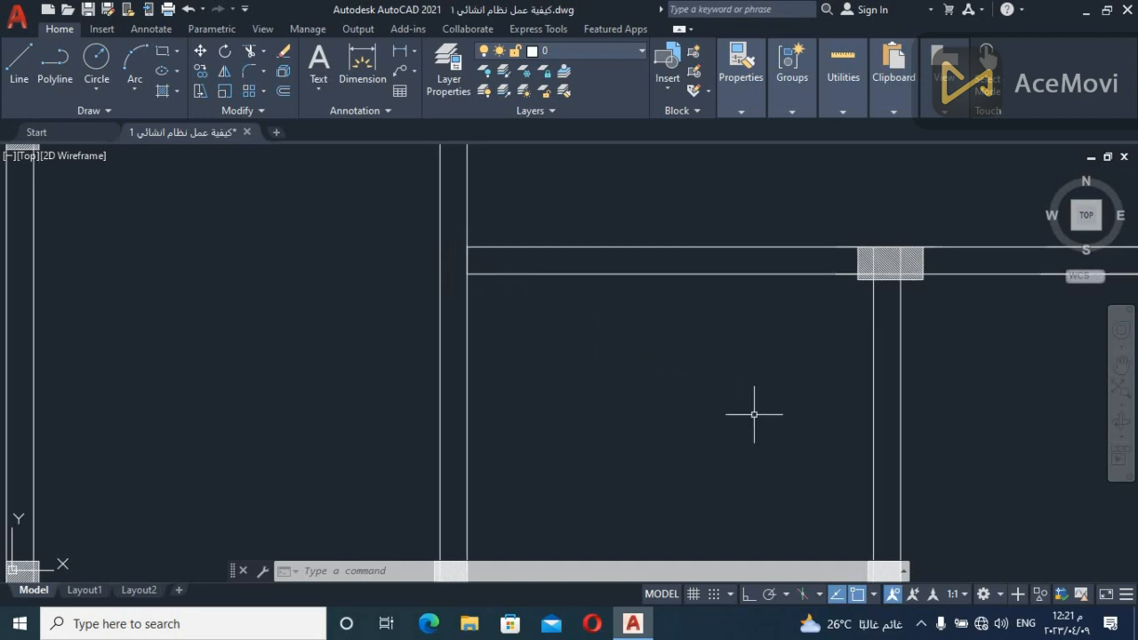
{"action": "scroll", "coordinate": [742, 405], "scroll_direction": "down", "scroll_amount": 2}
{"action": "middle_click_drag", "start_coordinate": [780, 382], "coordinate": [522, 324]}
{"action": "scroll", "coordinate": [569, 249], "scroll_direction": "up", "scroll_amount": 4}
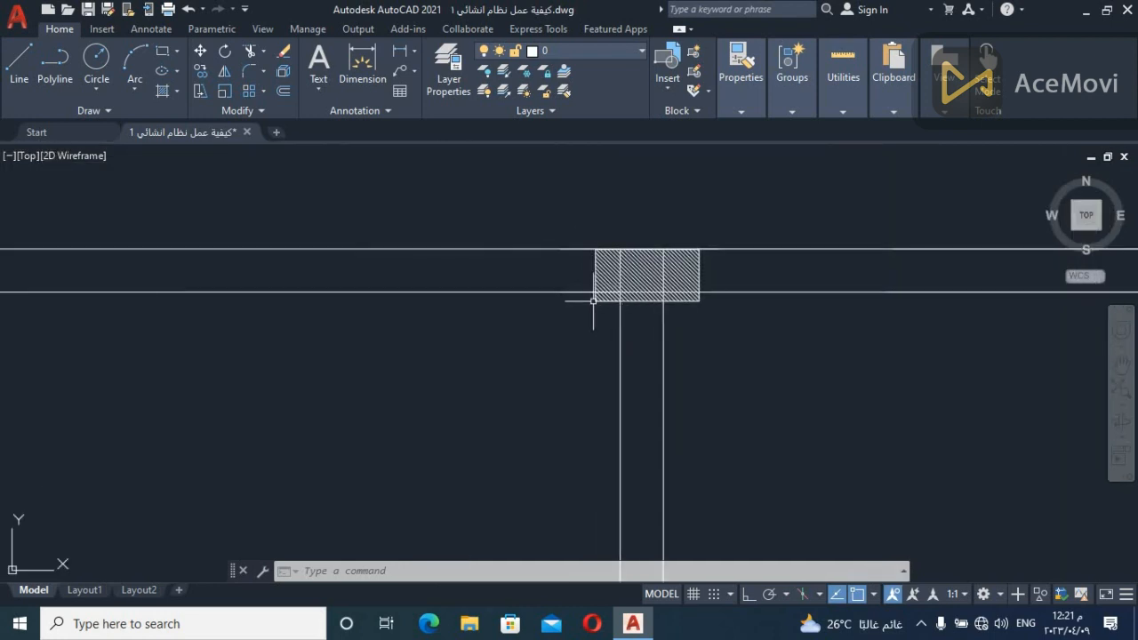
{"action": "scroll", "coordinate": [592, 315], "scroll_direction": "down", "scroll_amount": 4}
{"action": "middle_click_drag", "start_coordinate": [587, 355], "coordinate": [602, 310]}
{"action": "scroll", "coordinate": [606, 273], "scroll_direction": "up", "scroll_amount": 3}
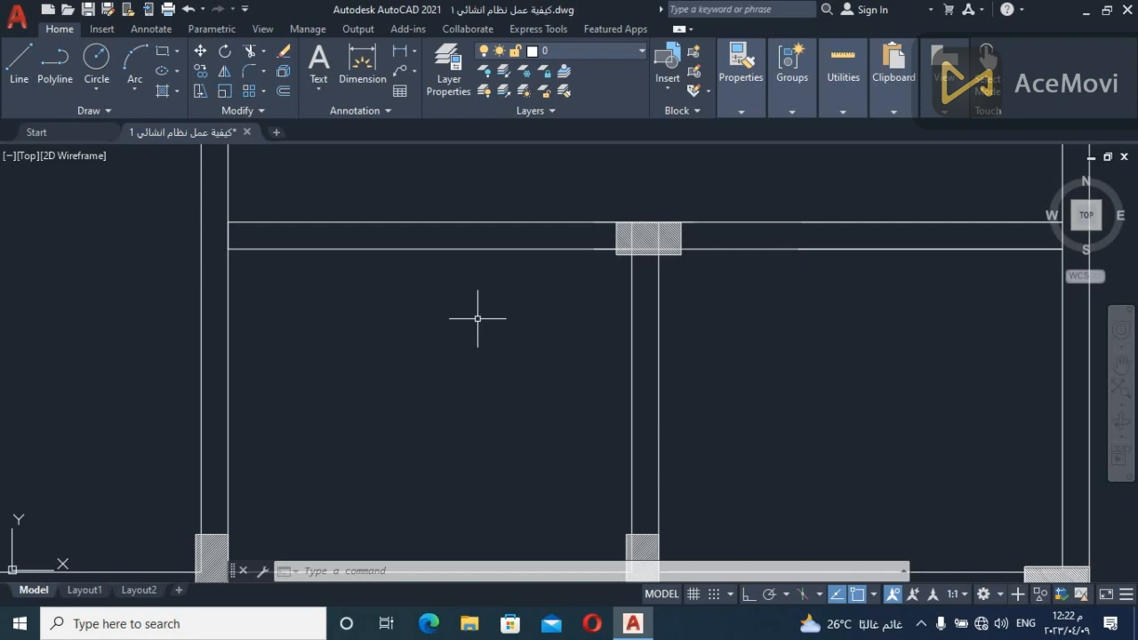
{"action": "scroll", "coordinate": [477, 319], "scroll_direction": "down", "scroll_amount": 3}
{"action": "scroll", "coordinate": [533, 310], "scroll_direction": "up", "scroll_amount": 3}
Move the junction column along the long interior beam so its right edge is flush with the short vertical beam's right edge
{"action": "left_click", "coordinate": [603, 244]}
{"action": "left_click", "coordinate": [596, 249]}
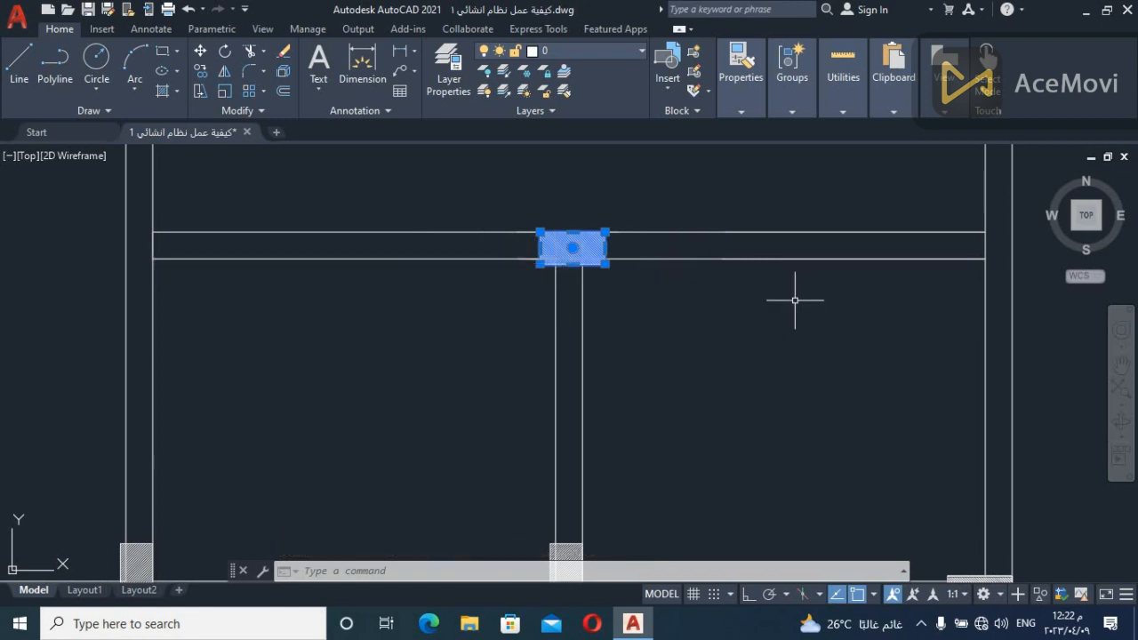
{"action": "scroll", "coordinate": [638, 258], "scroll_direction": "up", "scroll_amount": 3}
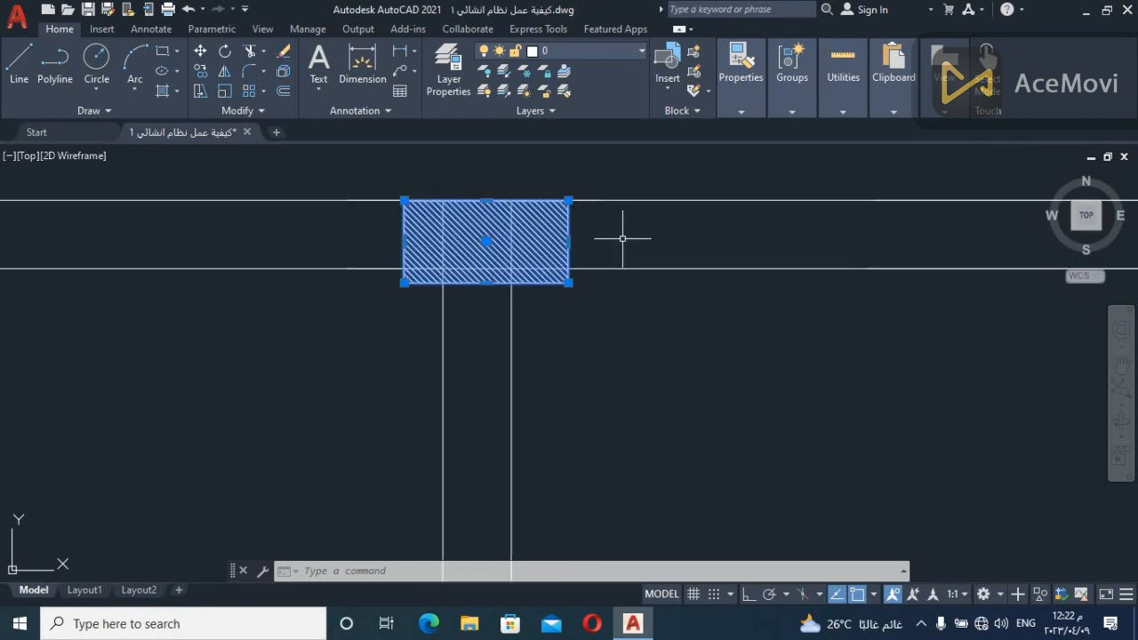
{"action": "type", "text": "m"}
{"action": "key", "text": "Return"}
{"action": "left_click", "coordinate": [567, 202]}
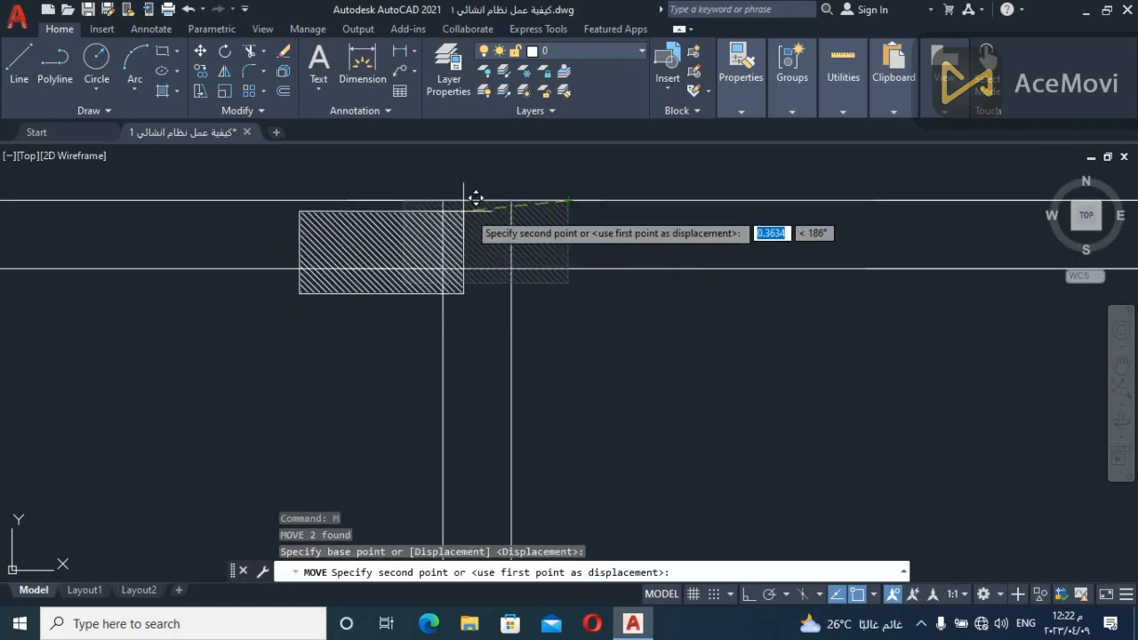
{"action": "left_click", "coordinate": [512, 201]}
{"action": "scroll", "coordinate": [560, 359], "scroll_direction": "down", "scroll_amount": 4}
{"action": "middle_click_drag", "start_coordinate": [610, 412], "coordinate": [579, 364]}
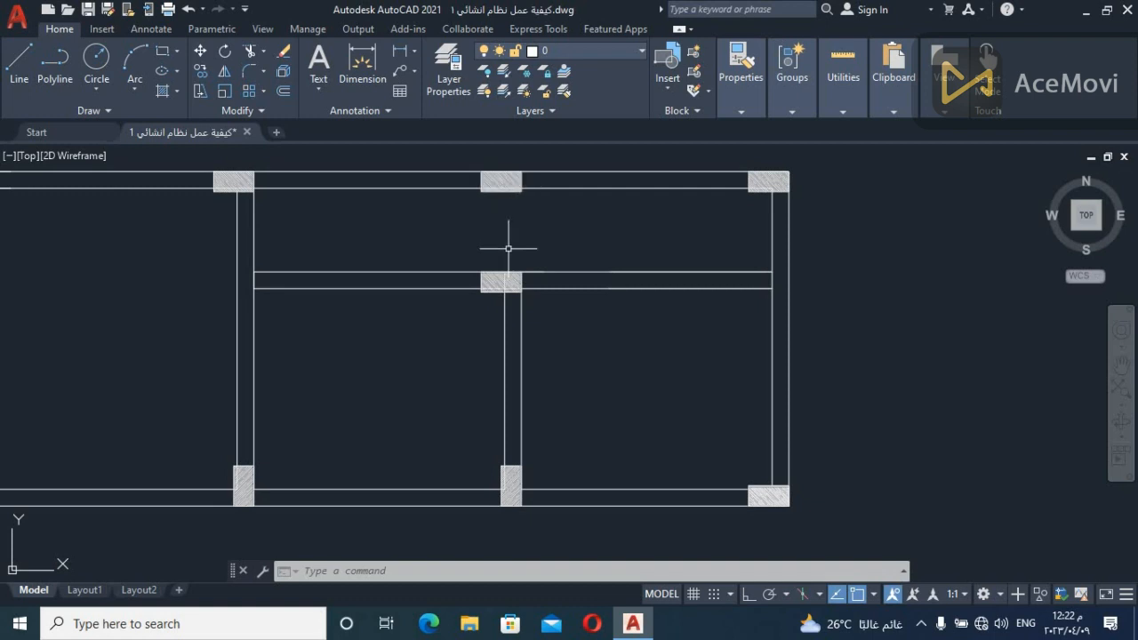
Review the beam spans and column positions across the whole structural layout, including the long interior beam's supports
{"action": "left_click", "coordinate": [704, 212]}
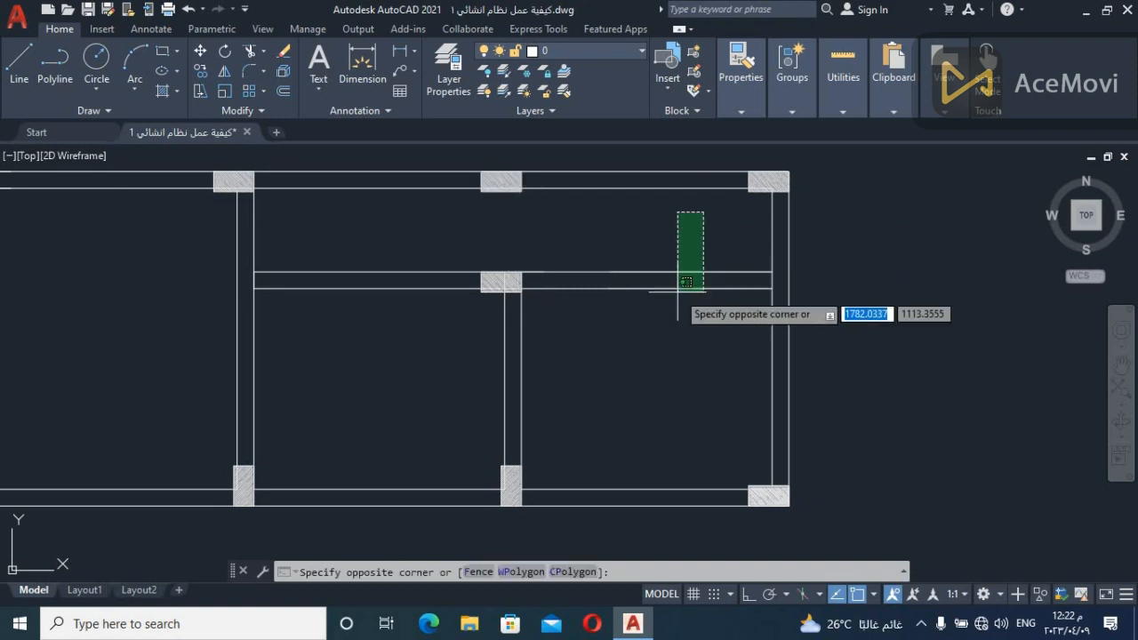
{"action": "left_click", "coordinate": [673, 245]}
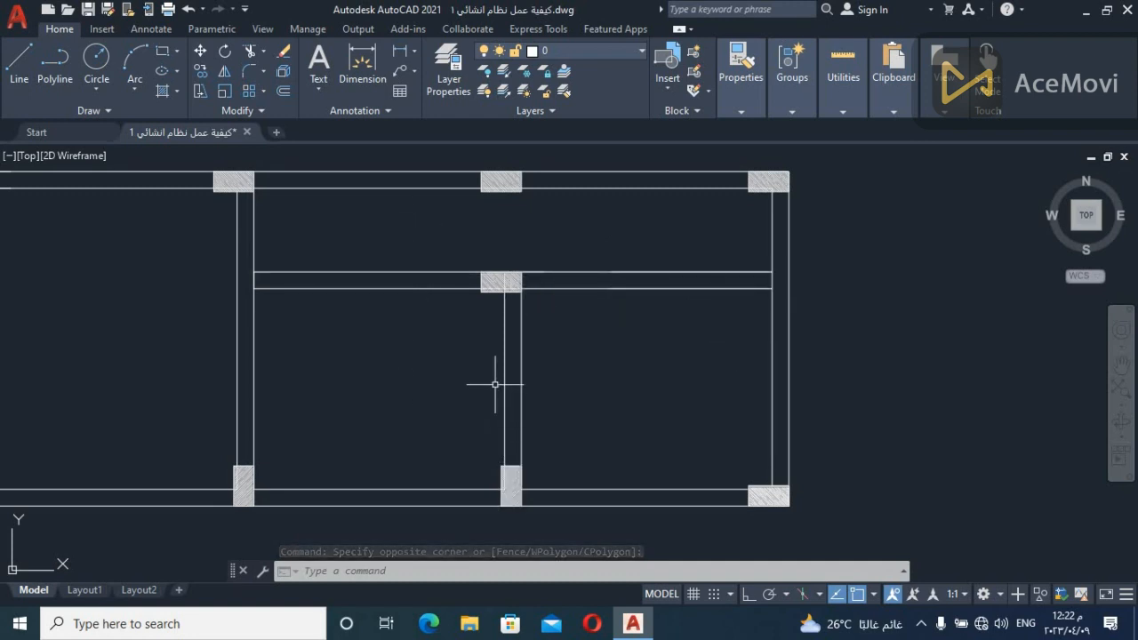
{"action": "scroll", "coordinate": [671, 314], "scroll_direction": "down", "scroll_amount": 3}
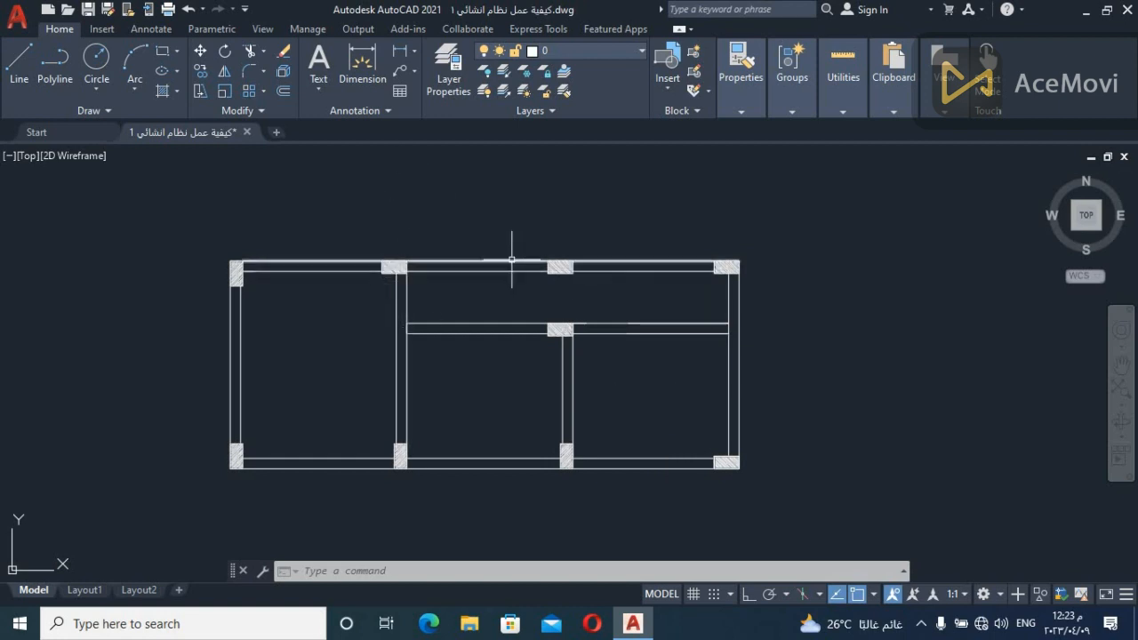
{"action": "scroll", "coordinate": [536, 298], "scroll_direction": "up", "scroll_amount": 2}
{"action": "left_click", "coordinate": [407, 285]}
{"action": "left_click", "coordinate": [408, 284]}
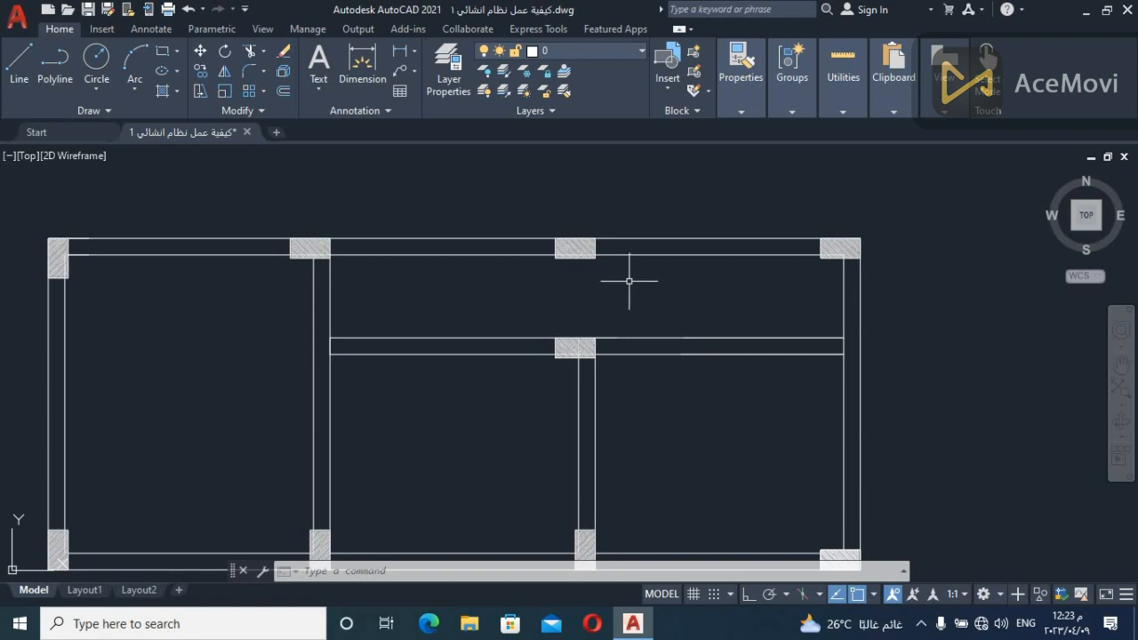
{"action": "scroll", "coordinate": [628, 283], "scroll_direction": "down", "scroll_amount": 3}
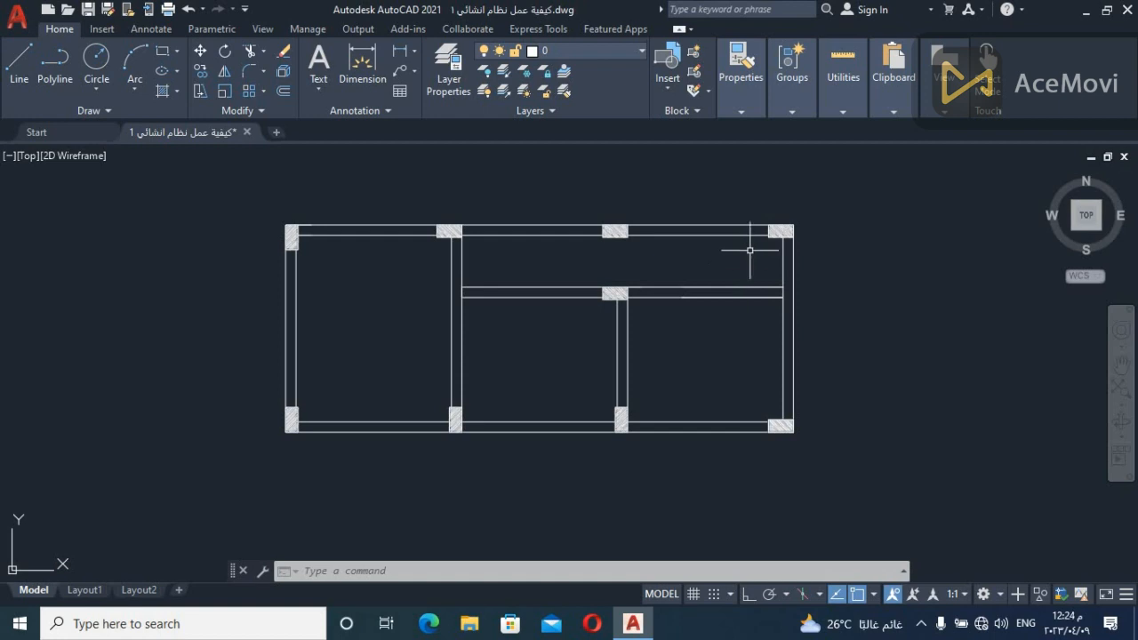
{"action": "left_click", "coordinate": [847, 184]}
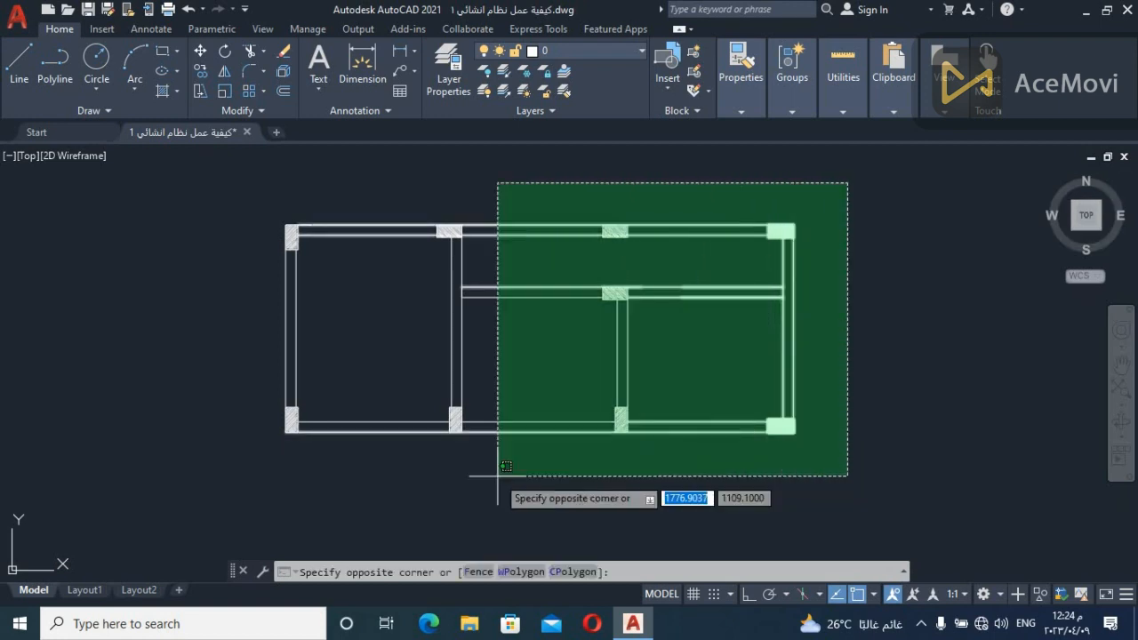
{"action": "left_click", "coordinate": [877, 411]}
{"action": "left_click", "coordinate": [877, 412]}
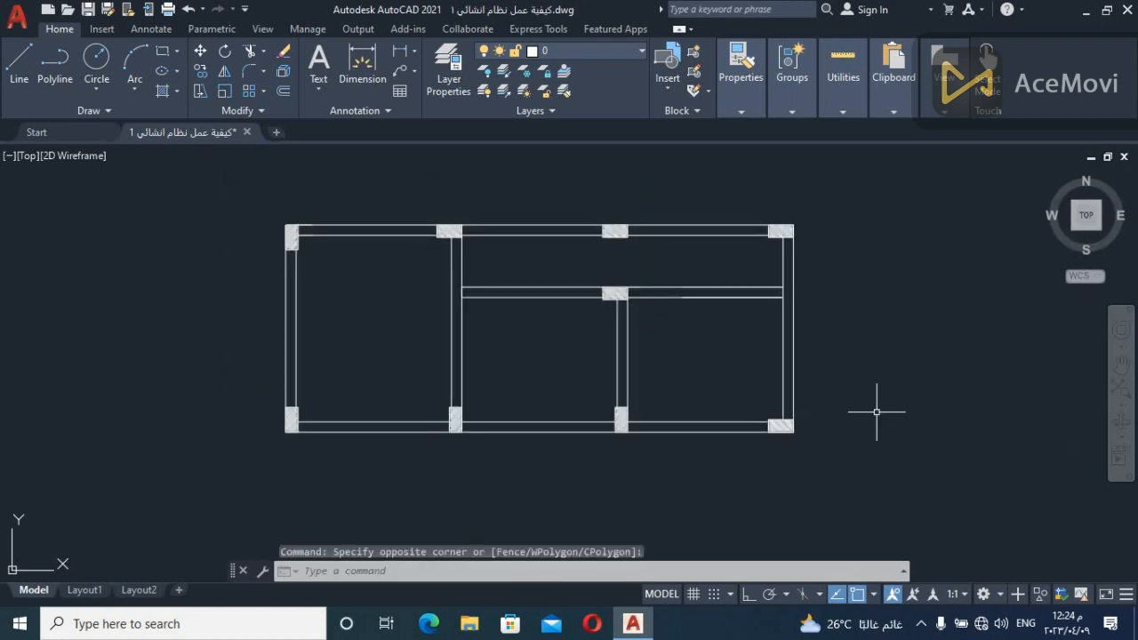